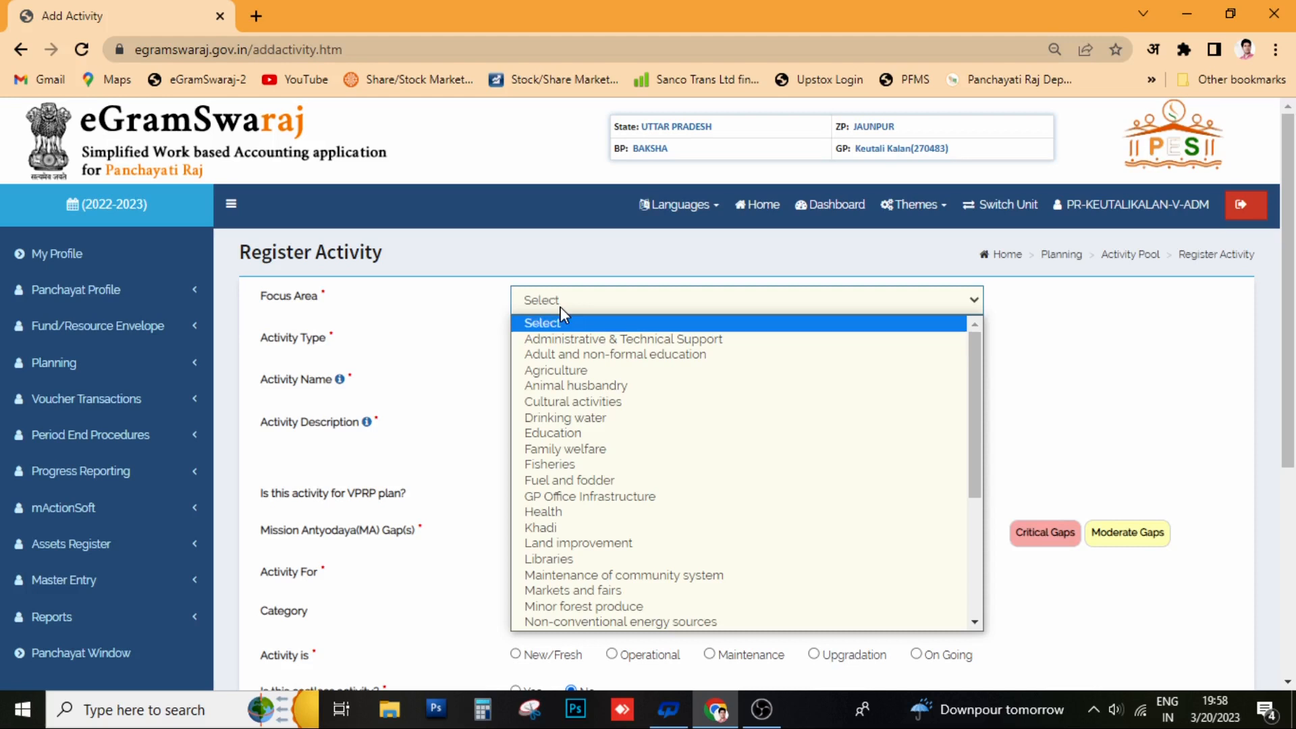
Classify the activity with focus area Sanitation, activity type Public Works and component Liquid Waste Management
key(Tab)
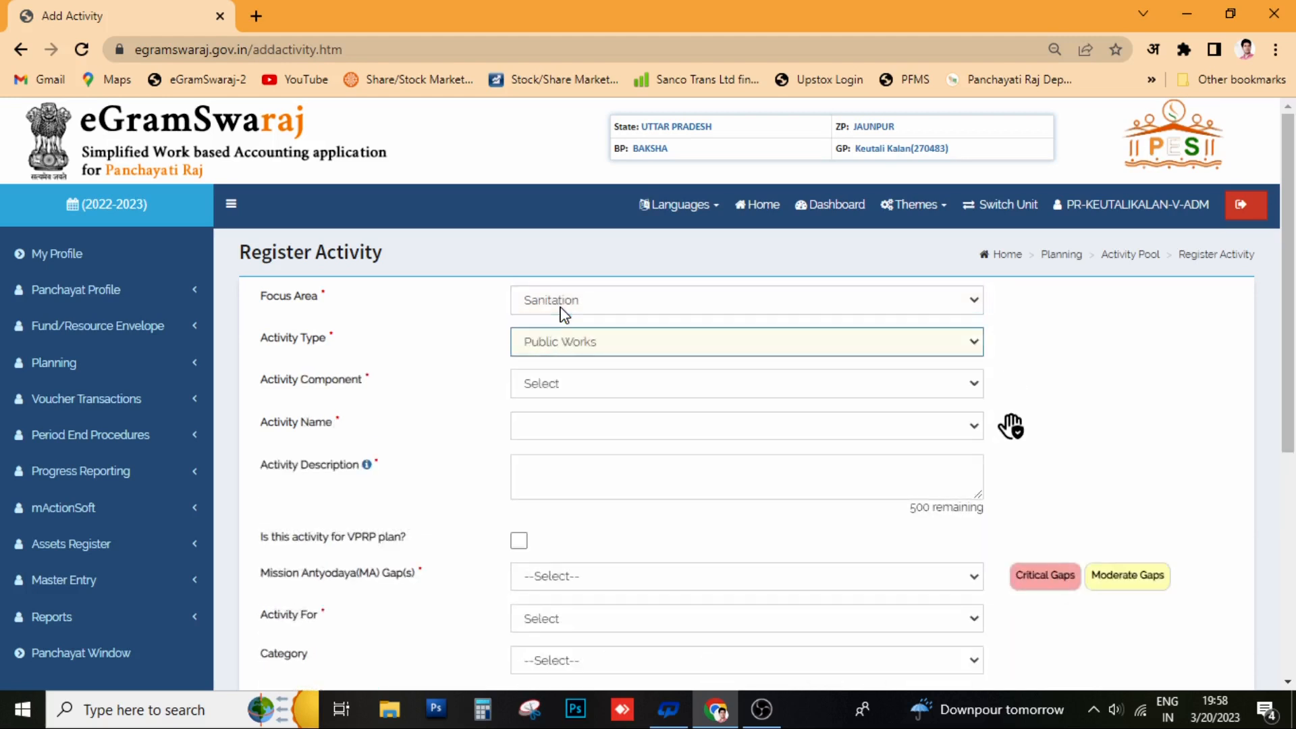
key(Tab)
key(a)
key(c)
key(f)
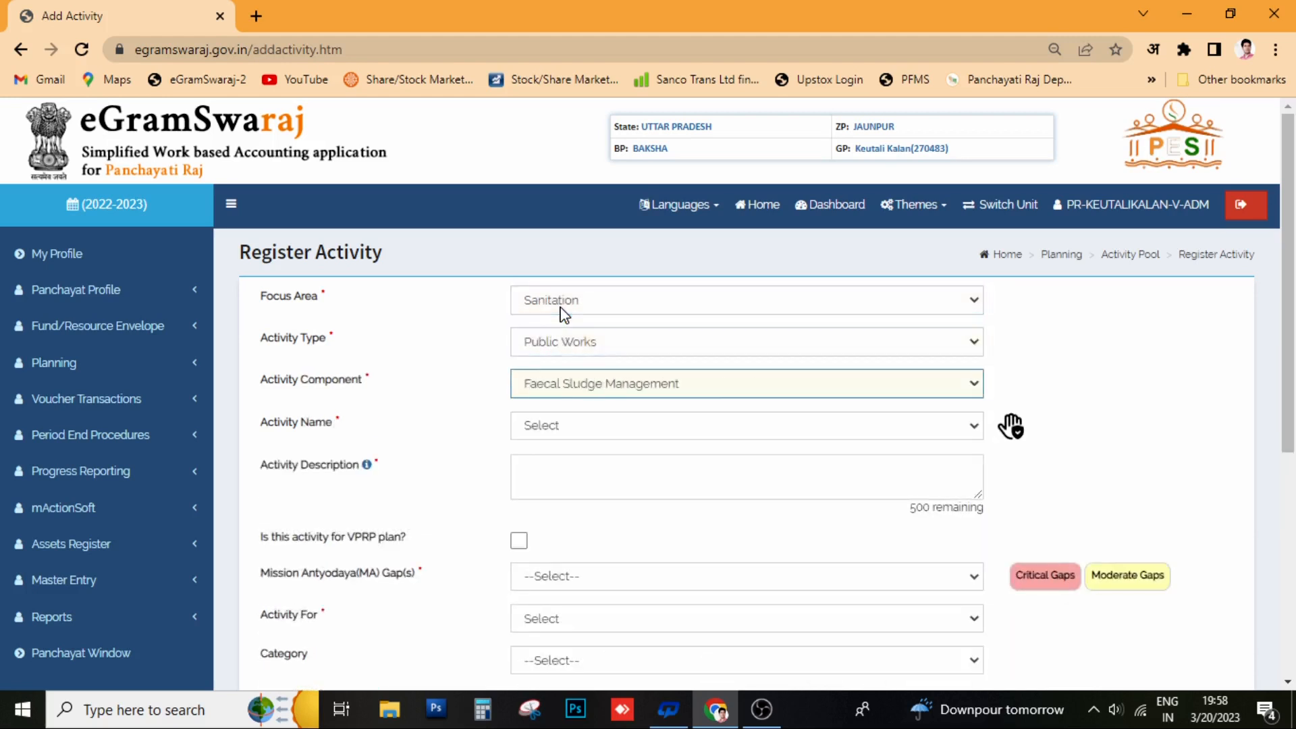
key(g)
key(l)
key(Tab)
Choose the activity name "Creation of drainage channel for management of grey water" and enter a description of the drain work from the main road
key(c)
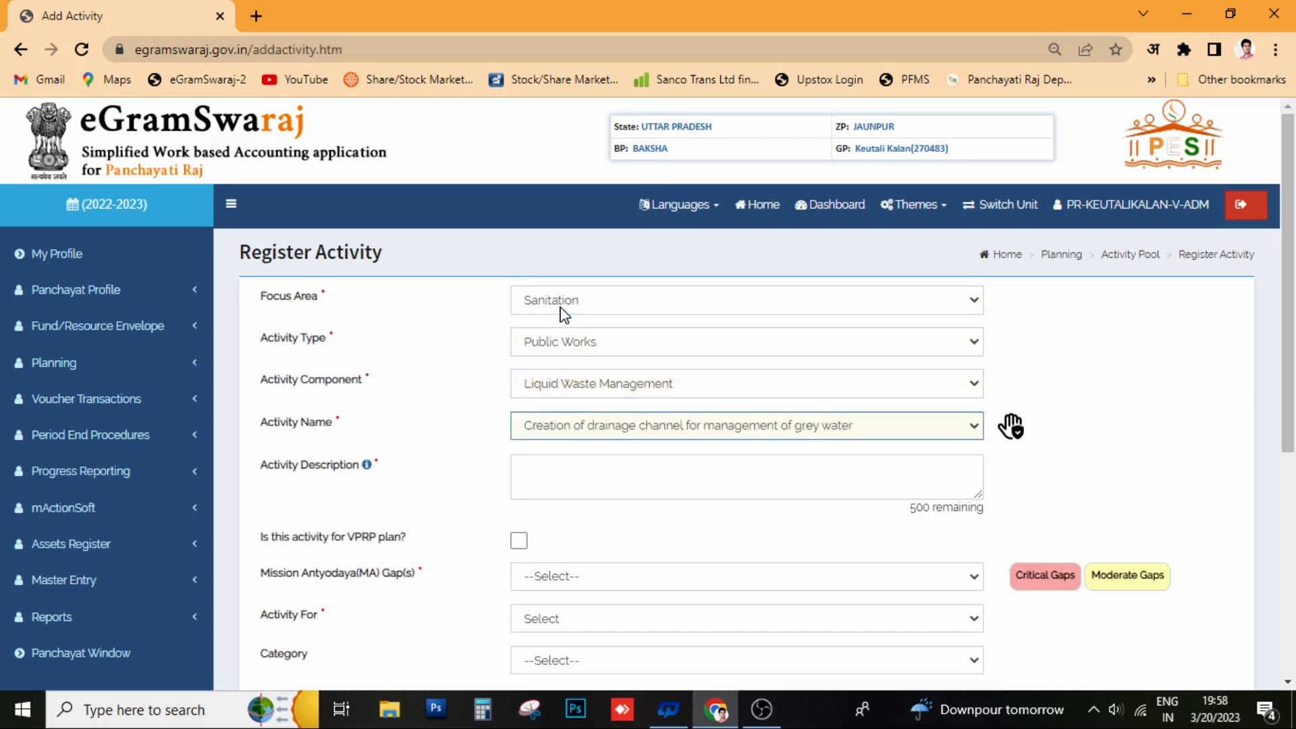
key(c)
key(c)
key(c)
key(c)
key(Tab)
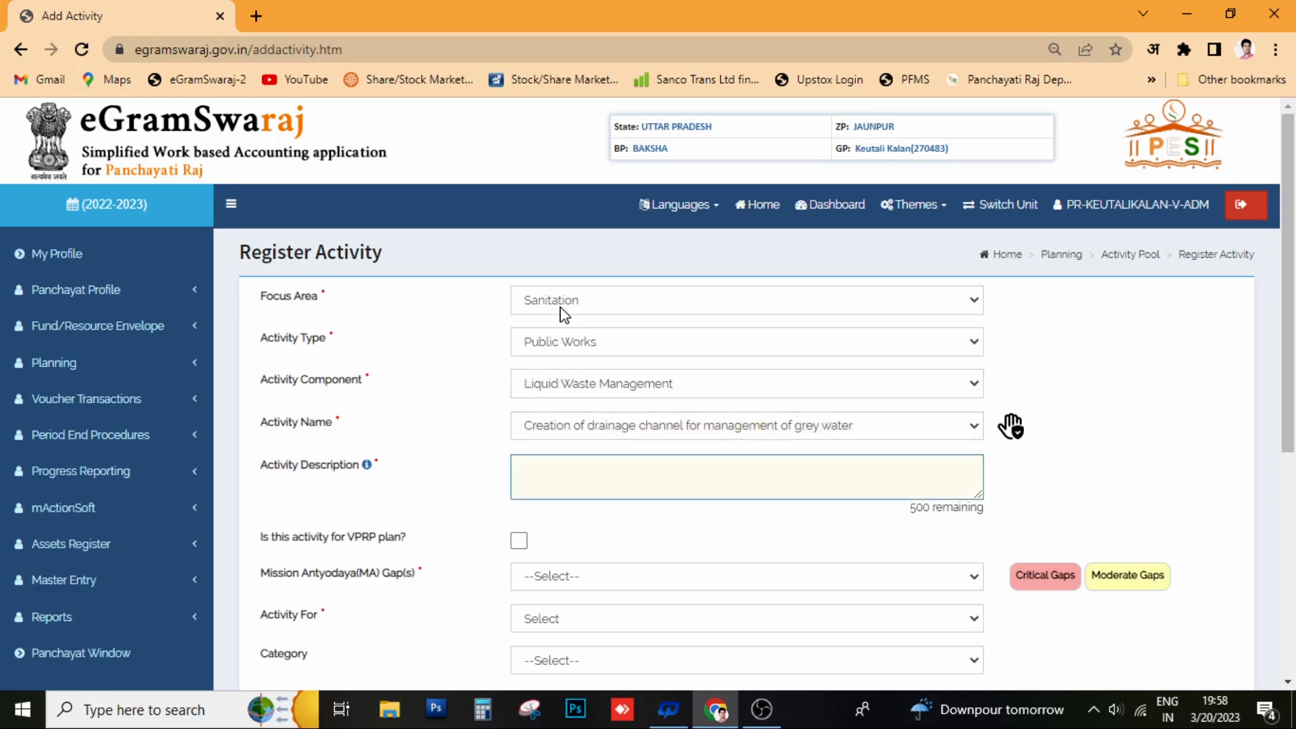
text(MAIN SADAK SE NISHAD RAJ TAK NALI NIRMAN KARY)
Set Activity For to GEN and select All as the beneficiary category
scroll(584, 398, down, 3)
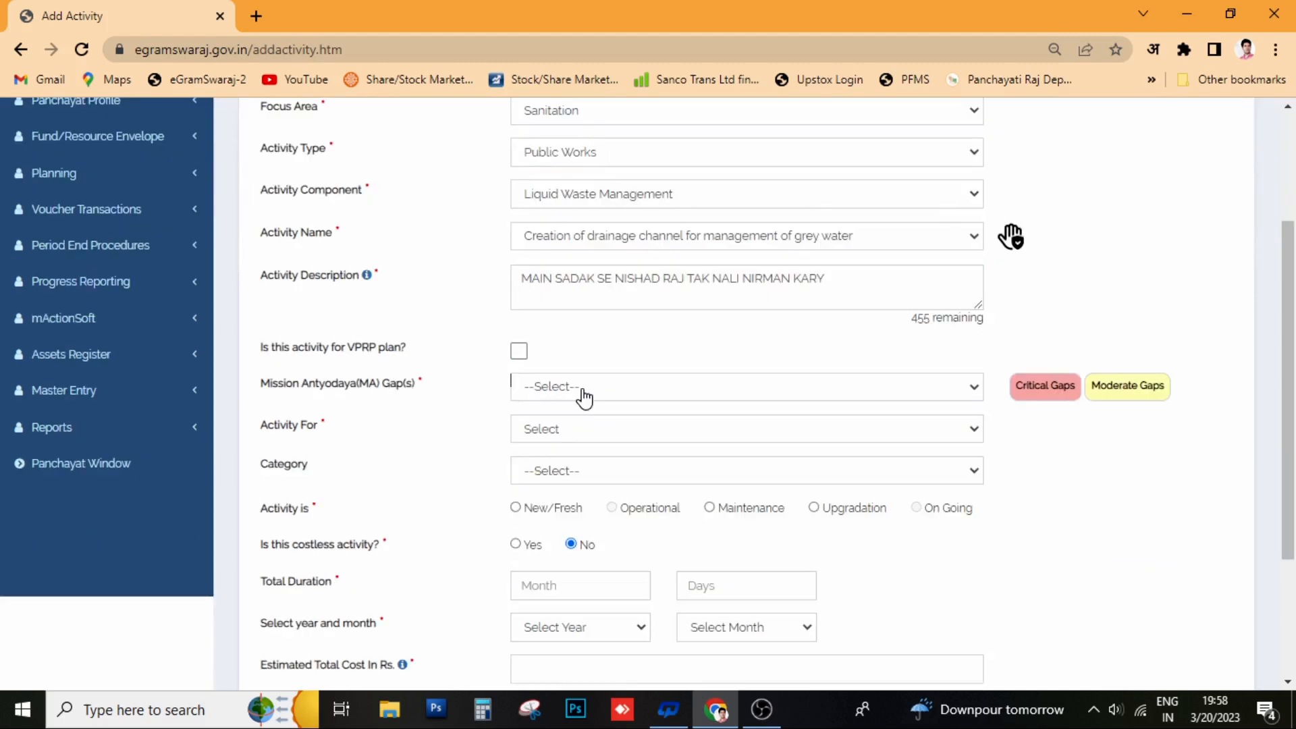
click(576, 430)
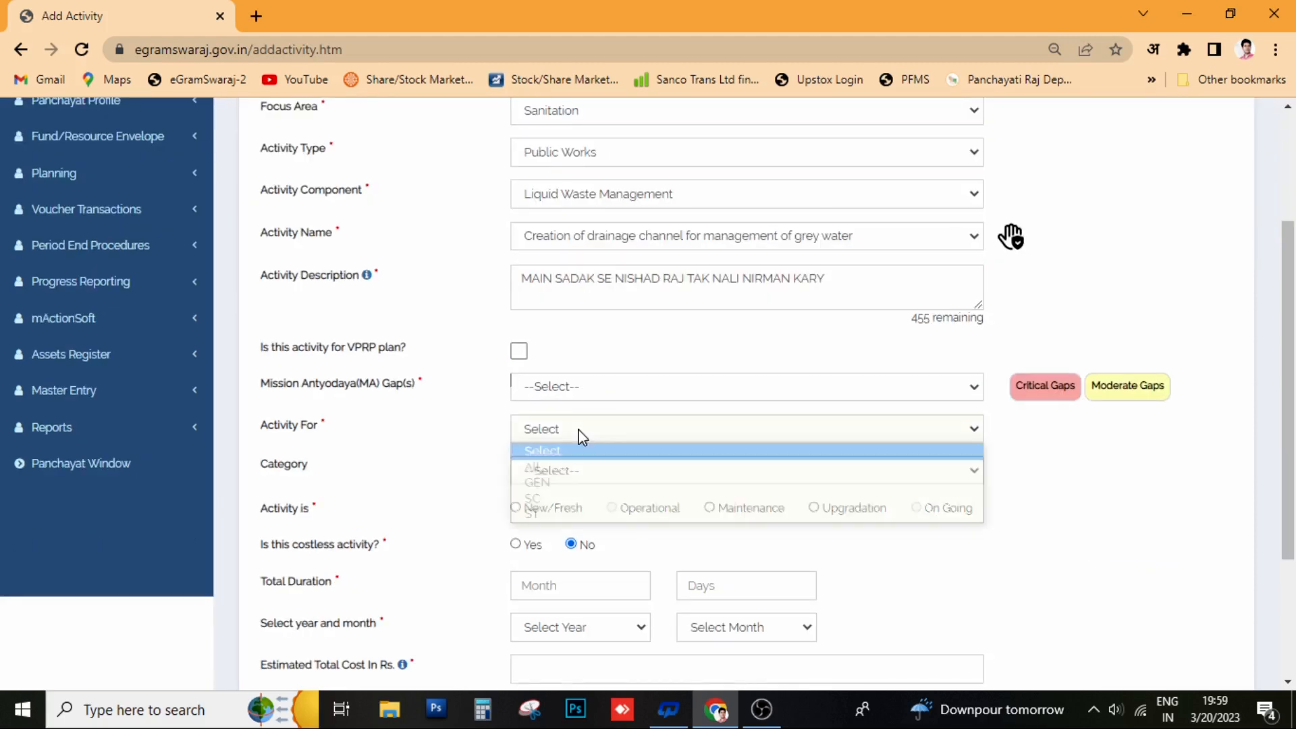
click(566, 483)
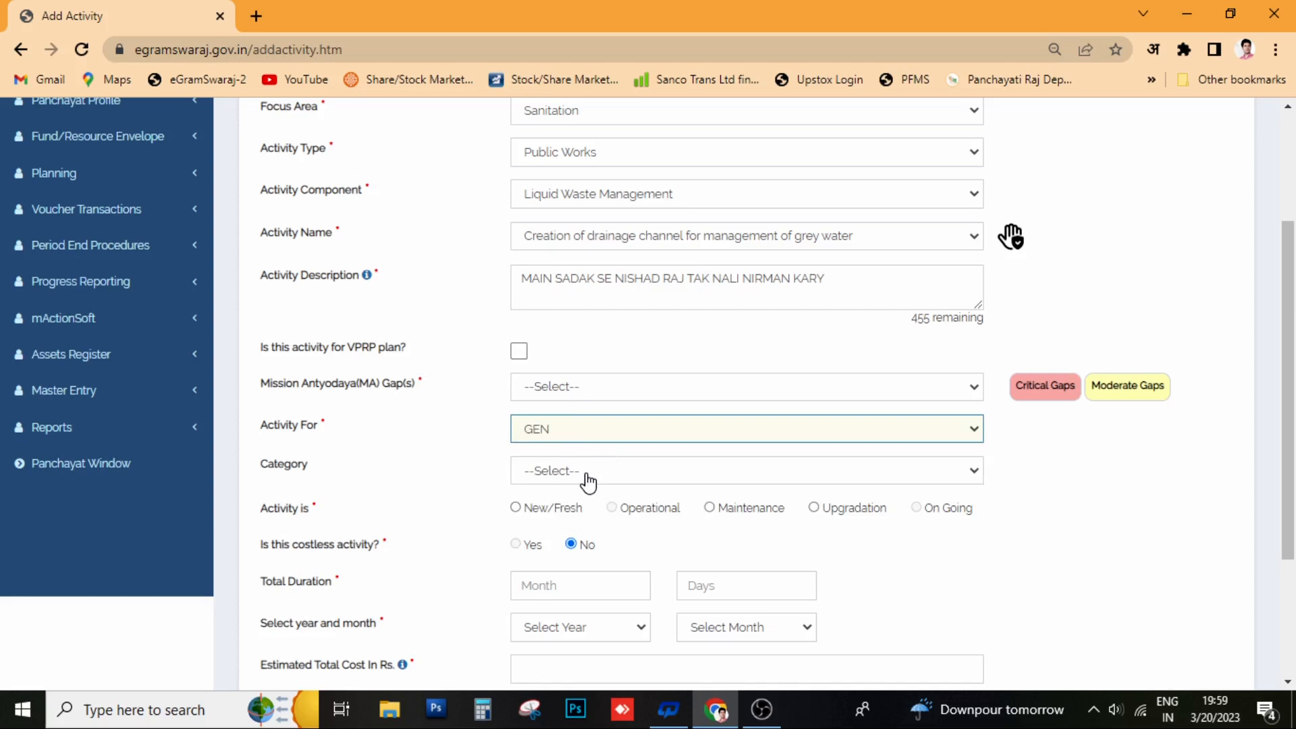
click(587, 480)
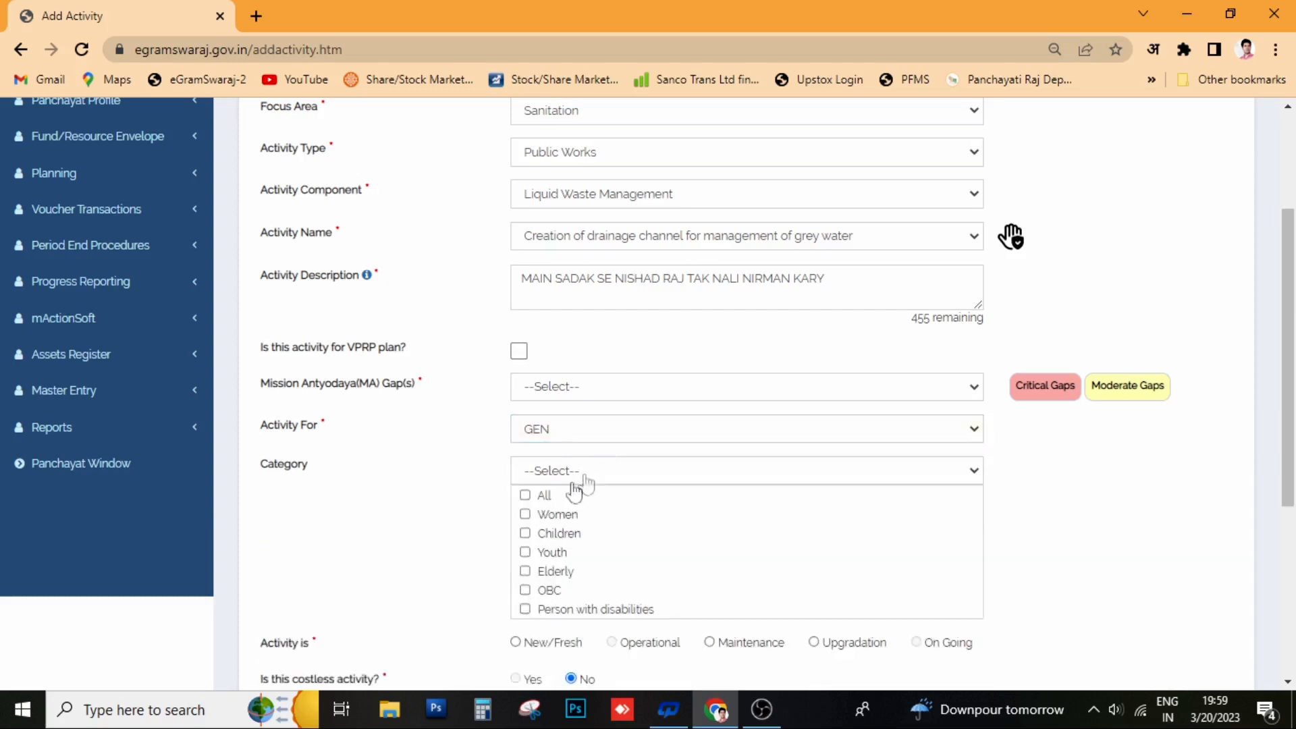
click(525, 494)
click(677, 476)
Mark the activity as New/Fresh and set its total duration to 15 days
scroll(635, 418, down, 3)
click(515, 308)
click(714, 388)
text(15)
Set the activity's year to 2023 and its month to February
key(Tab)
key(Down)
key(Tab)
key(f)
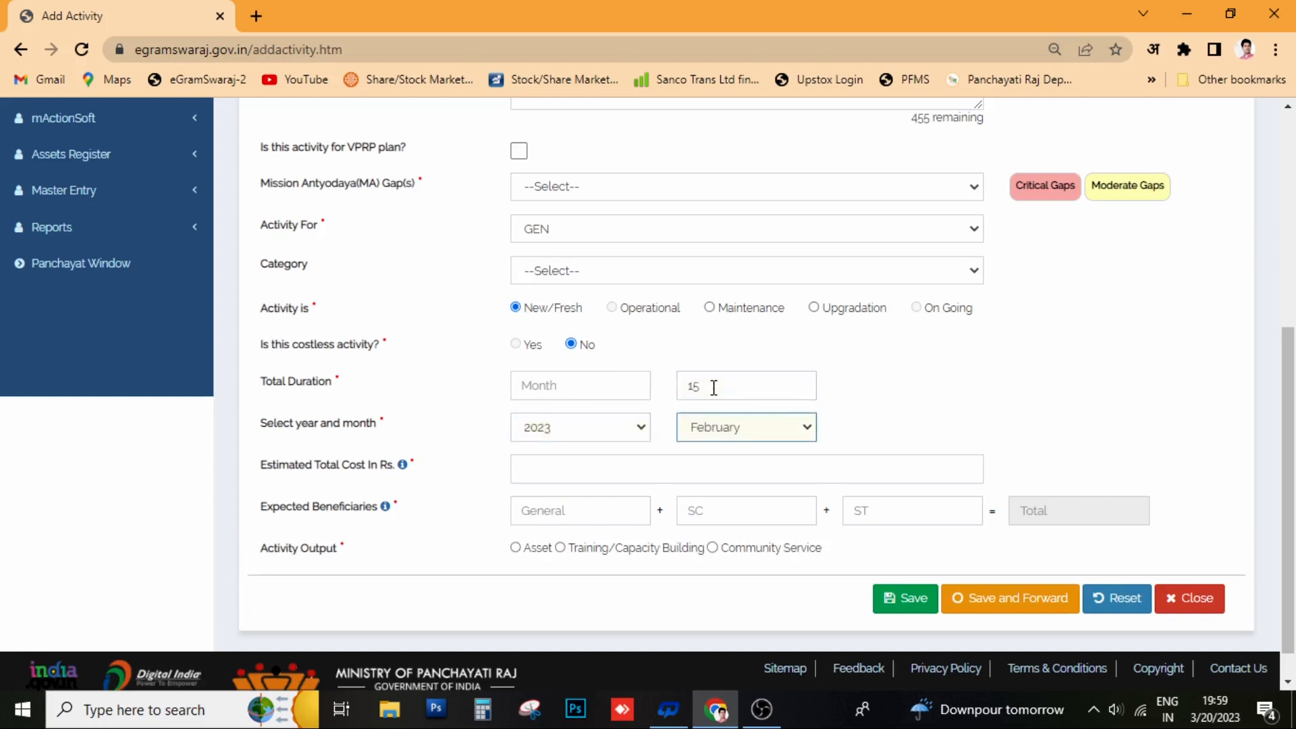
Enter an estimated total cost of 150000 with 250 General and 20 SC expected beneficiaries
key(Tab)
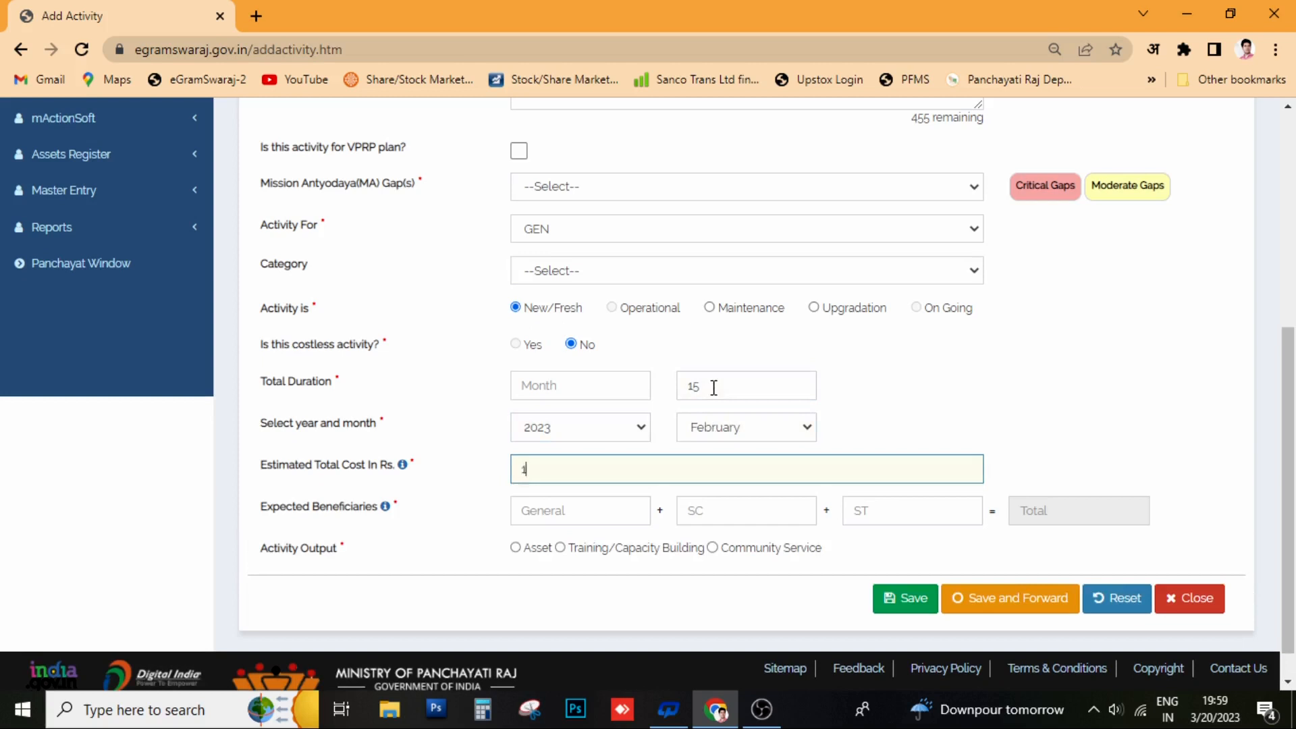
key(Tab)
text(250)
key(Tab)
text(2)
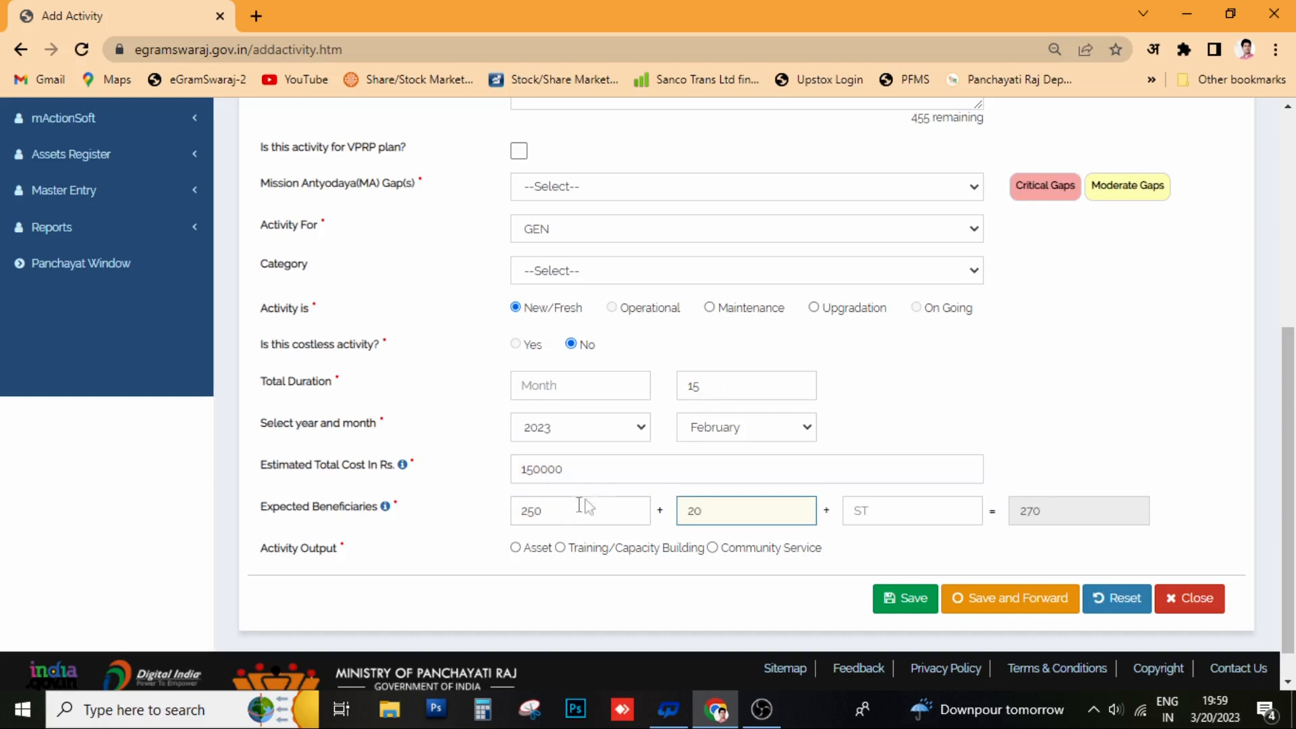
Choose Asset as the activity output and classify it as Immovable, Liquid Waste Management, Drainage channel
click(516, 548)
click(520, 197)
click(503, 229)
click(820, 192)
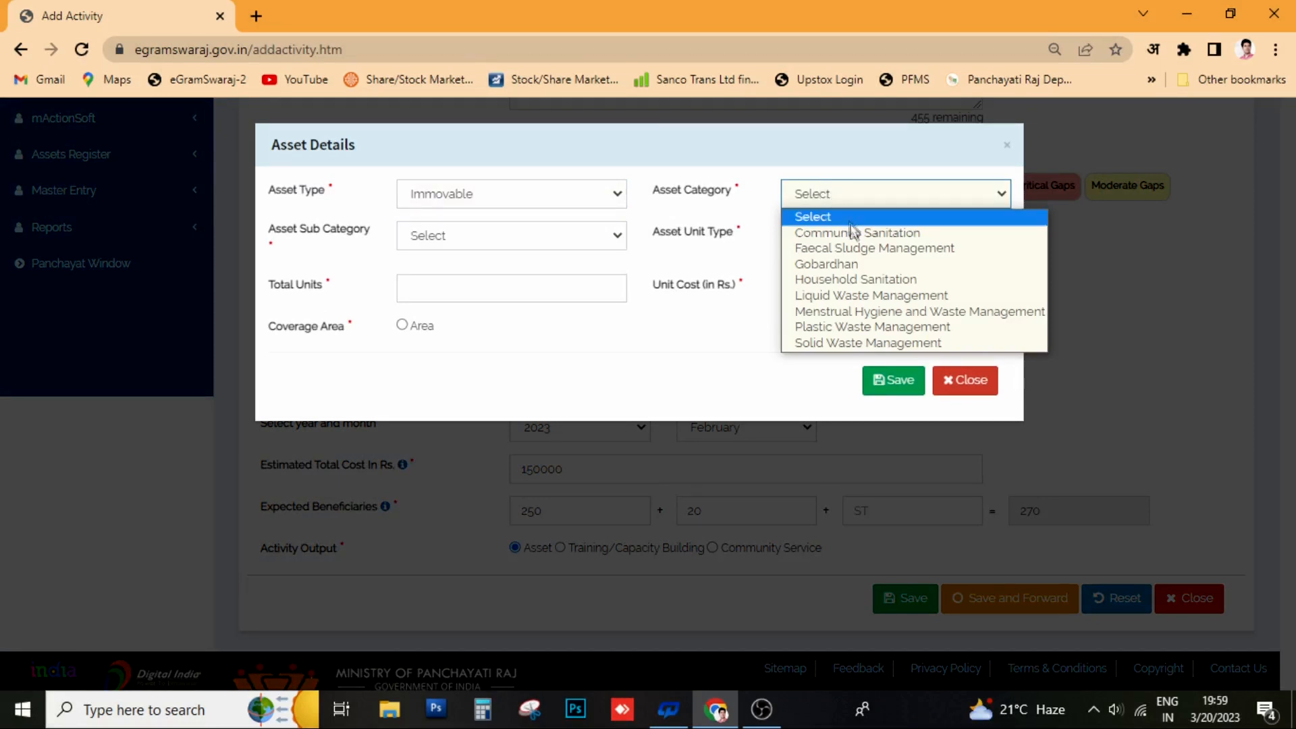
click(871, 297)
click(527, 240)
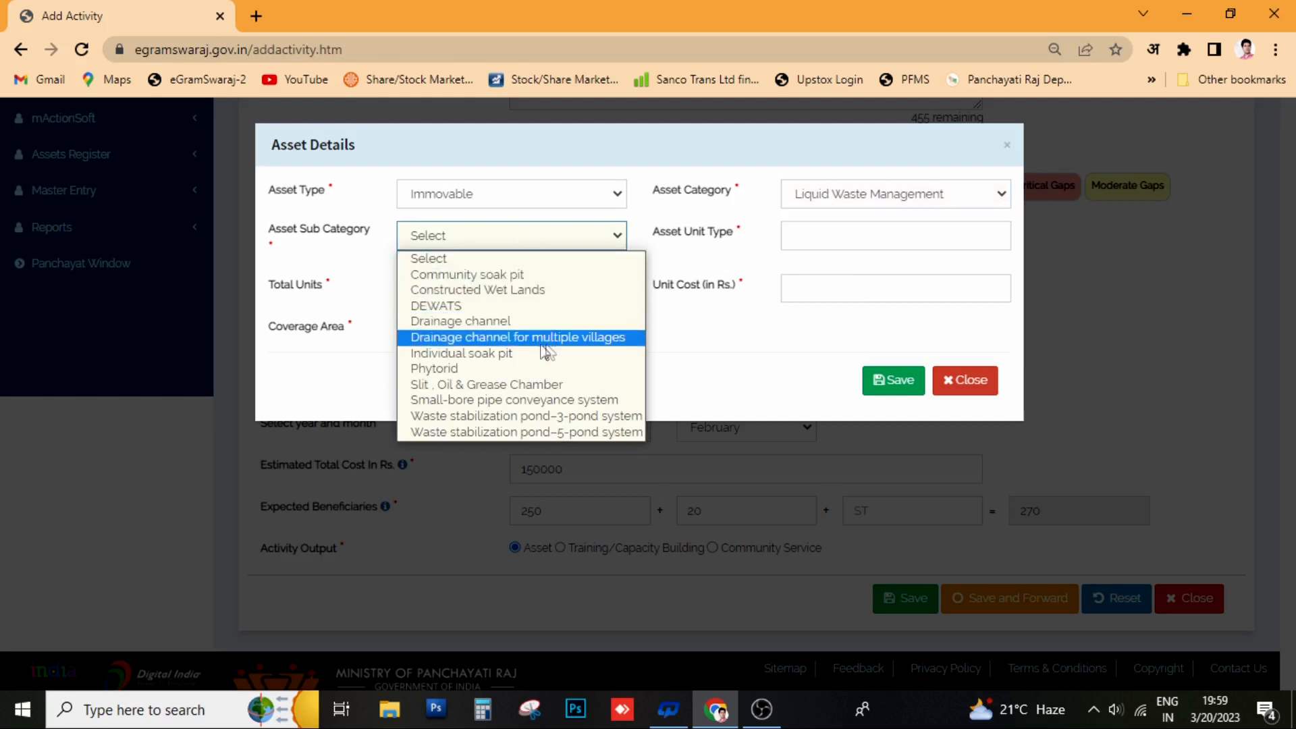
click(510, 321)
Set the drainage channel asset's total units to 1 and its unit cost to 150000
click(523, 291)
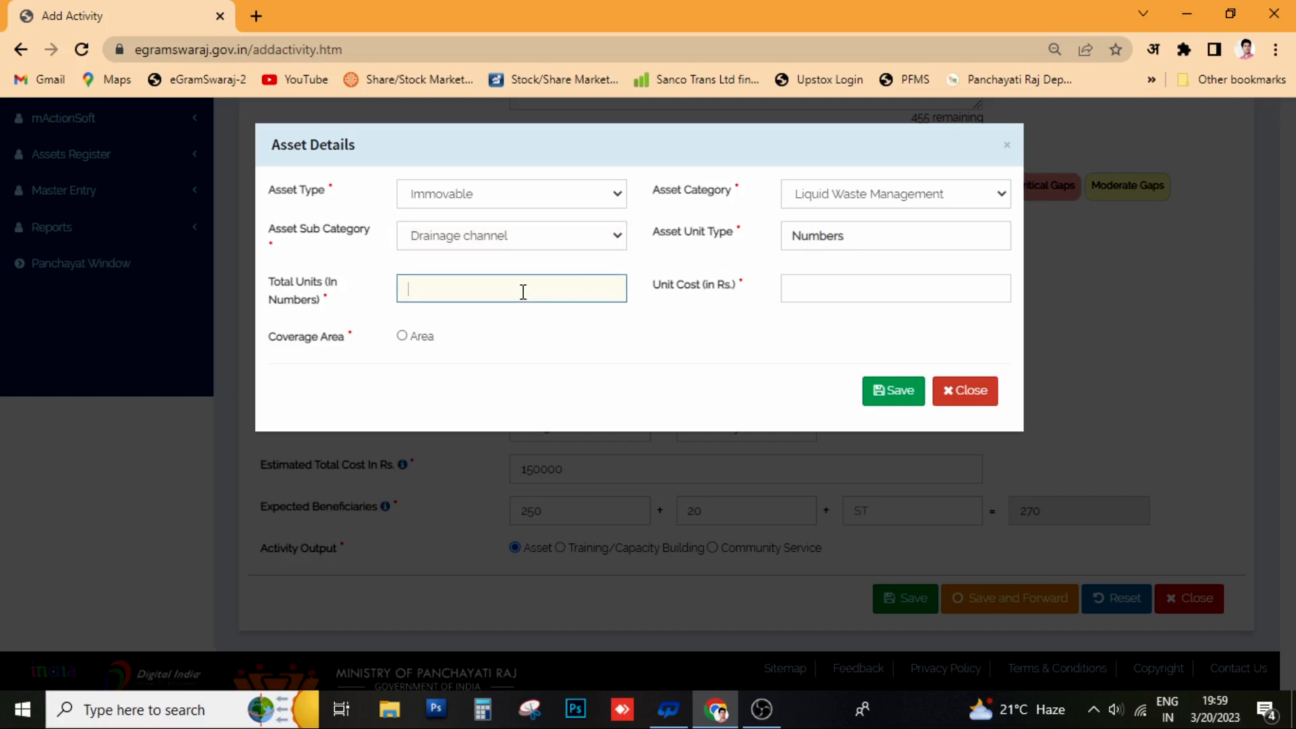
text(1)
key(Tab)
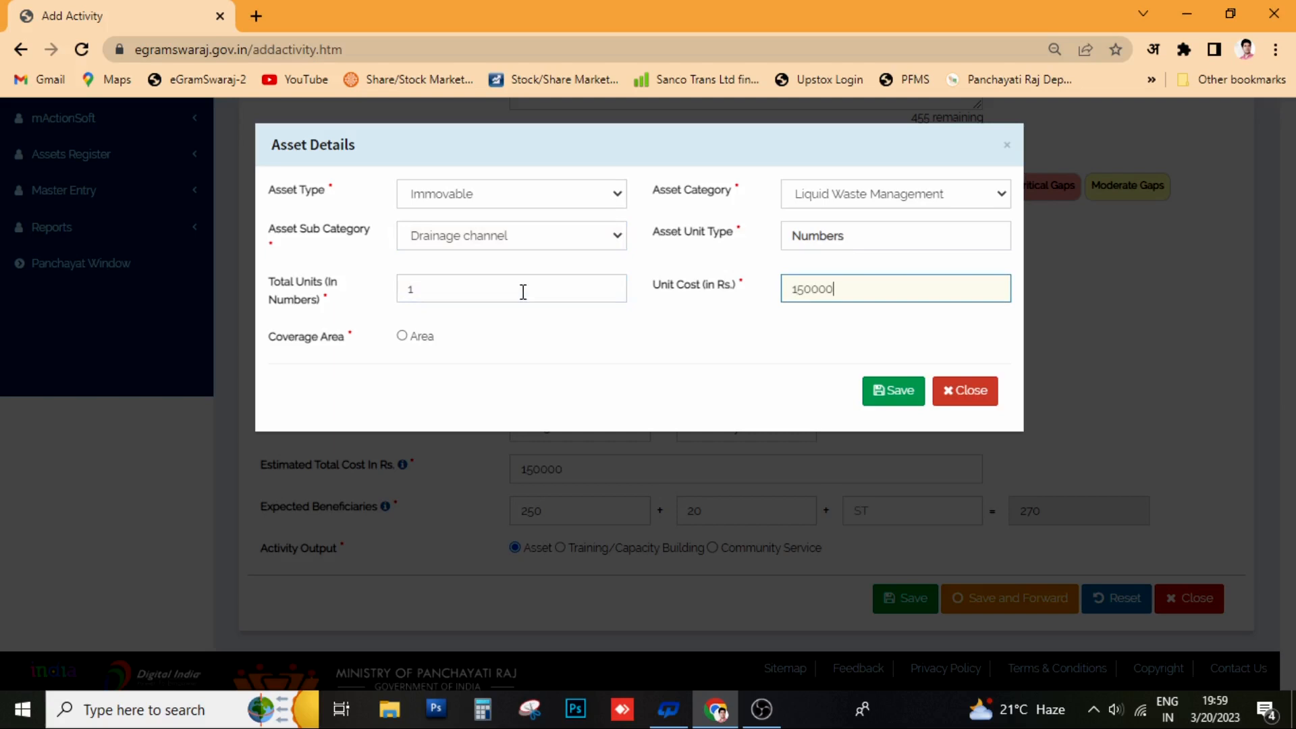
Save the asset details with 1 unit covering Keutali Kalan village, and submit the activity with Save and Forward
click(403, 336)
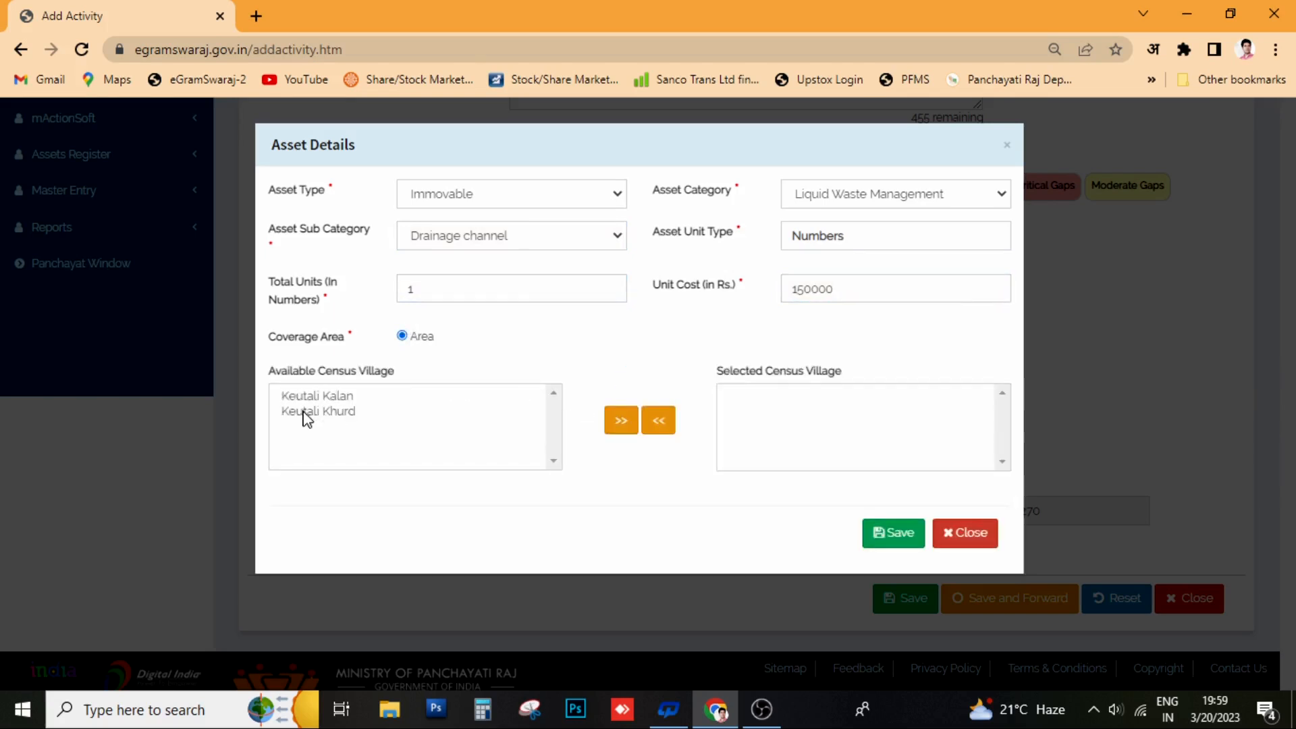
click(318, 399)
click(621, 420)
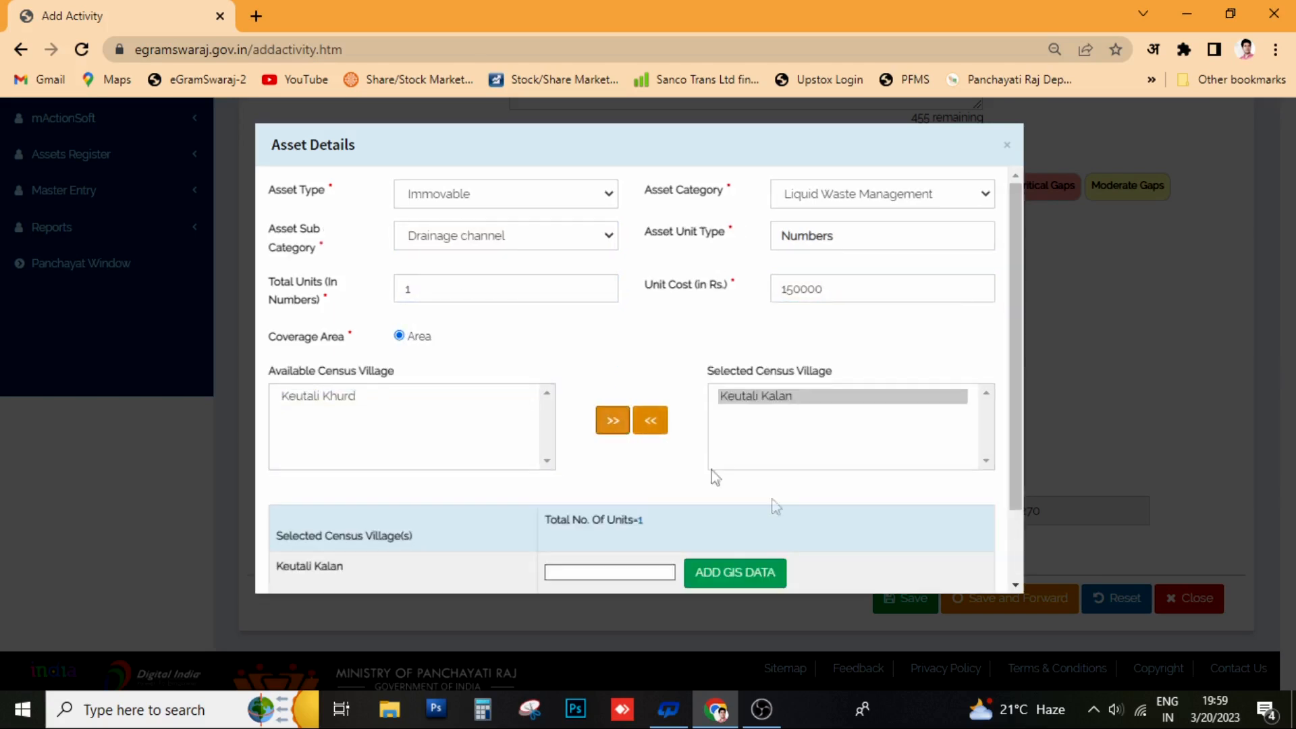
click(612, 570)
text(1)
scroll(868, 526, down, 2)
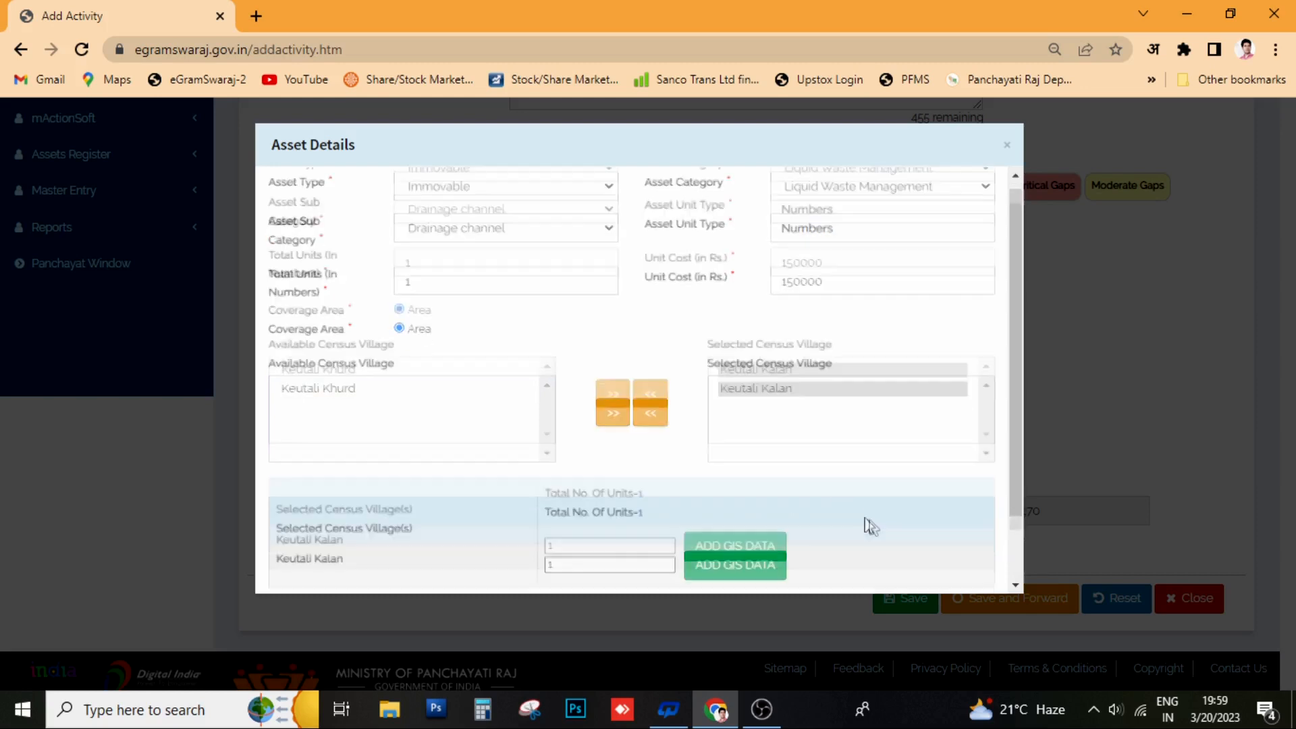
click(872, 548)
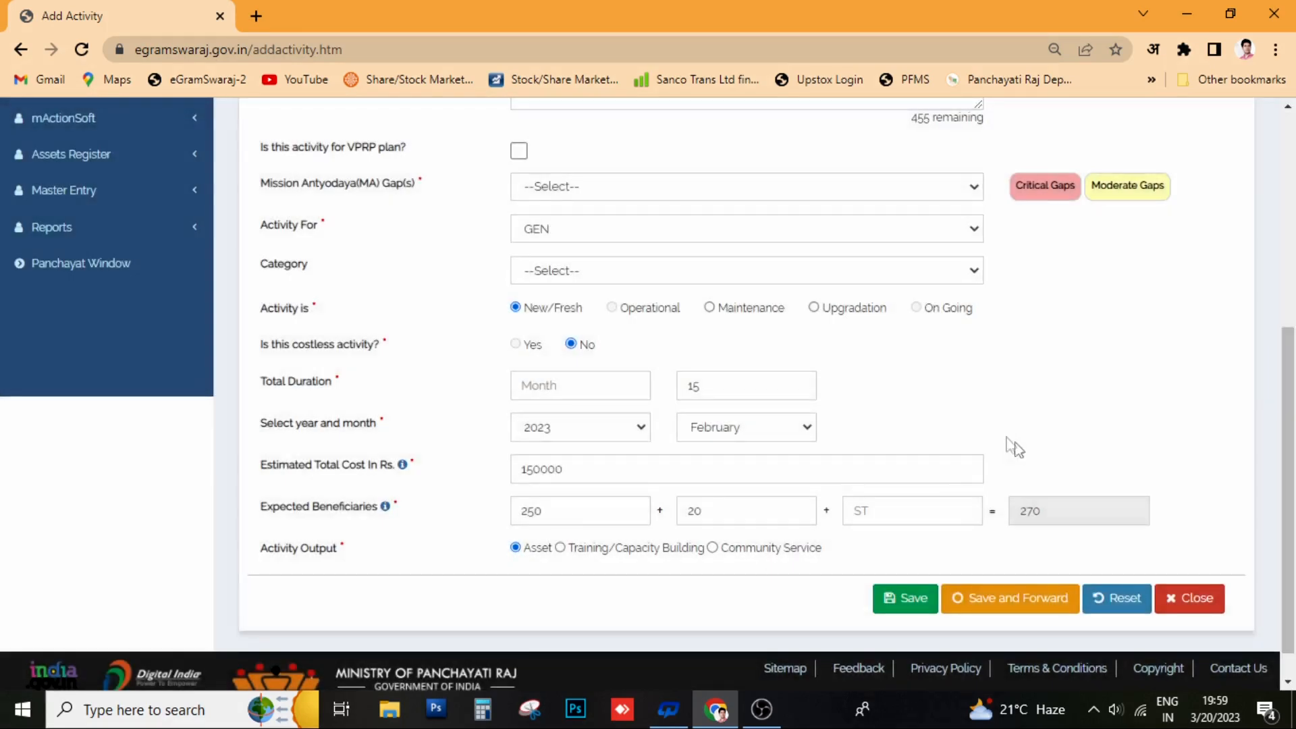
scroll(1016, 486, down, 1)
click(1011, 561)
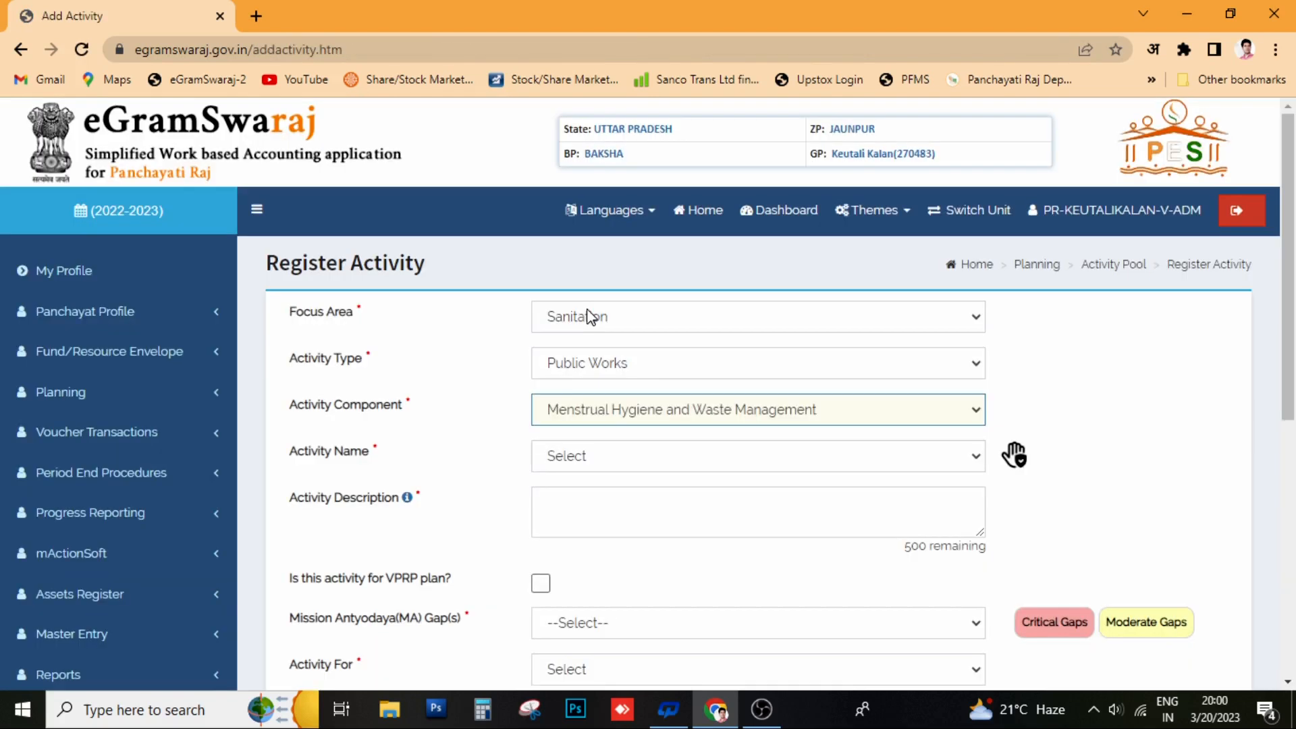
Set the second activity's component to Liquid Waste Management and its name to "Creation of community soak pits for group of Households"
key(Down)
key(Tab)
key(Down)
key(Down)
key(Down)
Enter "SOKPIT NIRMAN KARY" as the activity description
key(Tab)
text(SOK)
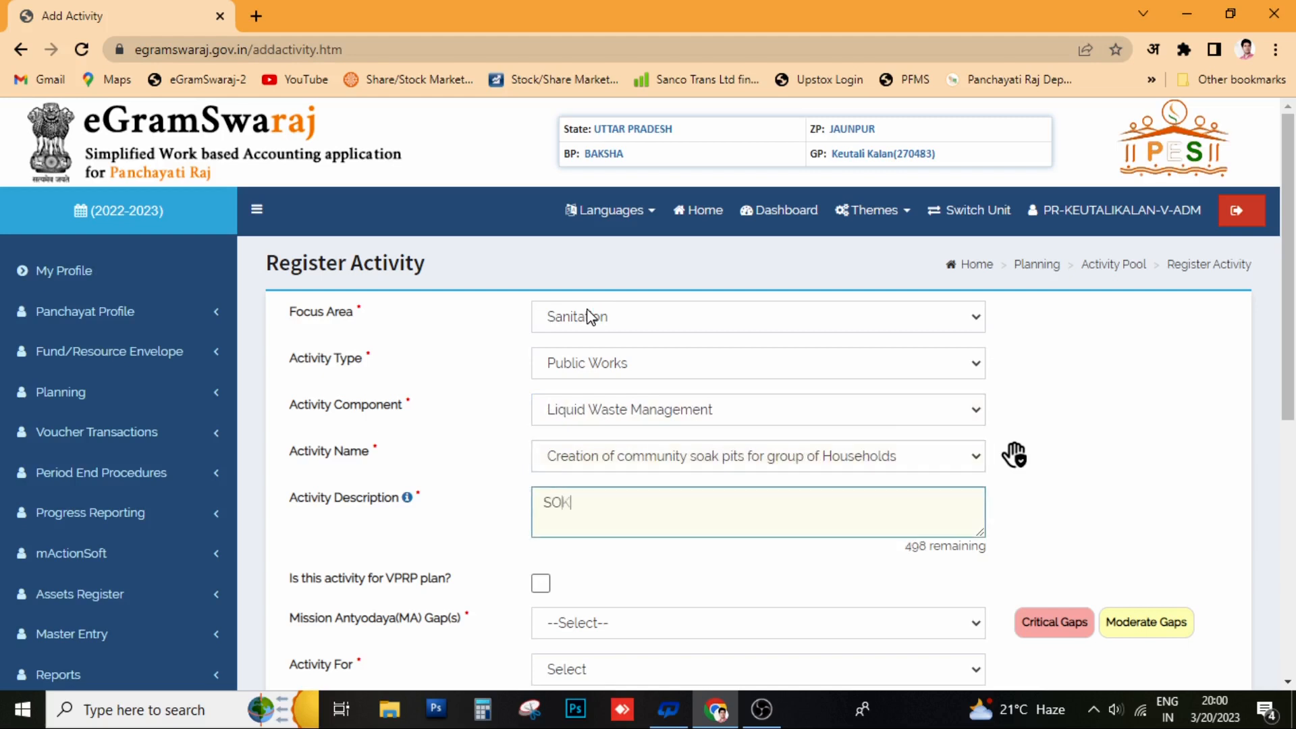
text(PIT NIRMAN KARY)
key(Tab)
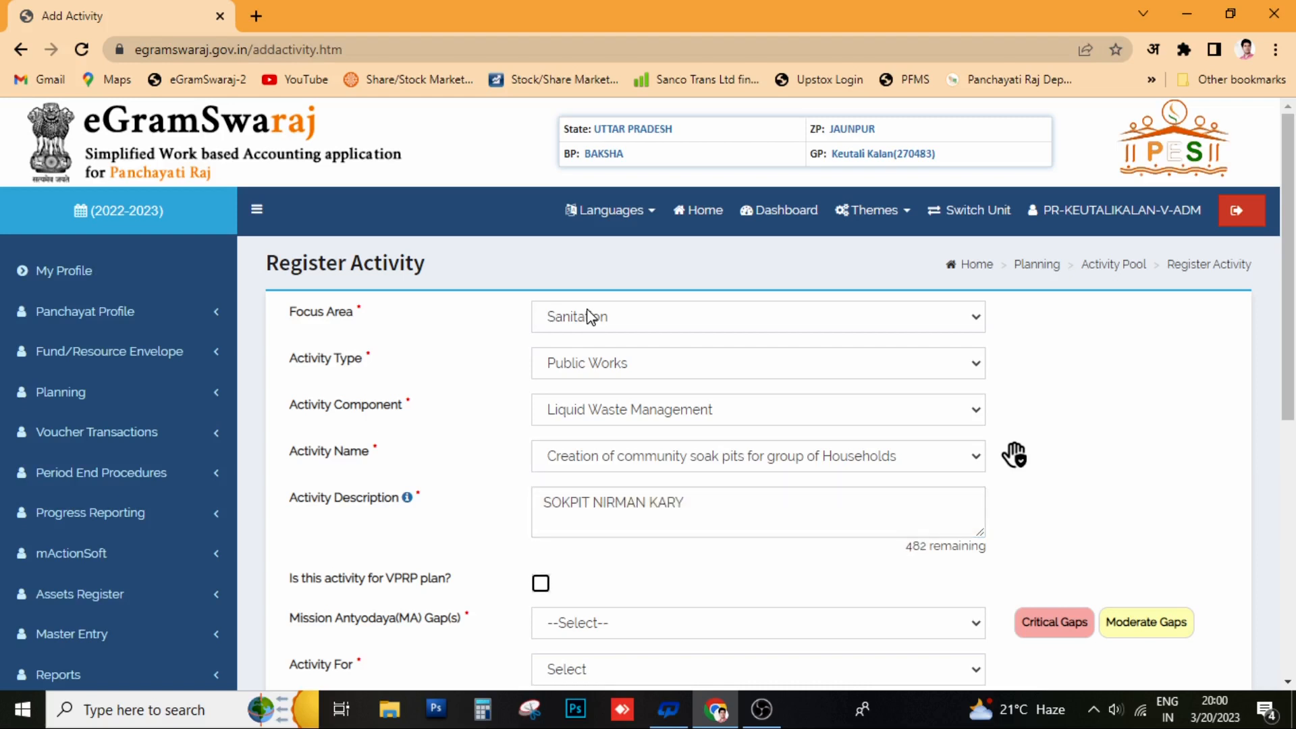
Select None for the soak pit activity's Mission Antyodaya gaps
scroll(675, 405, down, 3)
click(594, 435)
click(569, 461)
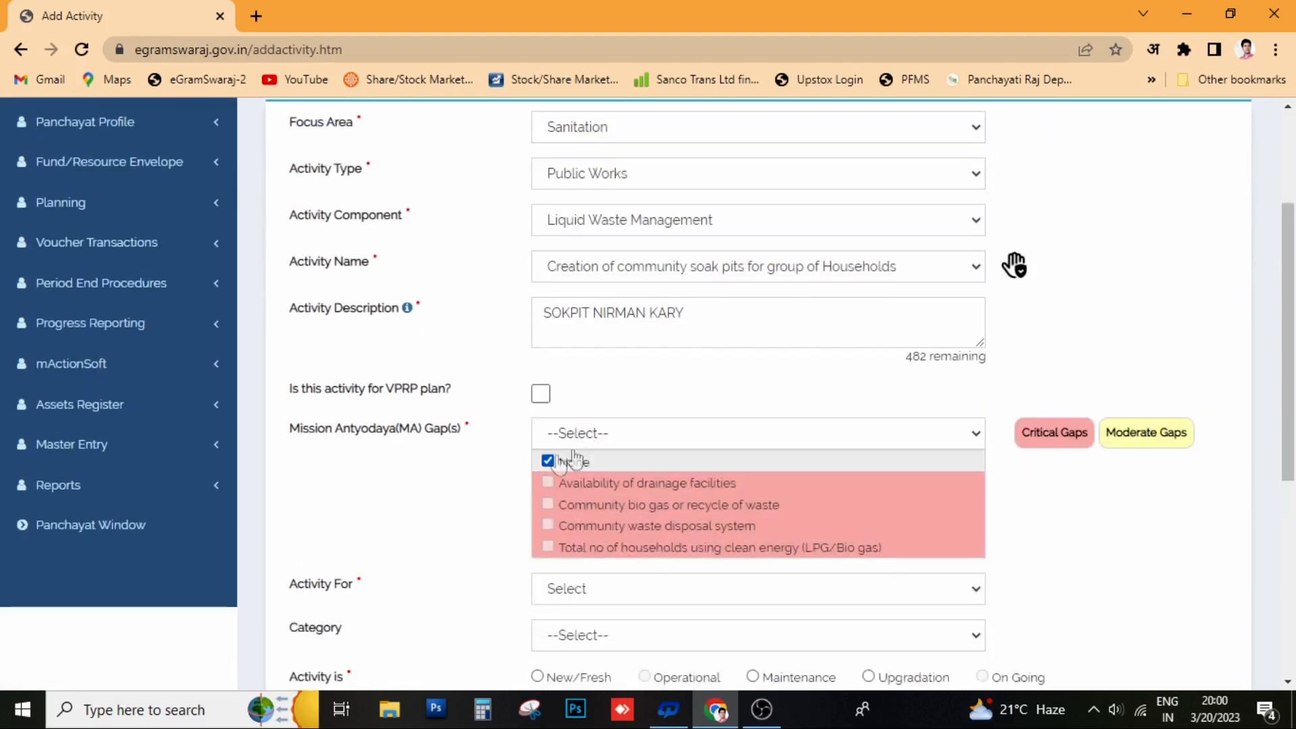
click(594, 436)
Set the soak pit activity to be for GEN and select the All category
click(610, 480)
click(596, 539)
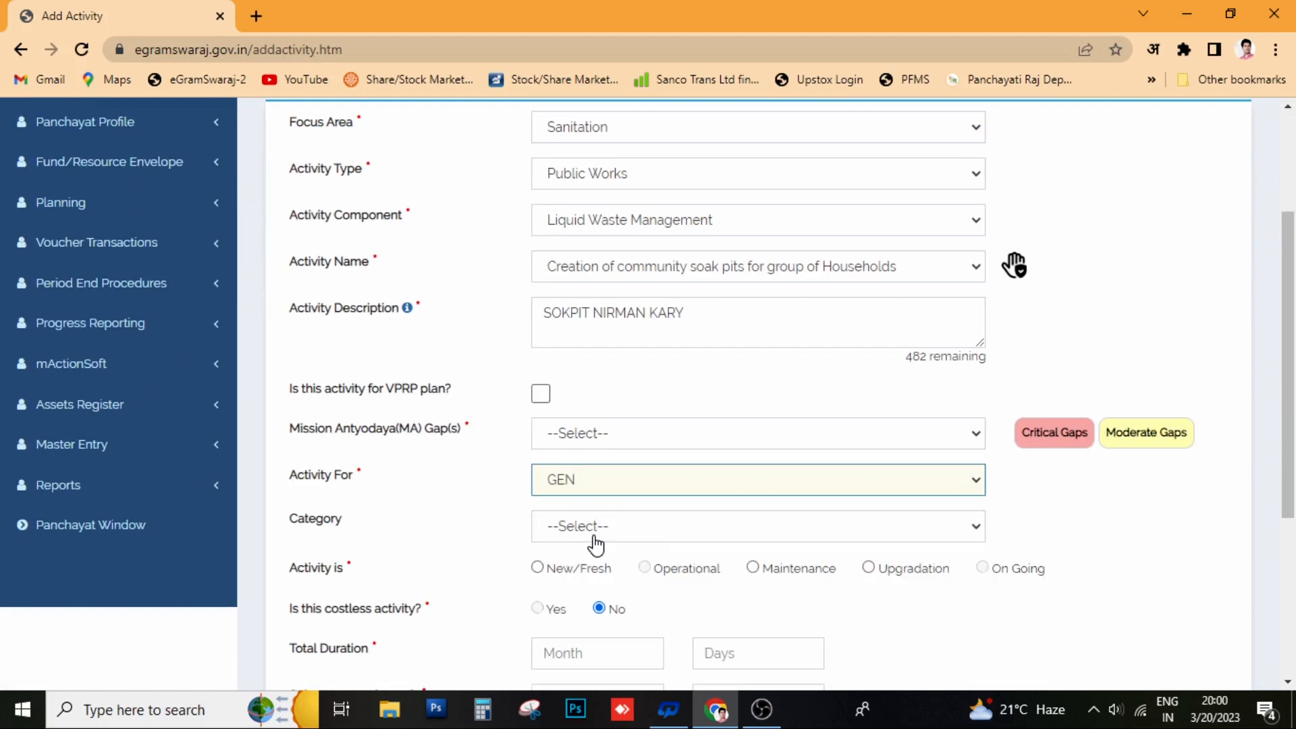
click(613, 535)
click(547, 554)
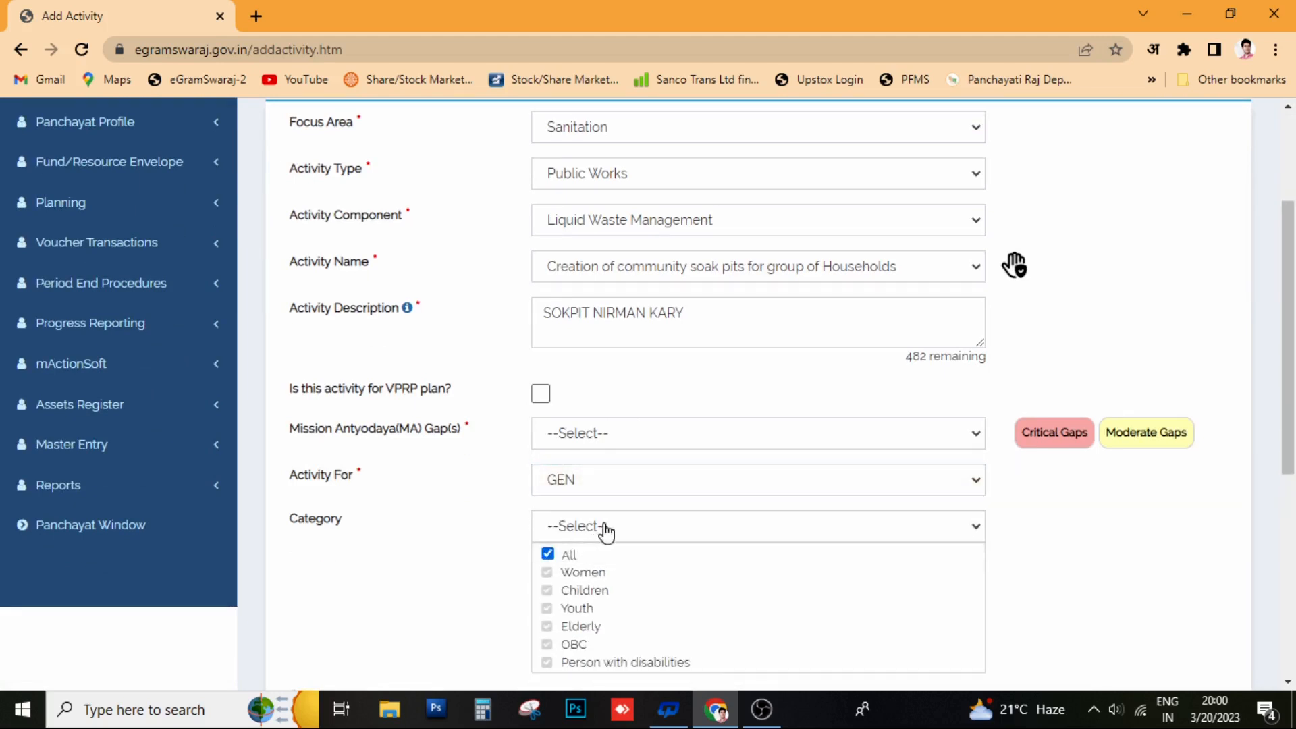
click(606, 533)
Mark the soak pit activity as New/Fresh with a total duration of 15 days
scroll(648, 526, down, 2)
click(538, 473)
click(708, 552)
text(15)
Schedule the soak pit activity for the year 2023 and the month February
key(Tab)
key(Down)
key(Tab)
key(Down)
key(shift+Tab)
key(Down)
key(Tab)
key(Down)
key(Down)
Enter an estimated total cost of 90000 and expected beneficiaries of 250 General, 200 SC and 50 ST
key(Tab)
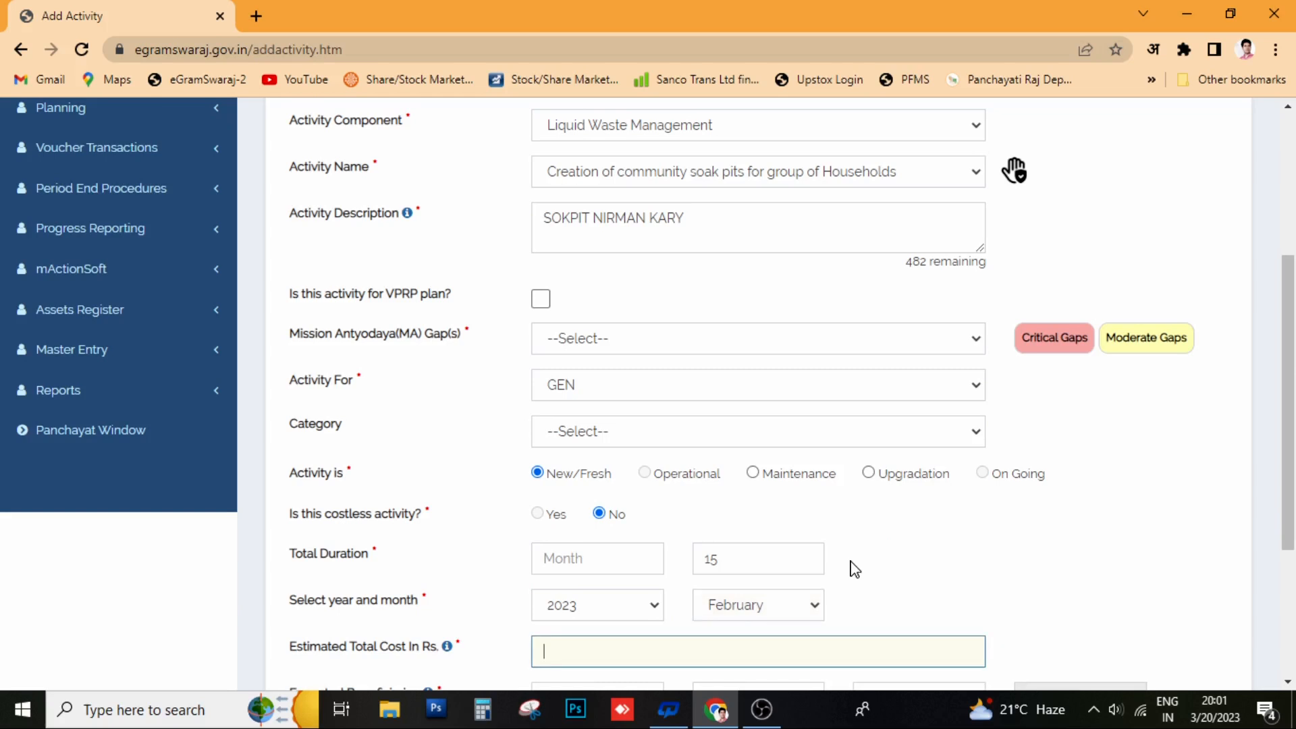
text(90000)
key(Tab)
text(250)
key(Tab)
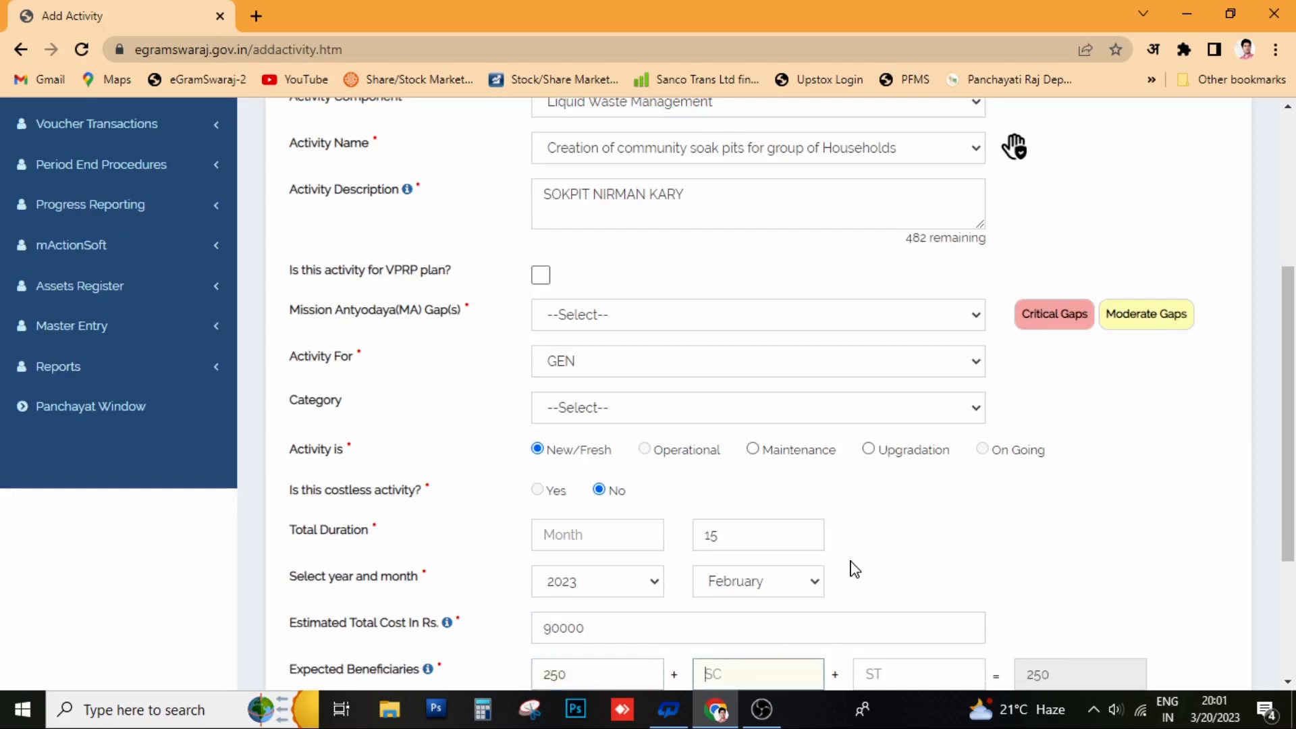
text(200)
key(Tab)
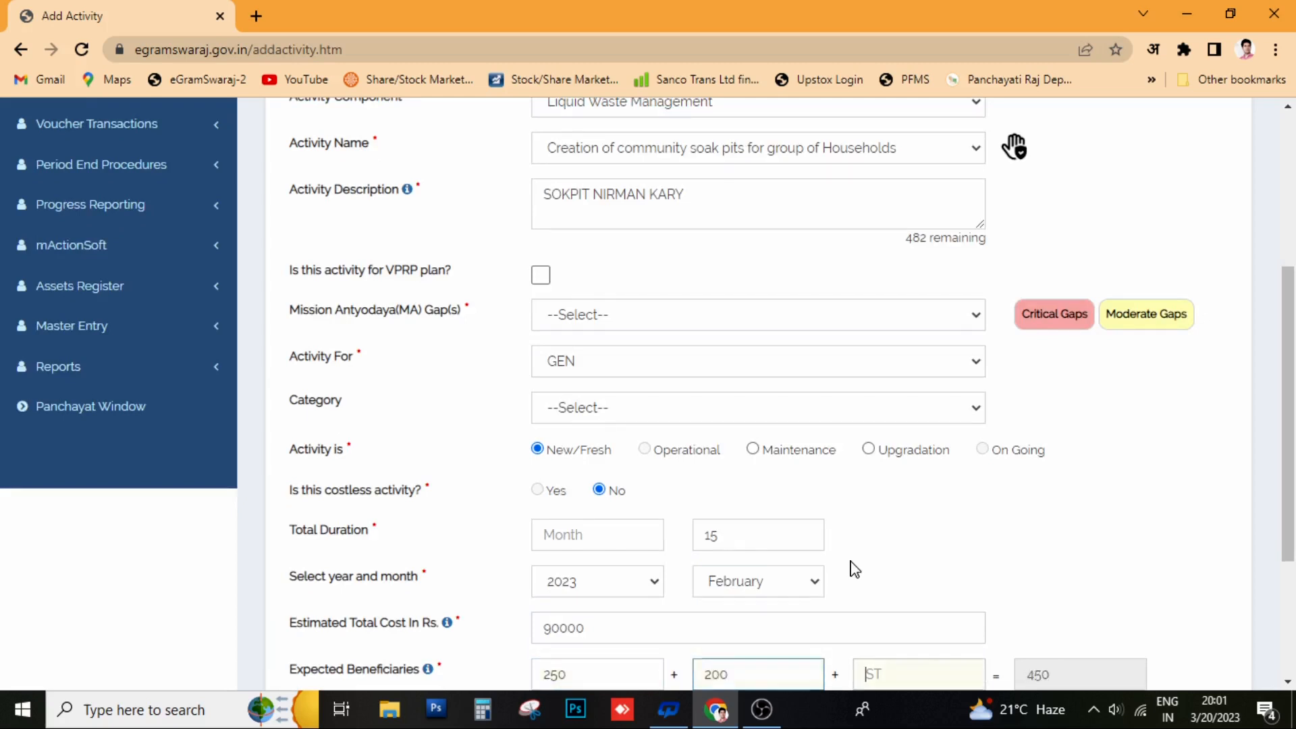
scroll(854, 569, down, 3)
text(50)
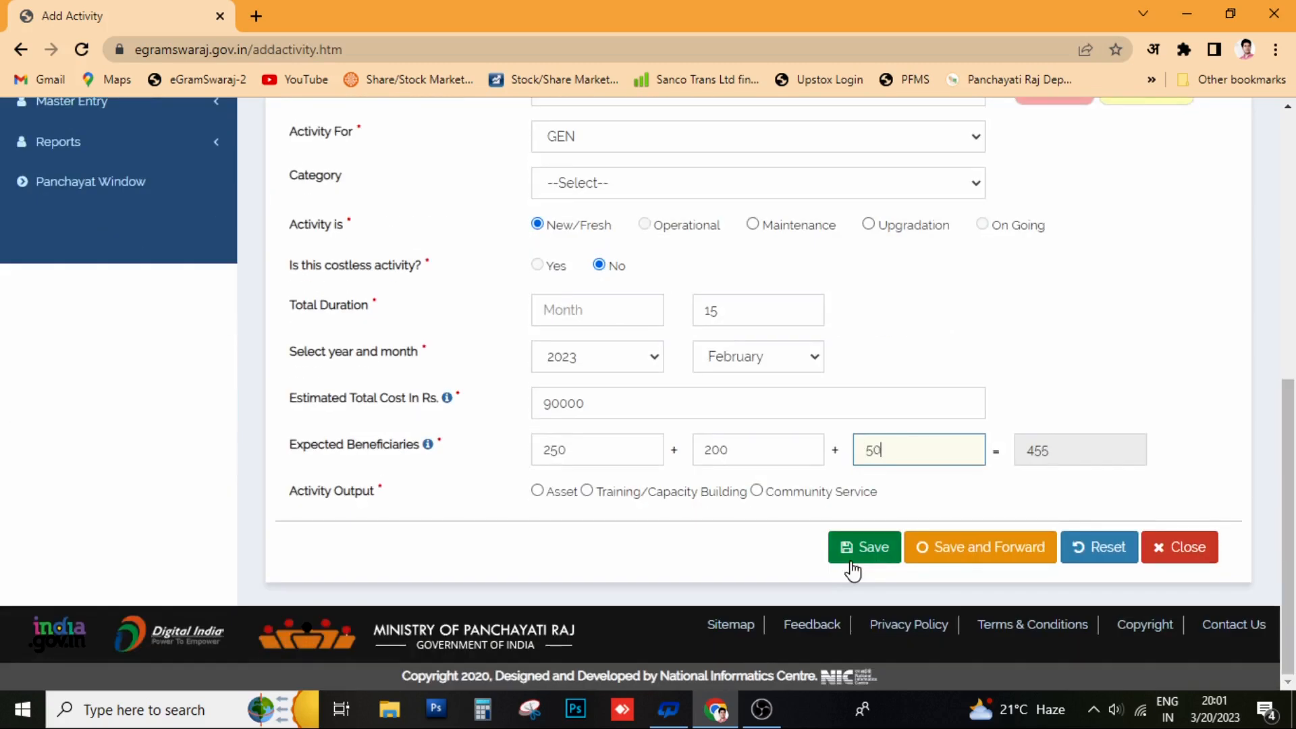
Choose Asset as the output and classify it as Immovable, Liquid Waste Management, Individual soak pit
click(538, 491)
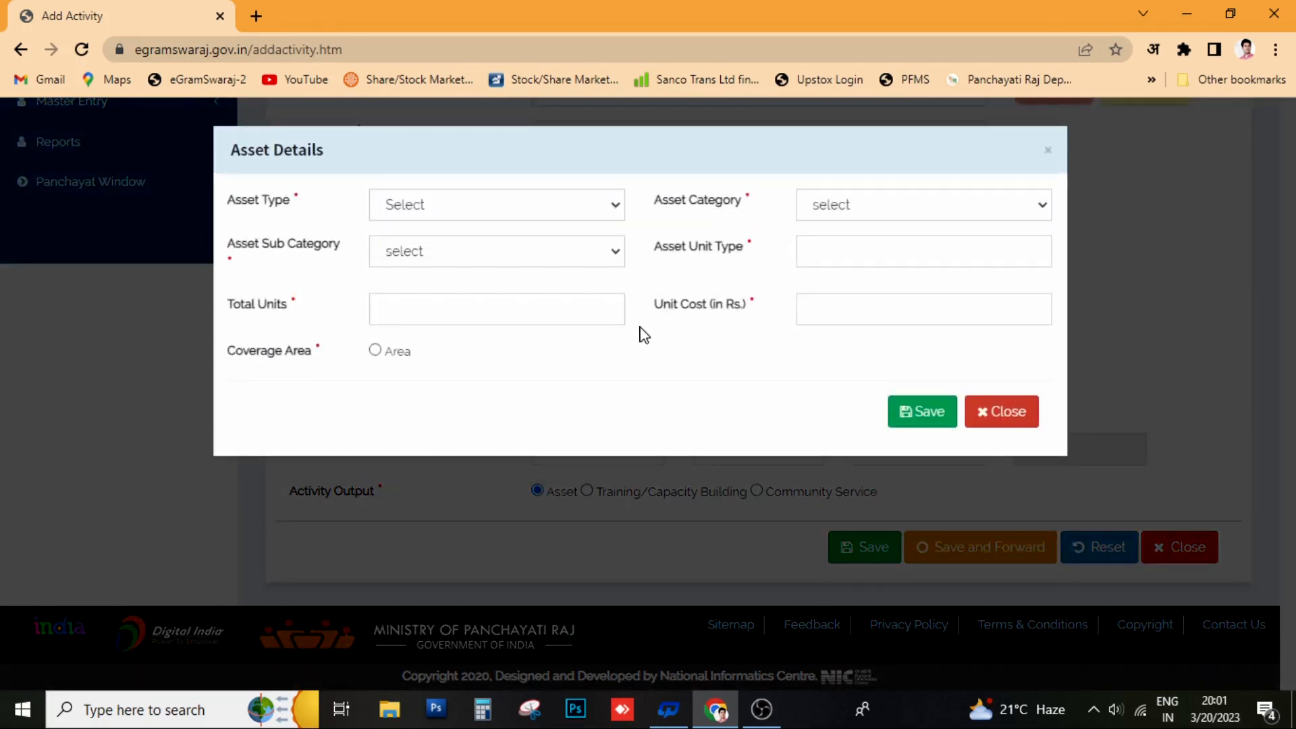
click(508, 205)
click(446, 245)
click(844, 204)
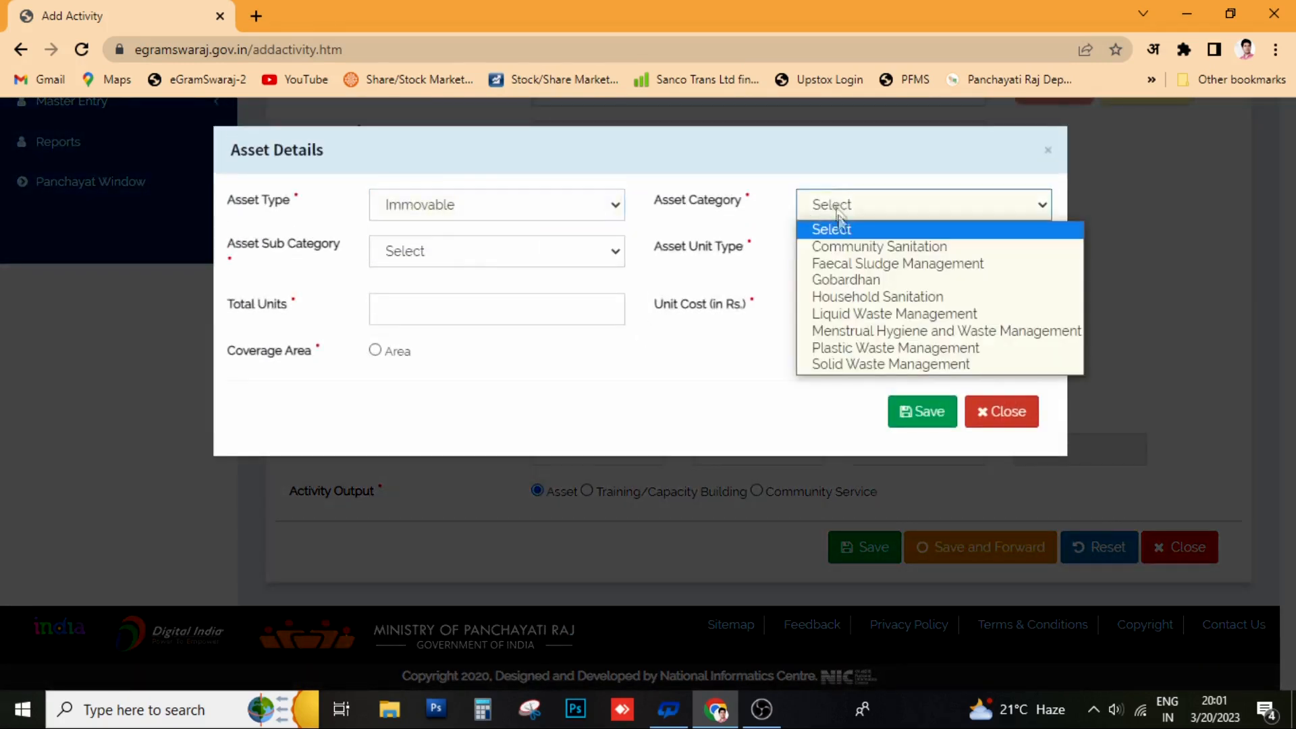
click(858, 313)
click(470, 260)
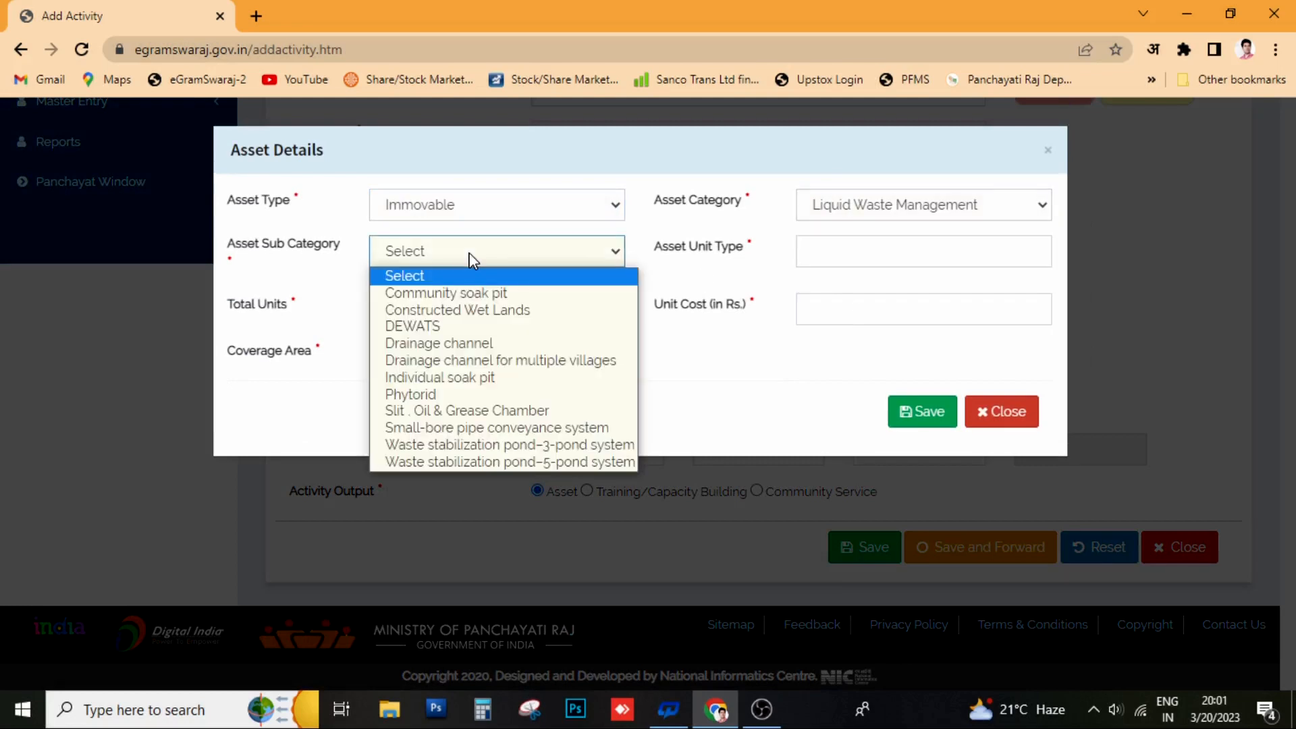
click(534, 383)
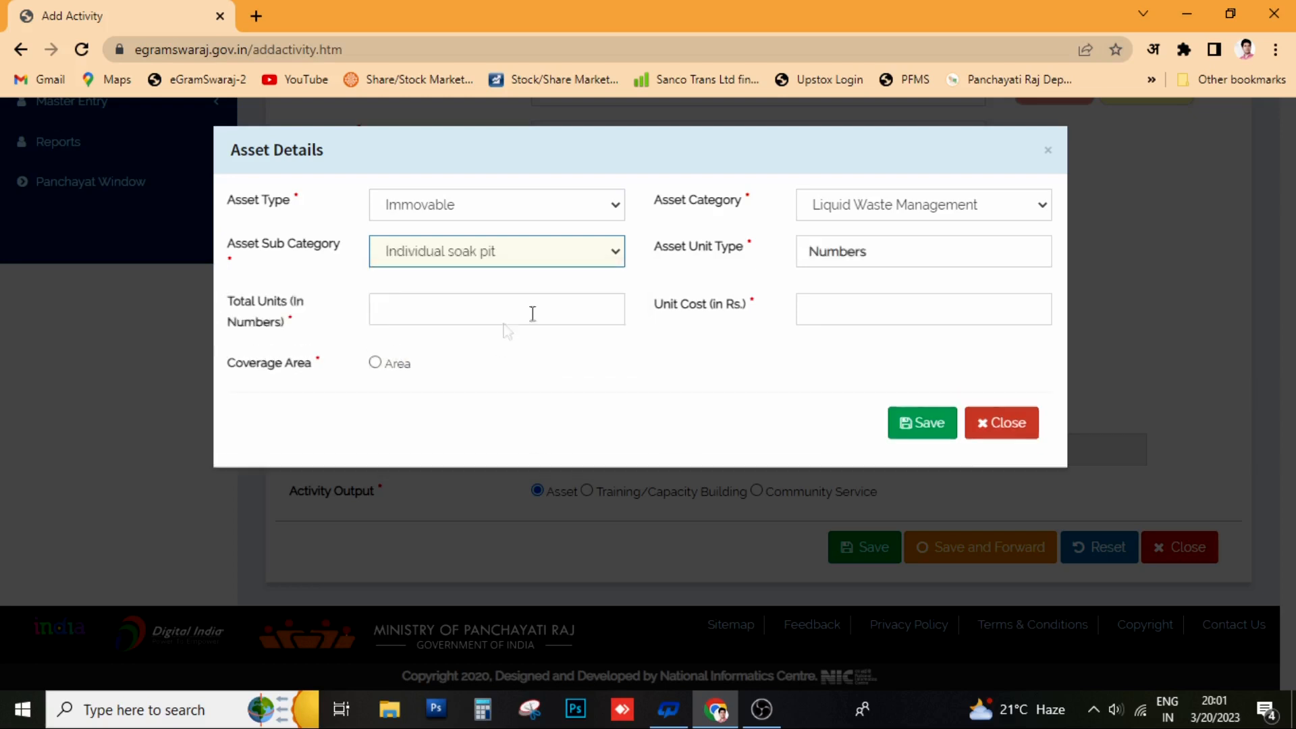
Set the soak pit asset's total units to 1 and its unit cost to 90000
click(513, 315)
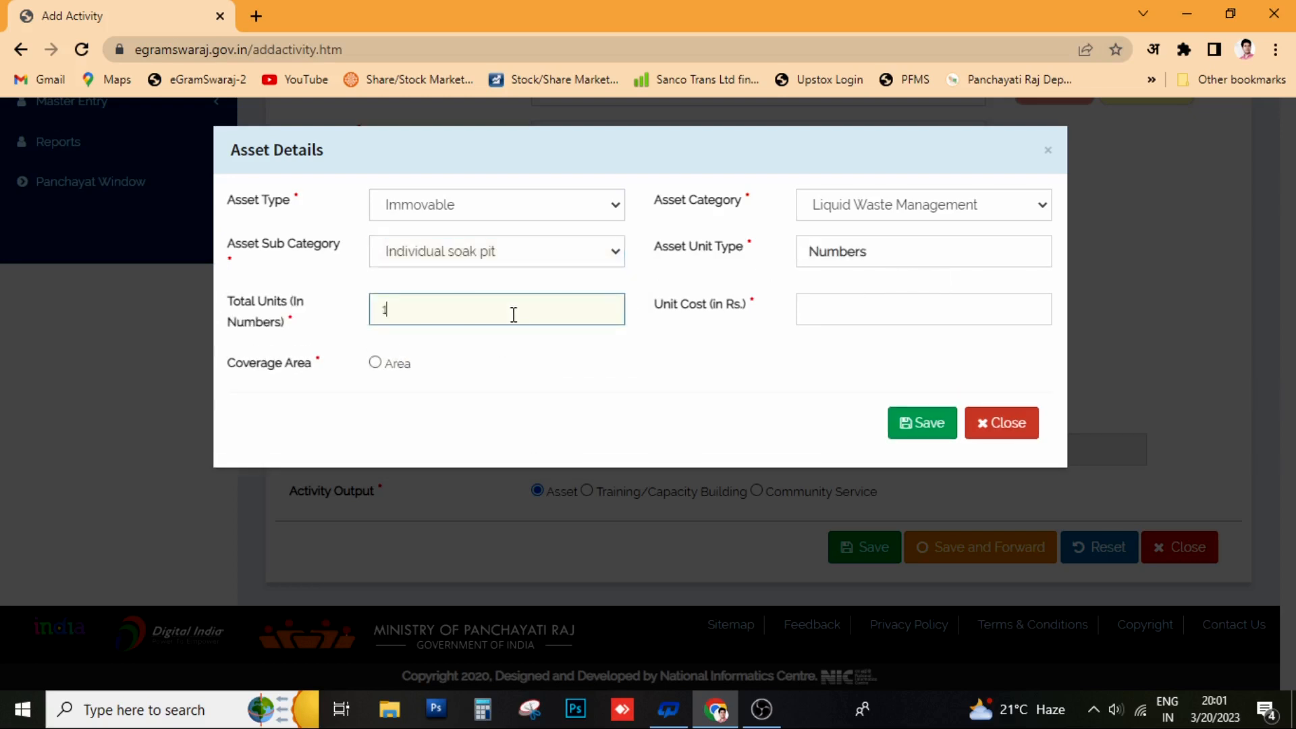
click(857, 313)
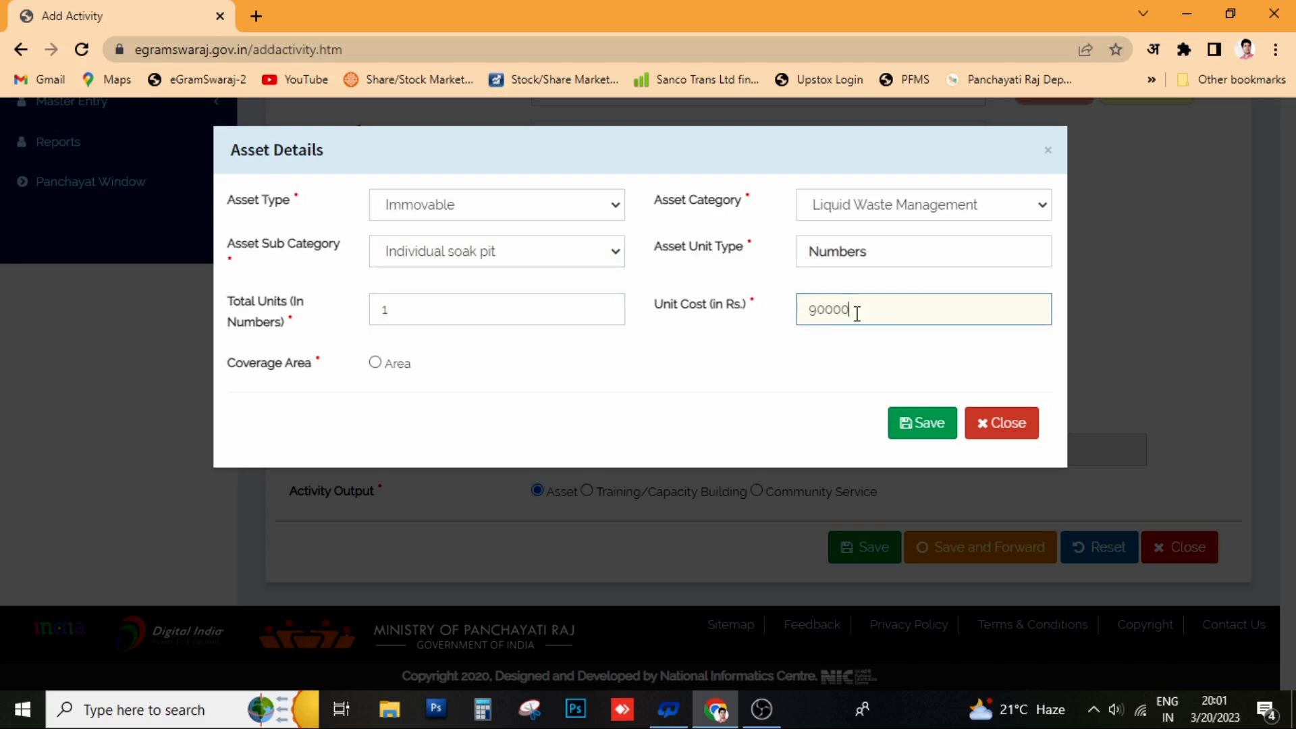
Assign the soak pit asset's 1 unit to the village Keutali Kalan, then save the asset and forward the activity
click(376, 362)
click(297, 433)
click(603, 465)
click(640, 619)
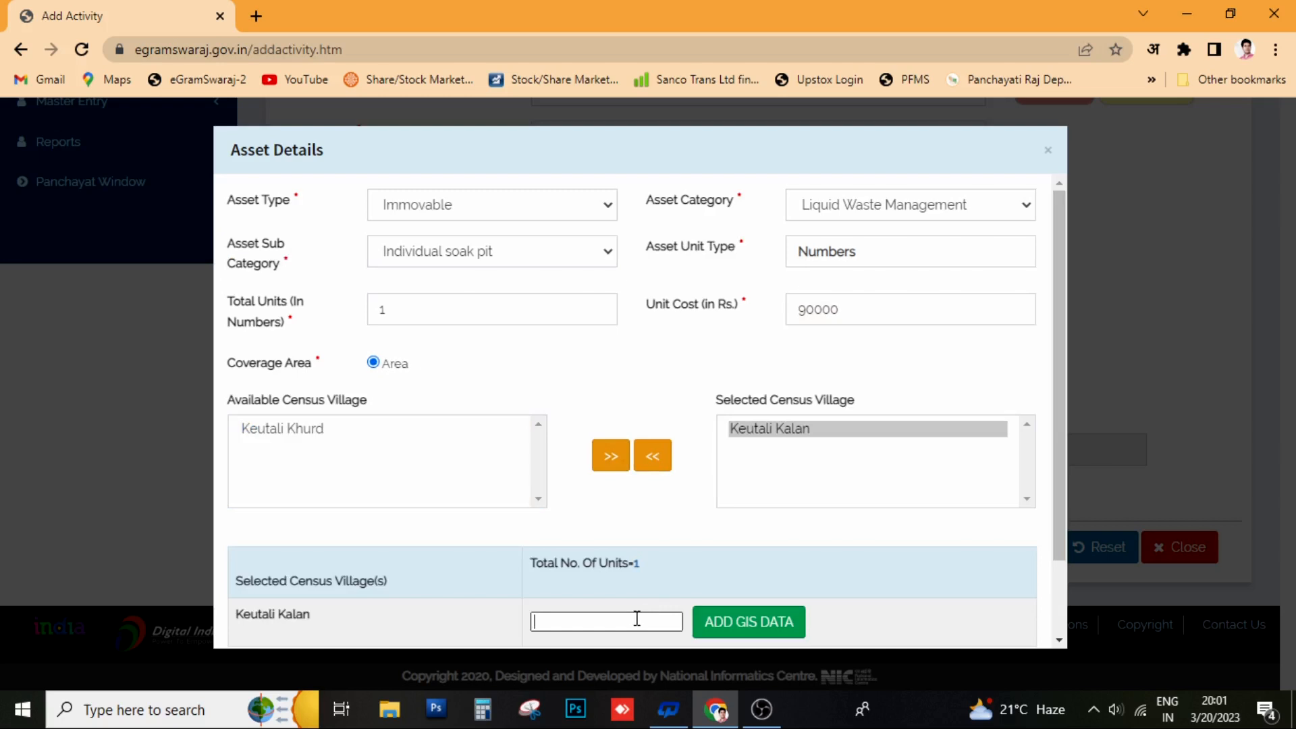
scroll(749, 580, down, 3)
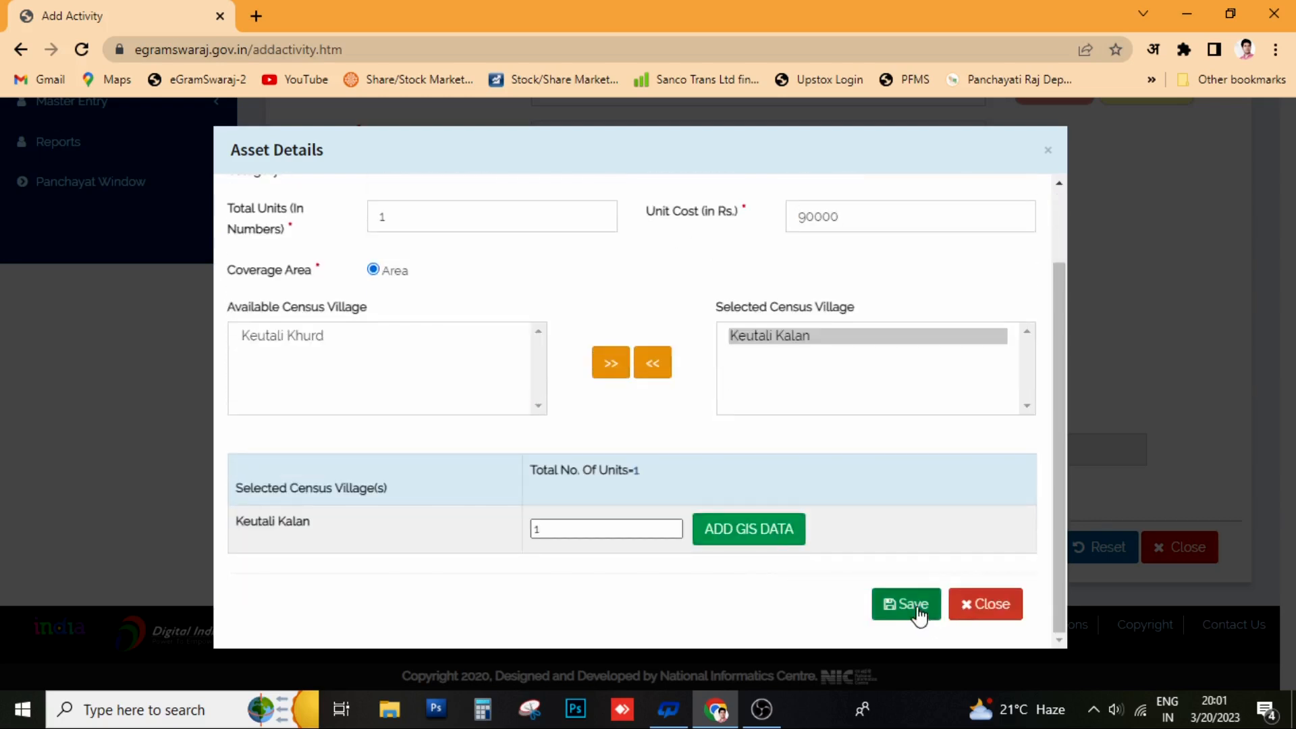
click(920, 613)
click(1009, 558)
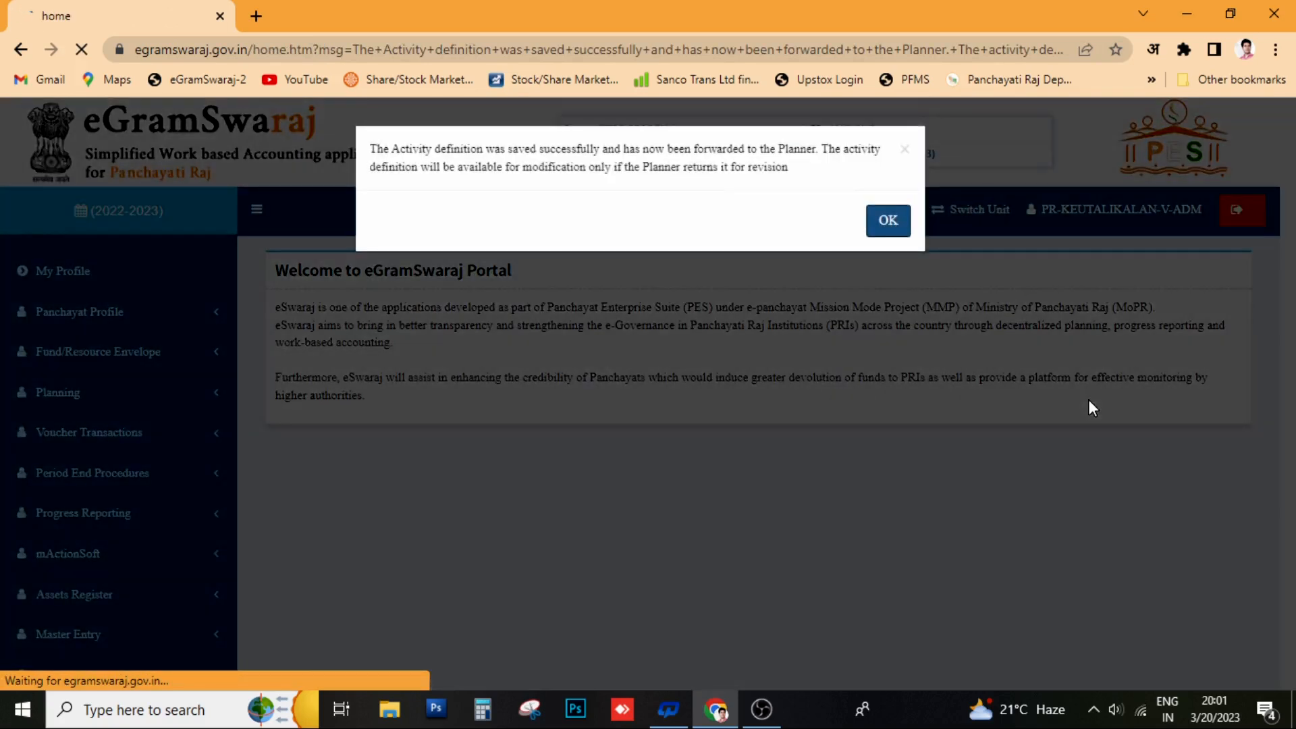
Open the Register Plan page of the Panchayat Development Plan
click(68, 212)
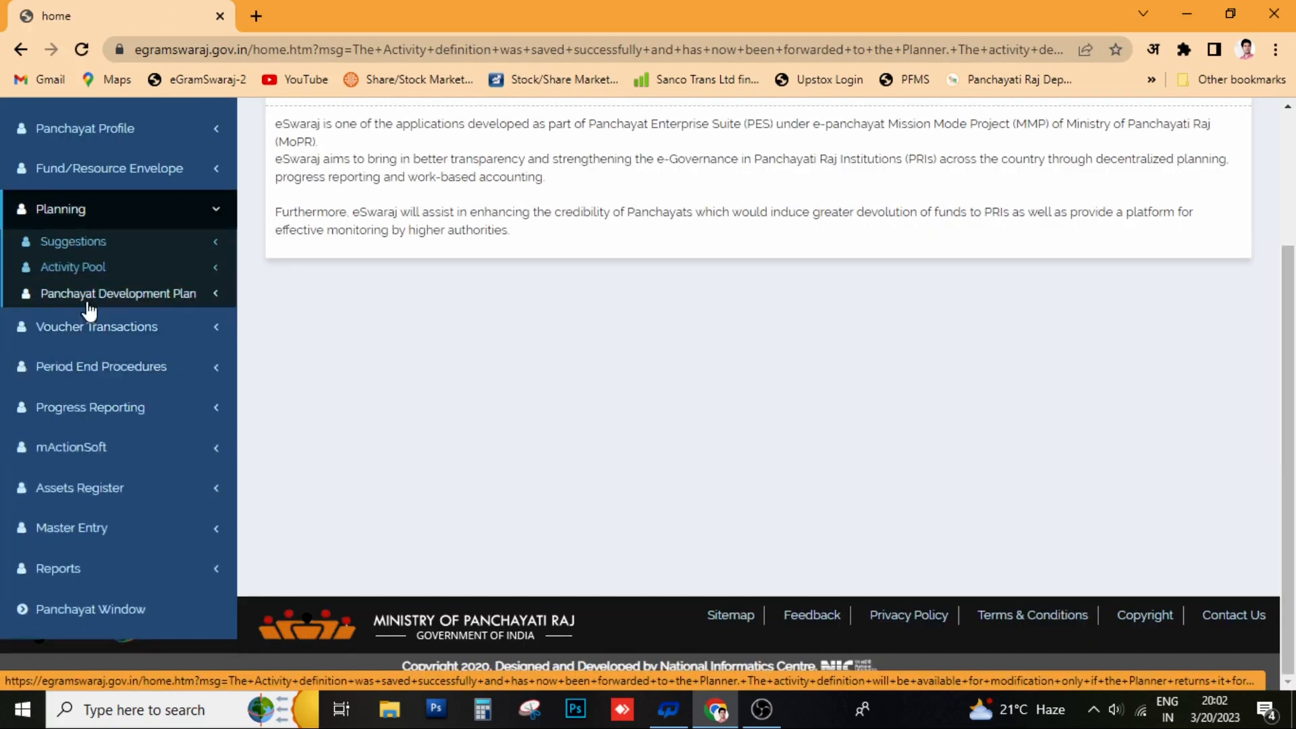
click(87, 299)
click(93, 322)
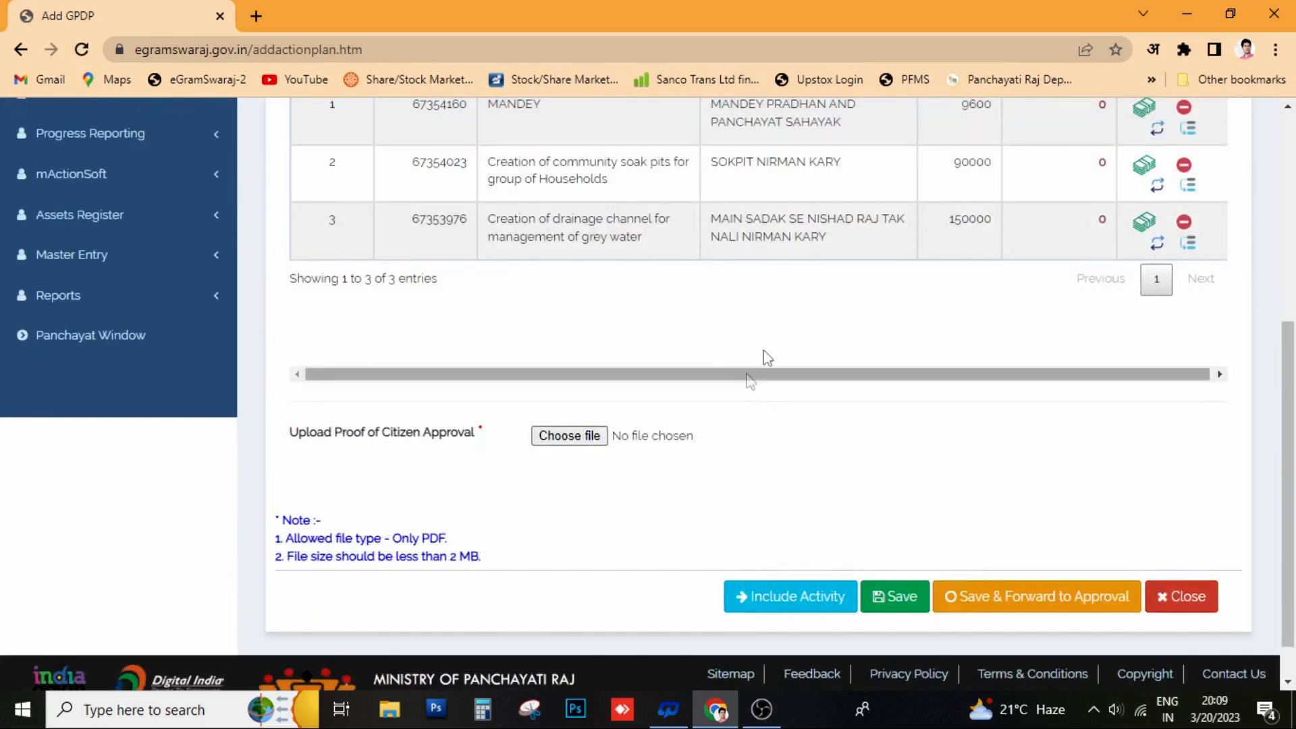
Allocate 9600 from the untied General share of Own Funds to the MANDEY activity
scroll(764, 359, up, 3)
click(1144, 297)
double_click(643, 177)
key(ctrl+c)
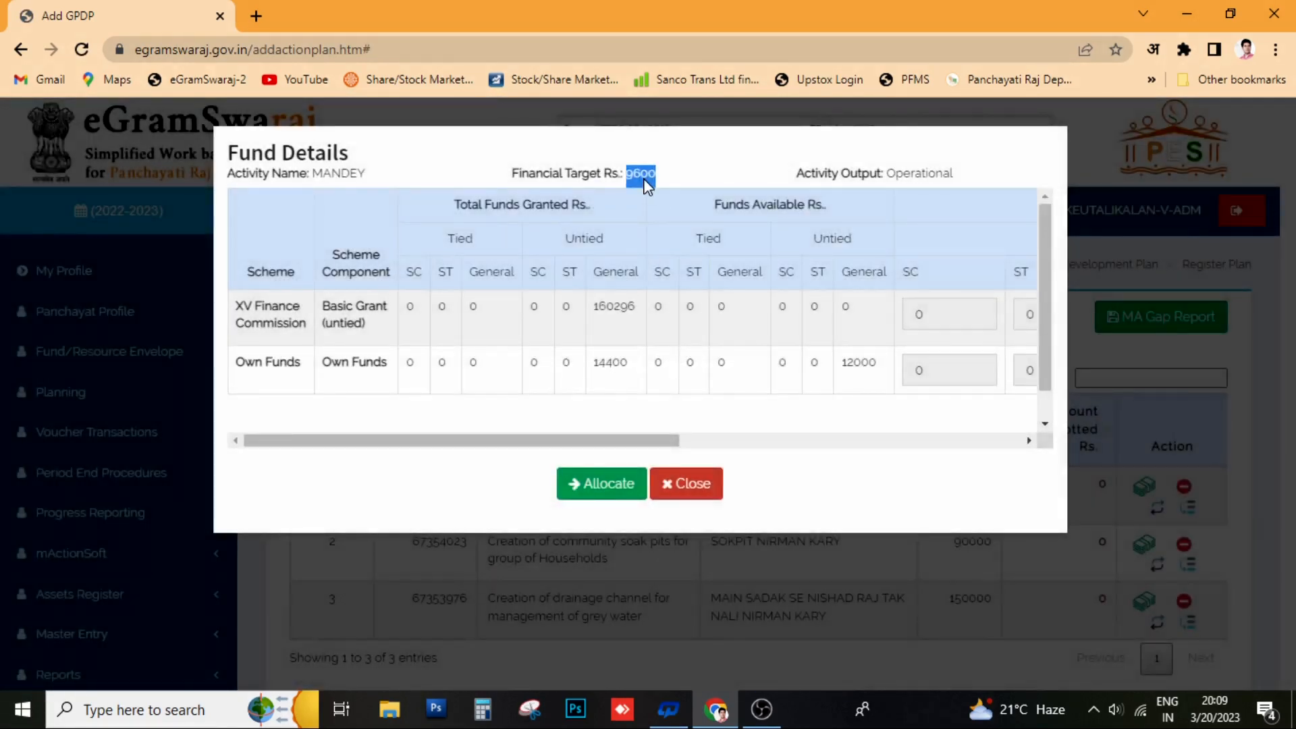
drag(633, 442, 888, 449)
click(903, 366)
drag(903, 365, 844, 373)
key(ctrl+v)
click(616, 491)
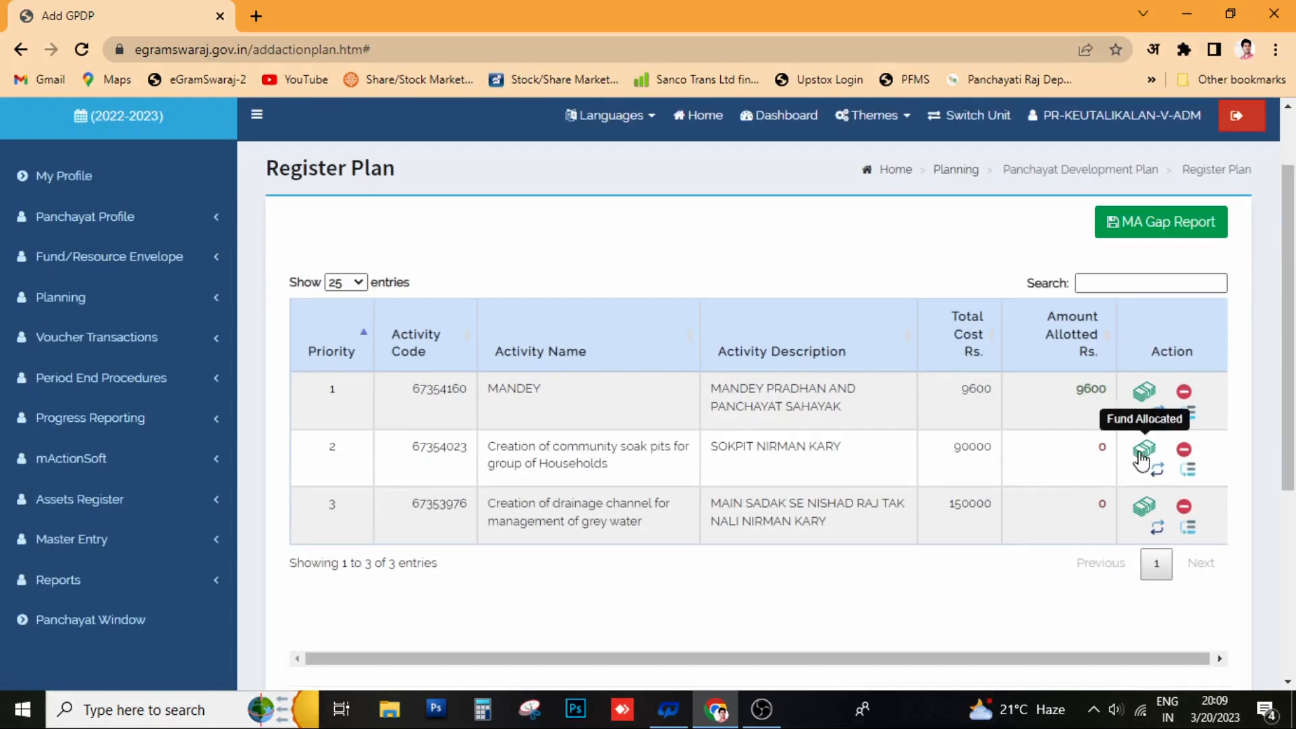
Allocate 90000 from the General share of the XV Finance Commission Tied Grant to the community soak pits activity
click(1144, 544)
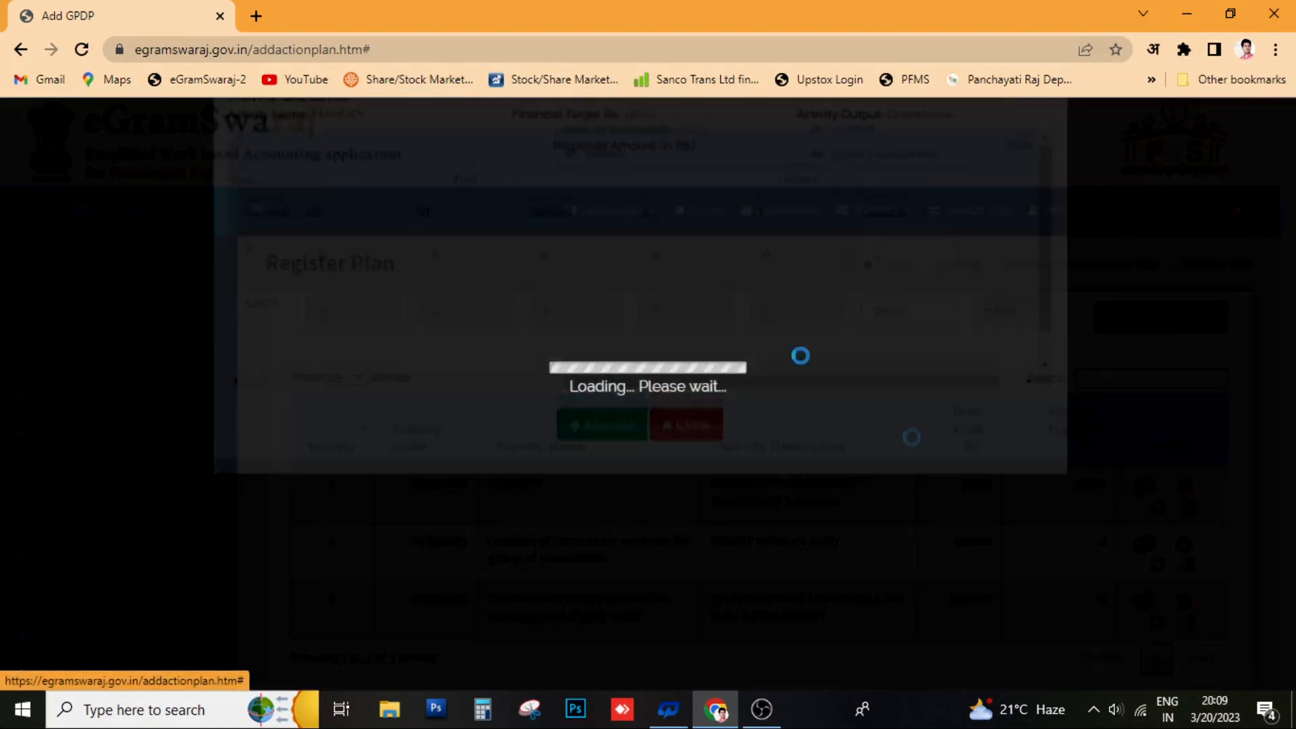
drag(647, 178, 642, 178)
right_click(665, 181)
double_click(651, 176)
right_click(654, 183)
click(686, 194)
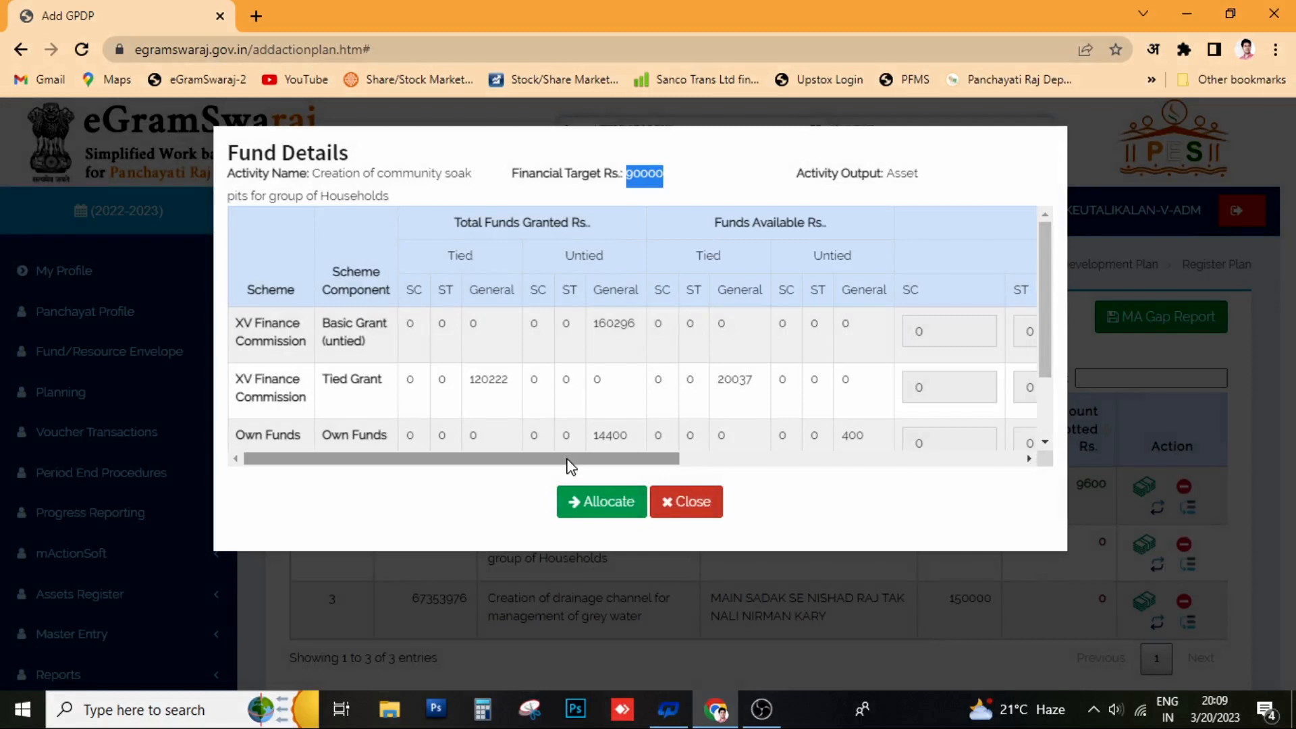
scroll(569, 466, down, 2)
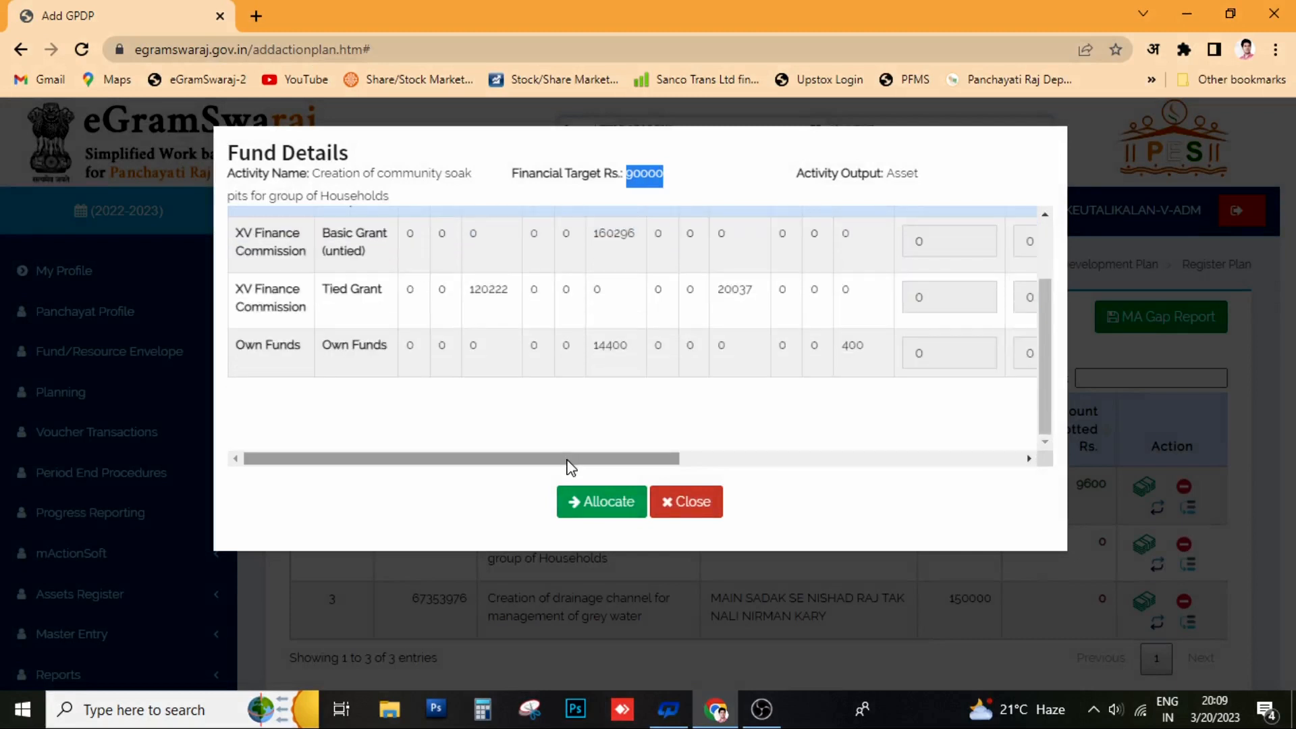
scroll(569, 466, up, 2)
drag(569, 463, 840, 486)
double_click(649, 387)
key(ctrl+v)
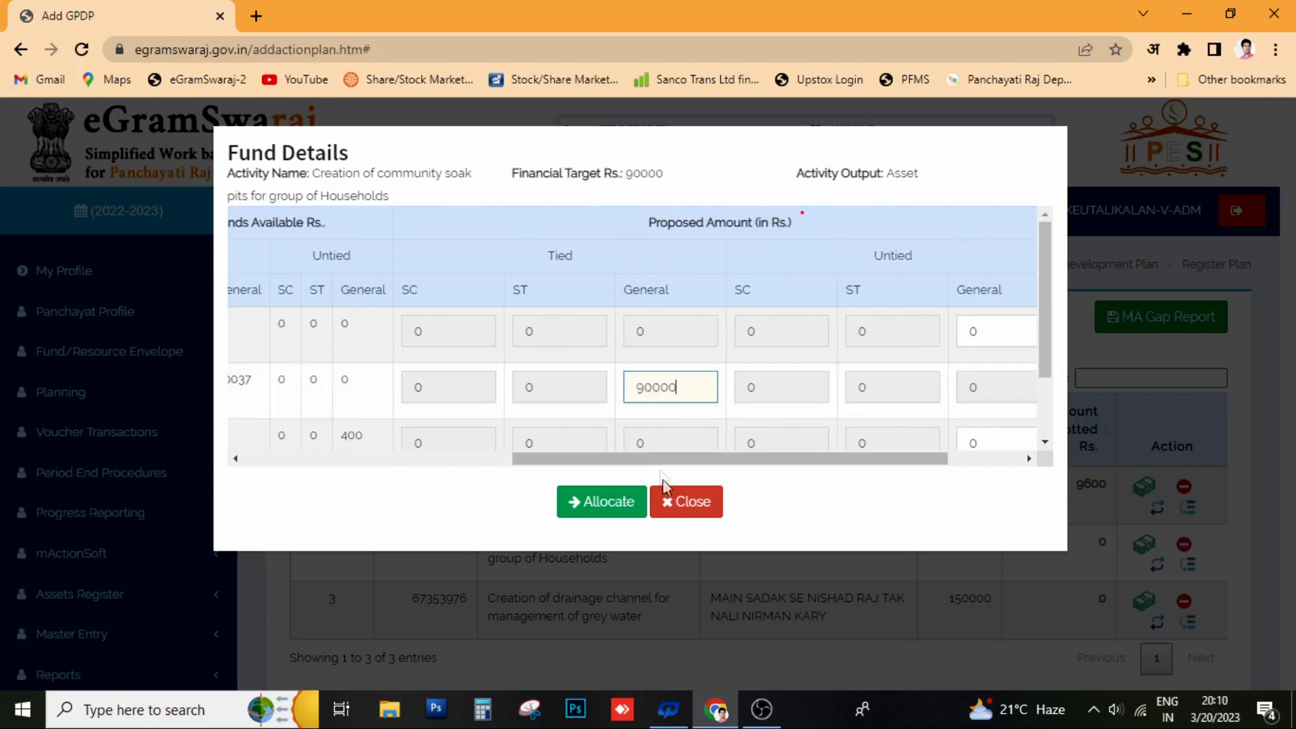
click(630, 508)
Allocate 150000 from the General share of the XV Finance Commission Tied Grant to the drainage channel activity
scroll(1107, 501, down, 3)
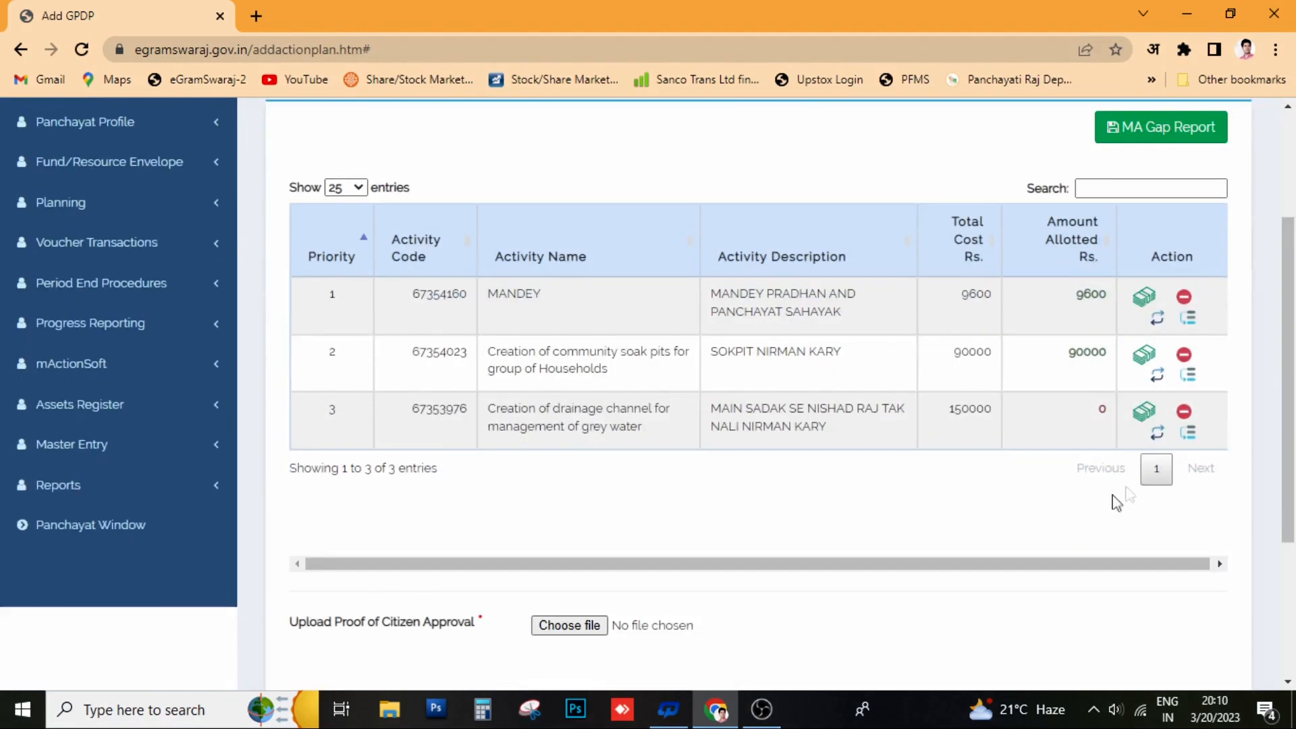
click(1147, 420)
double_click(659, 174)
right_click(661, 174)
click(690, 185)
drag(625, 462, 814, 426)
double_click(769, 387)
key(ctrl+v)
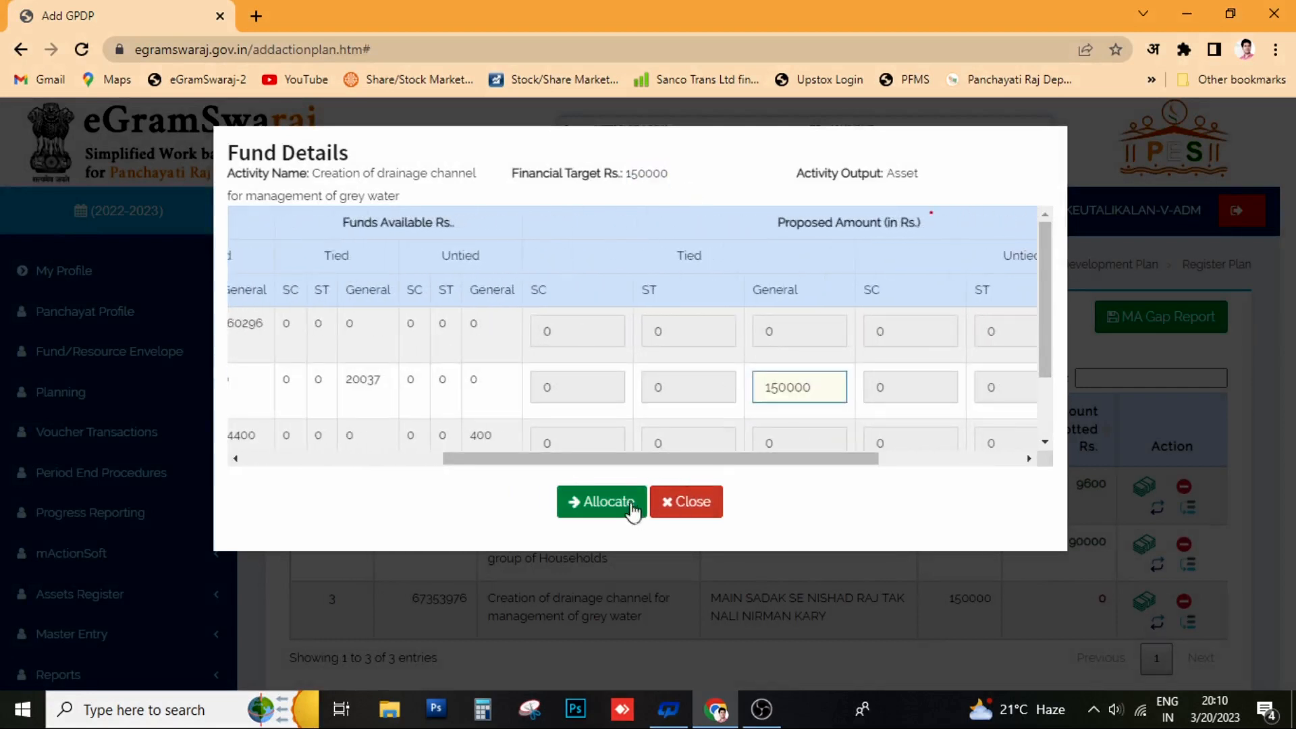
click(574, 501)
Attach esteemate.pdf as the proof of citizen approval and try to forward the plan for approval
scroll(885, 523, down, 5)
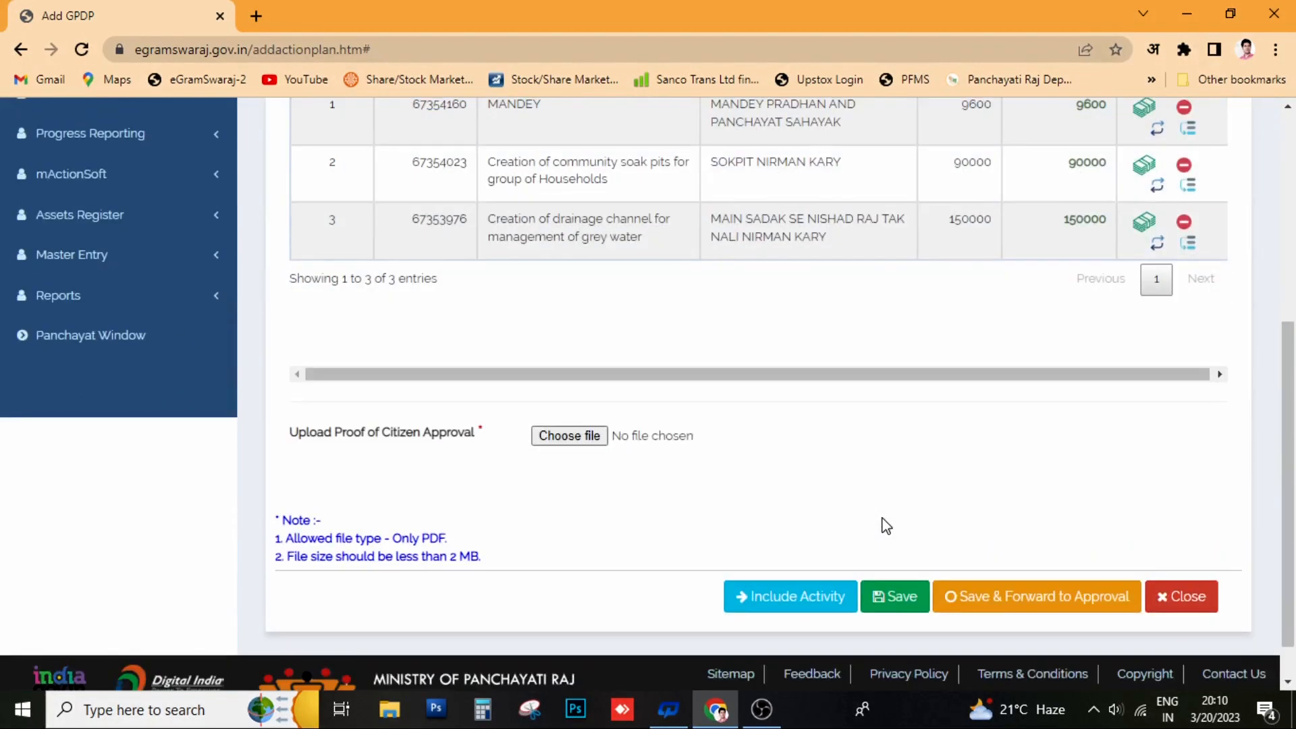
click(594, 440)
double_click(349, 276)
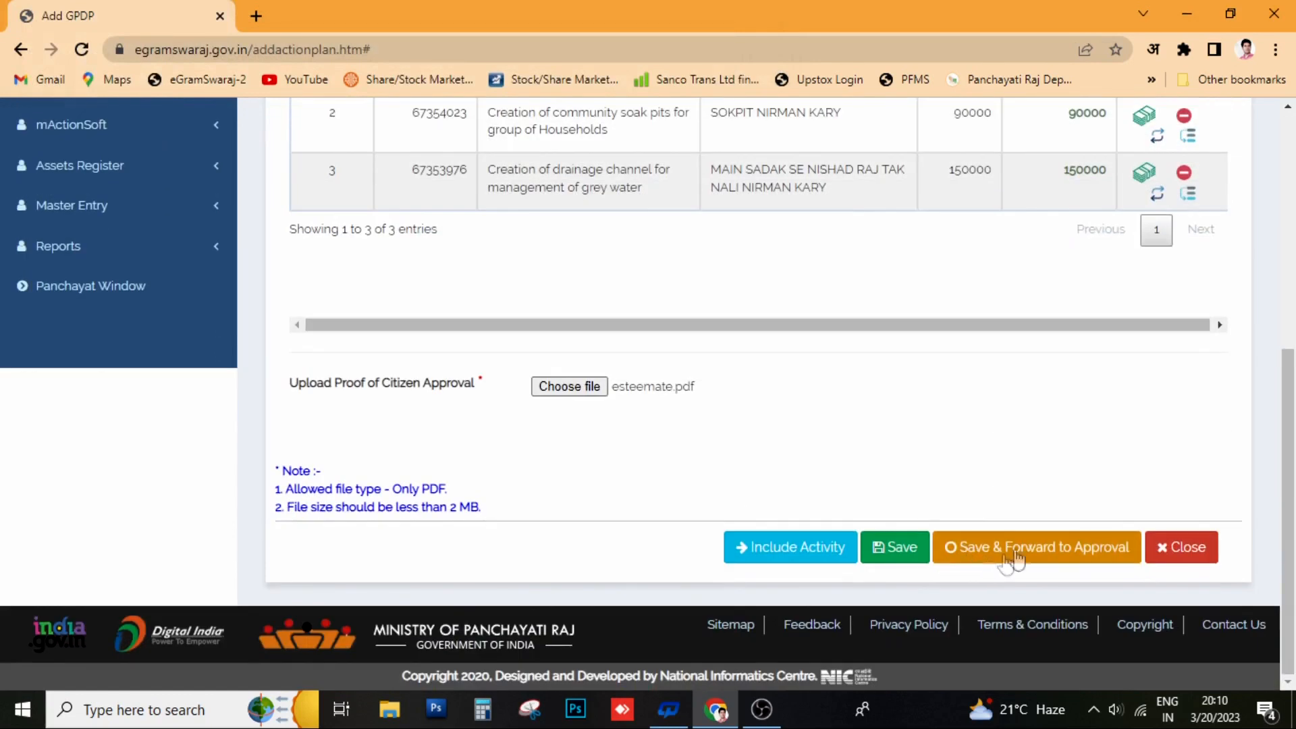
click(1014, 556)
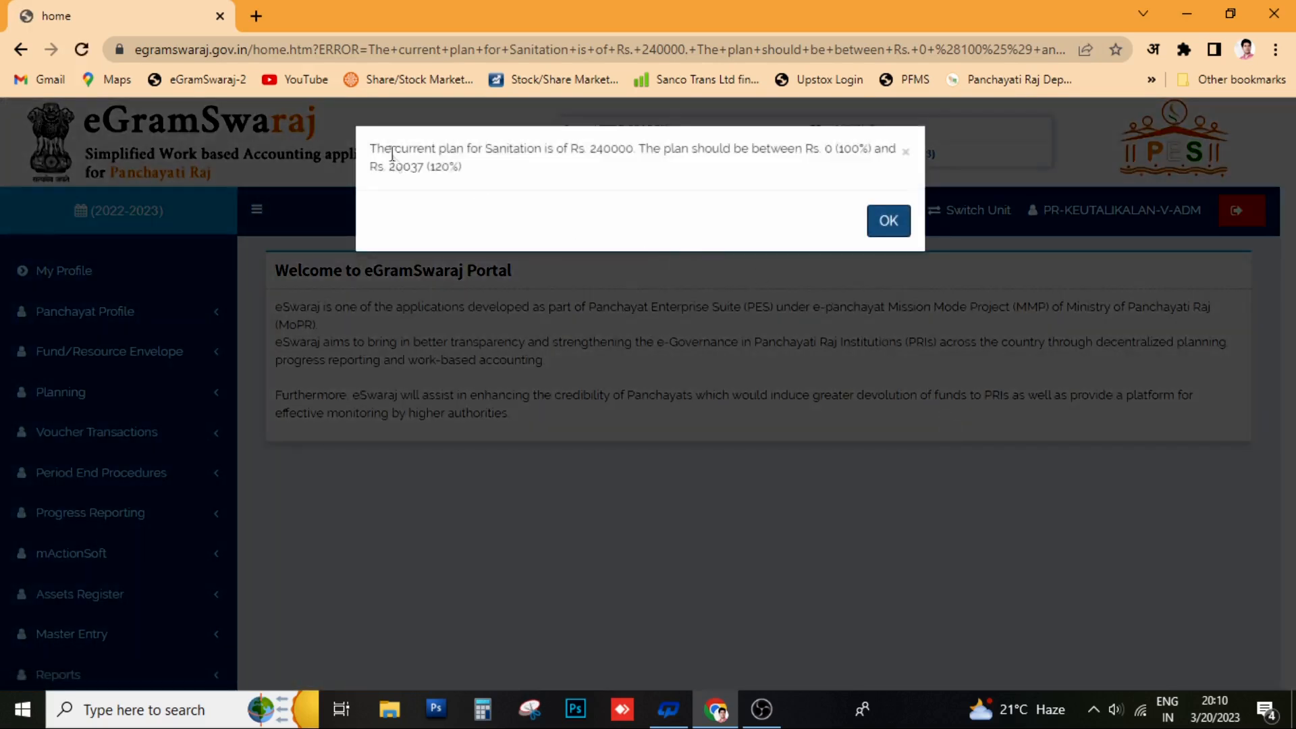
Examine the permitted range for the Sanitation plan amount, copy its upper limit and dismiss the message
drag(377, 150, 872, 168)
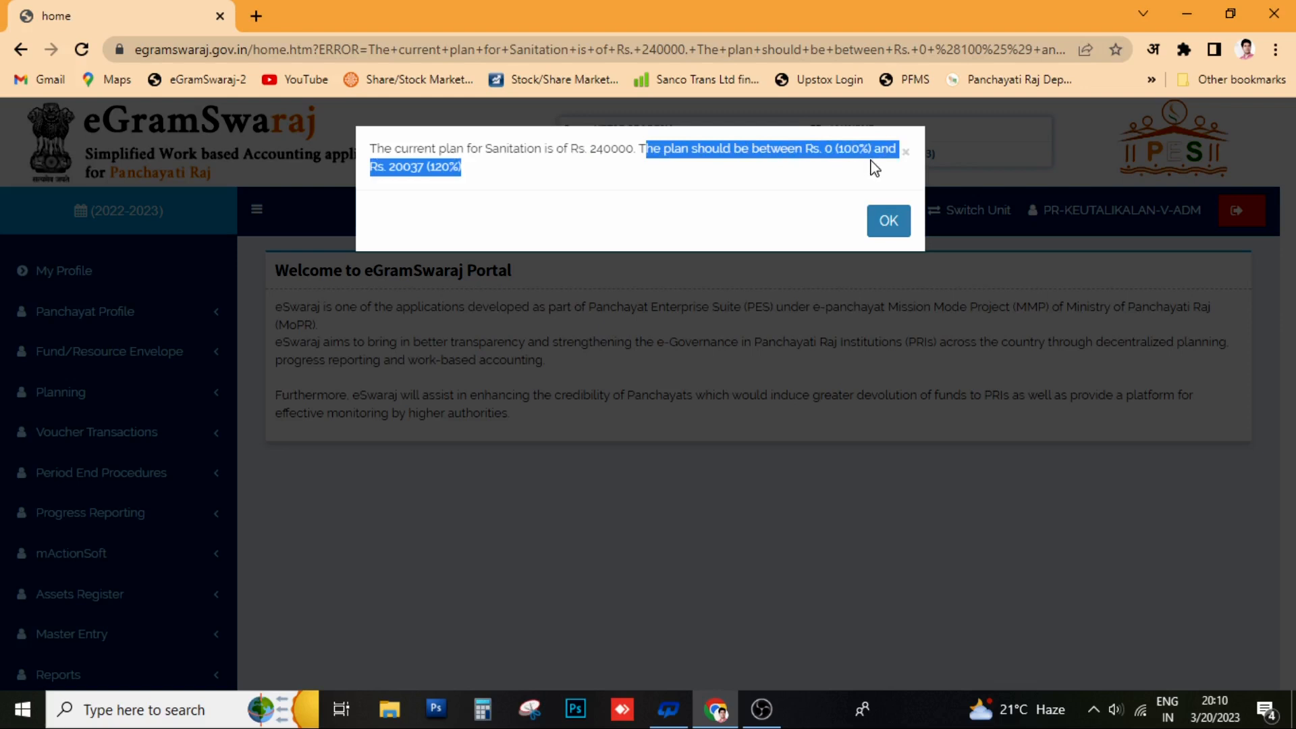
drag(592, 152, 617, 155)
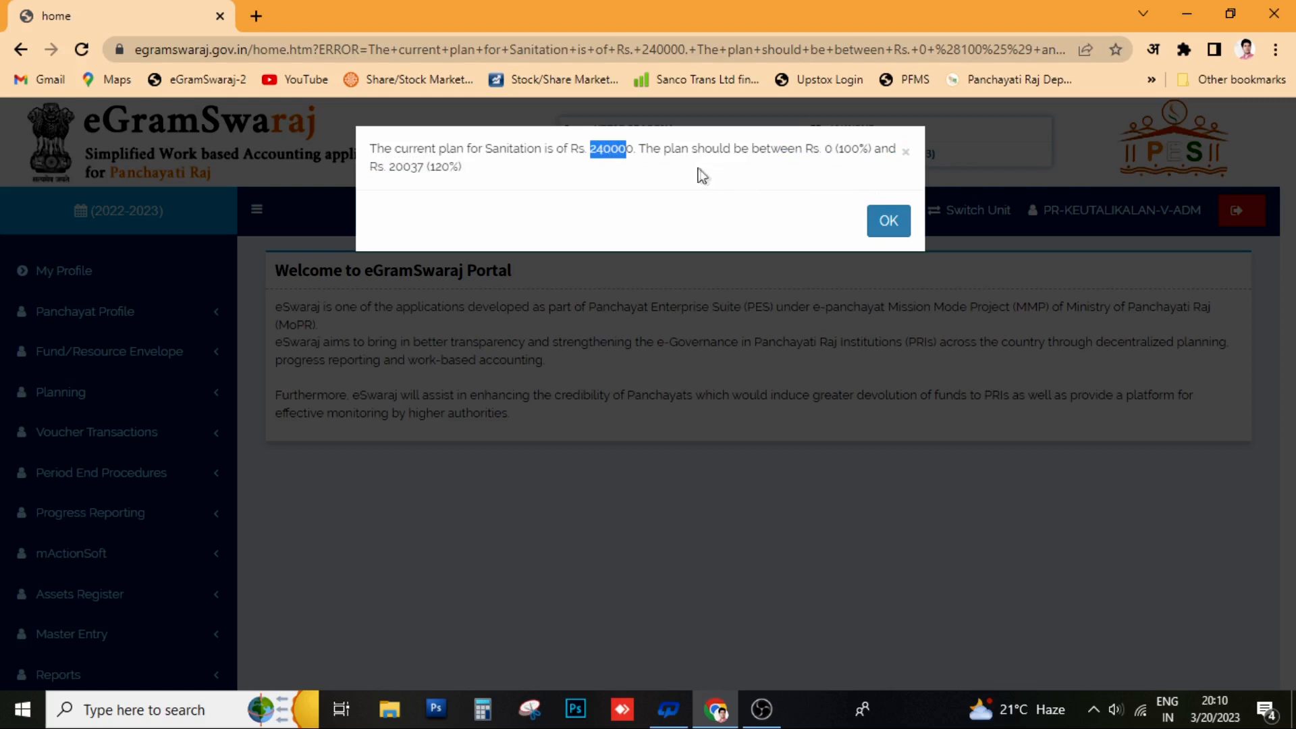
drag(690, 152, 879, 152)
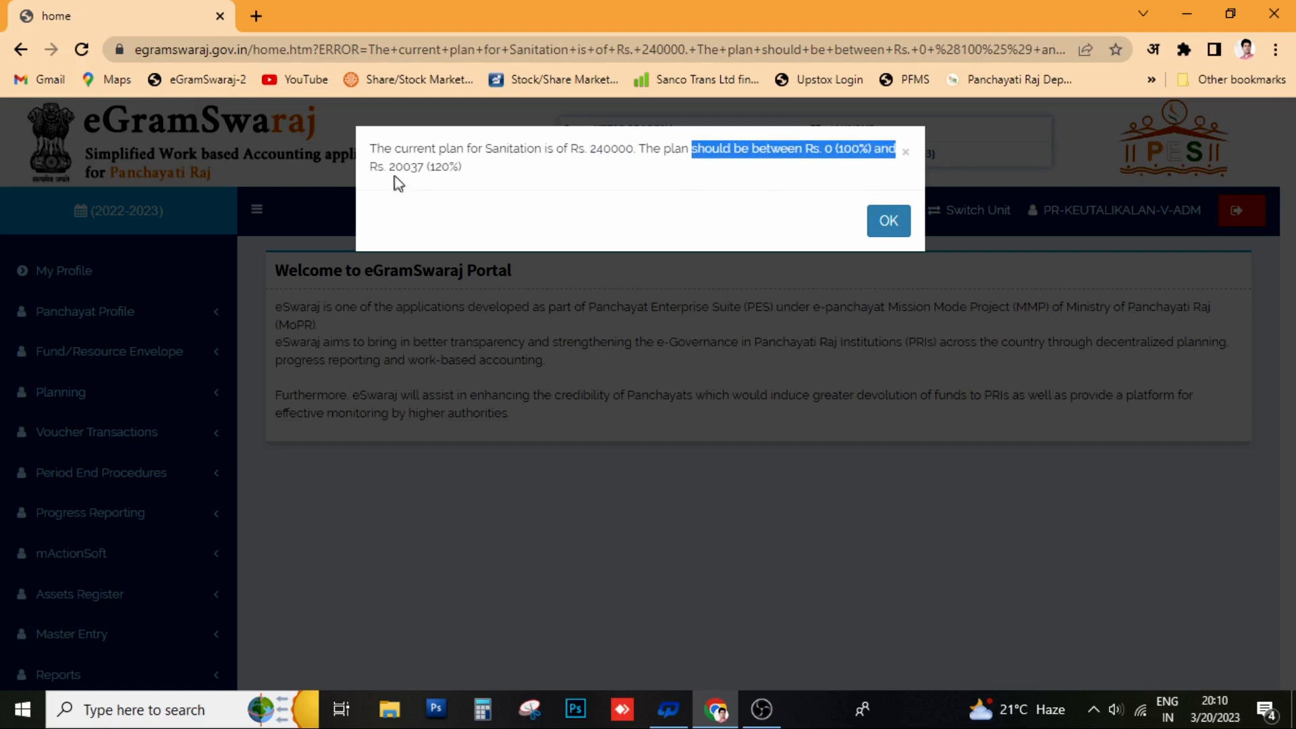
drag(391, 167, 403, 167)
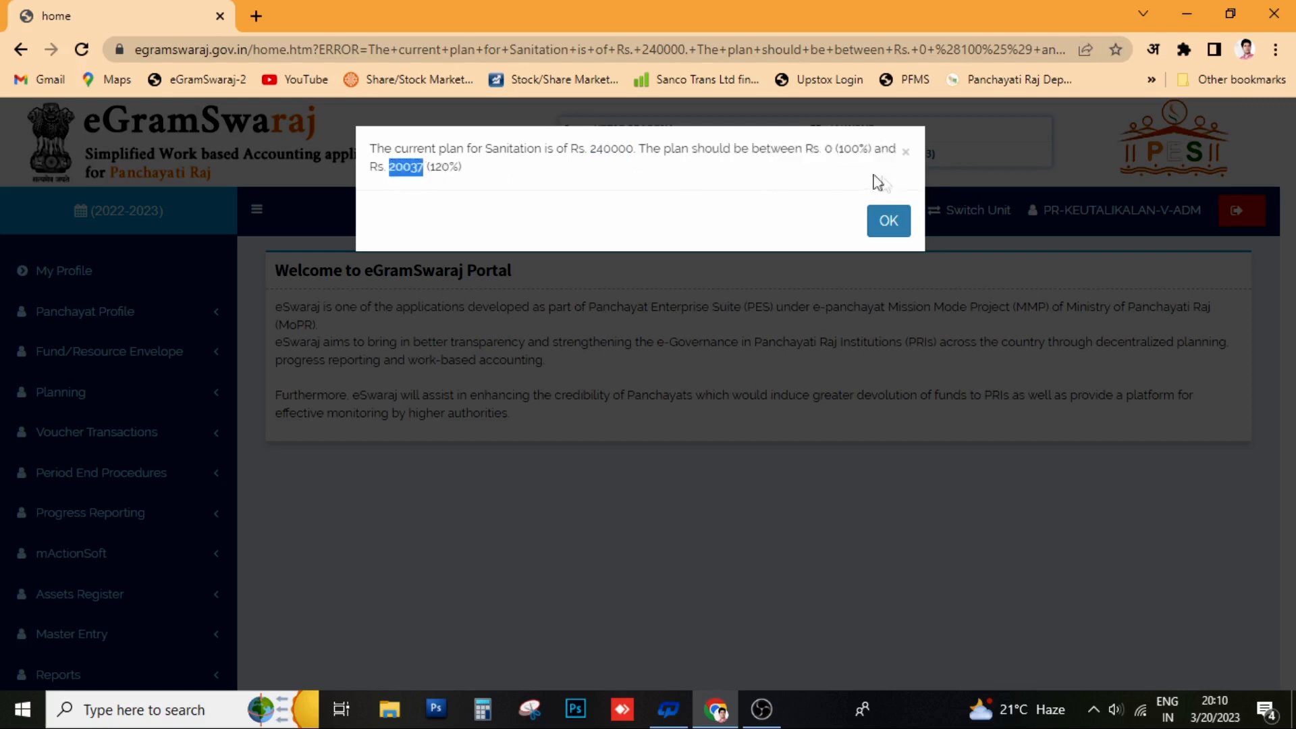
double_click(828, 149)
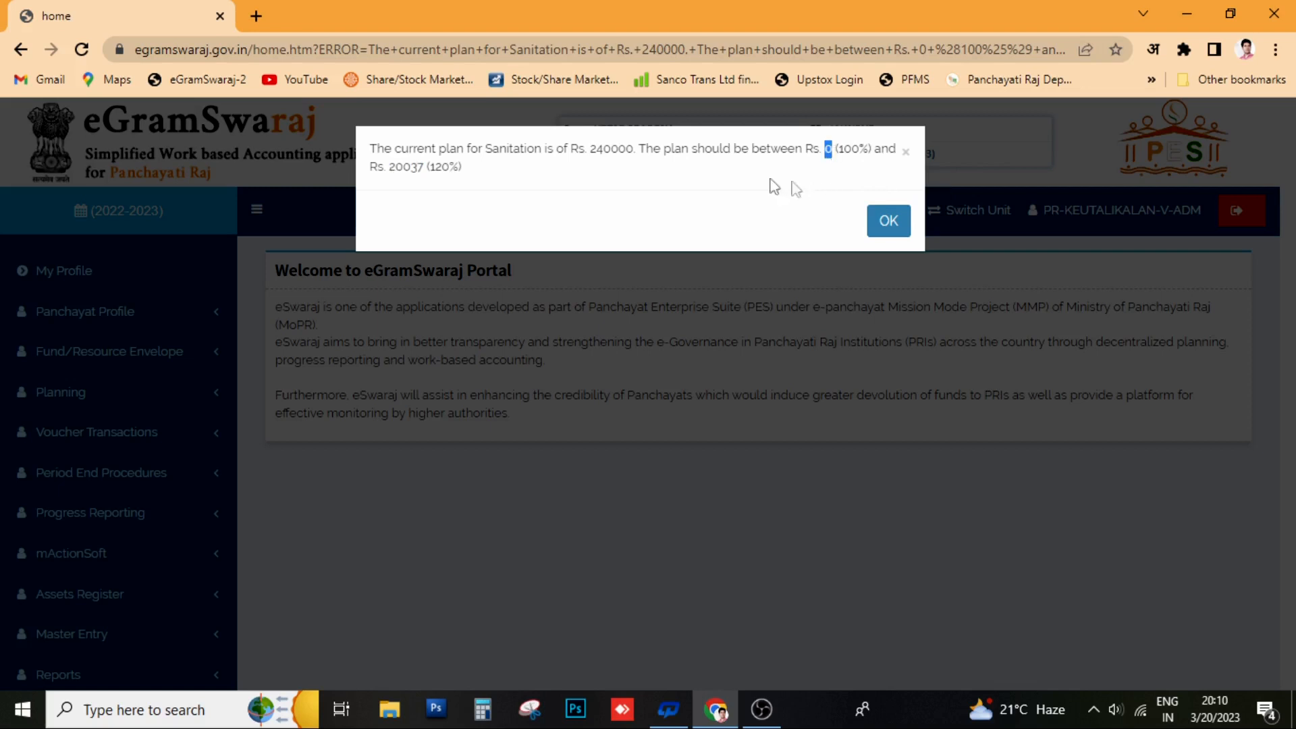
right_click(416, 171)
click(446, 186)
click(888, 221)
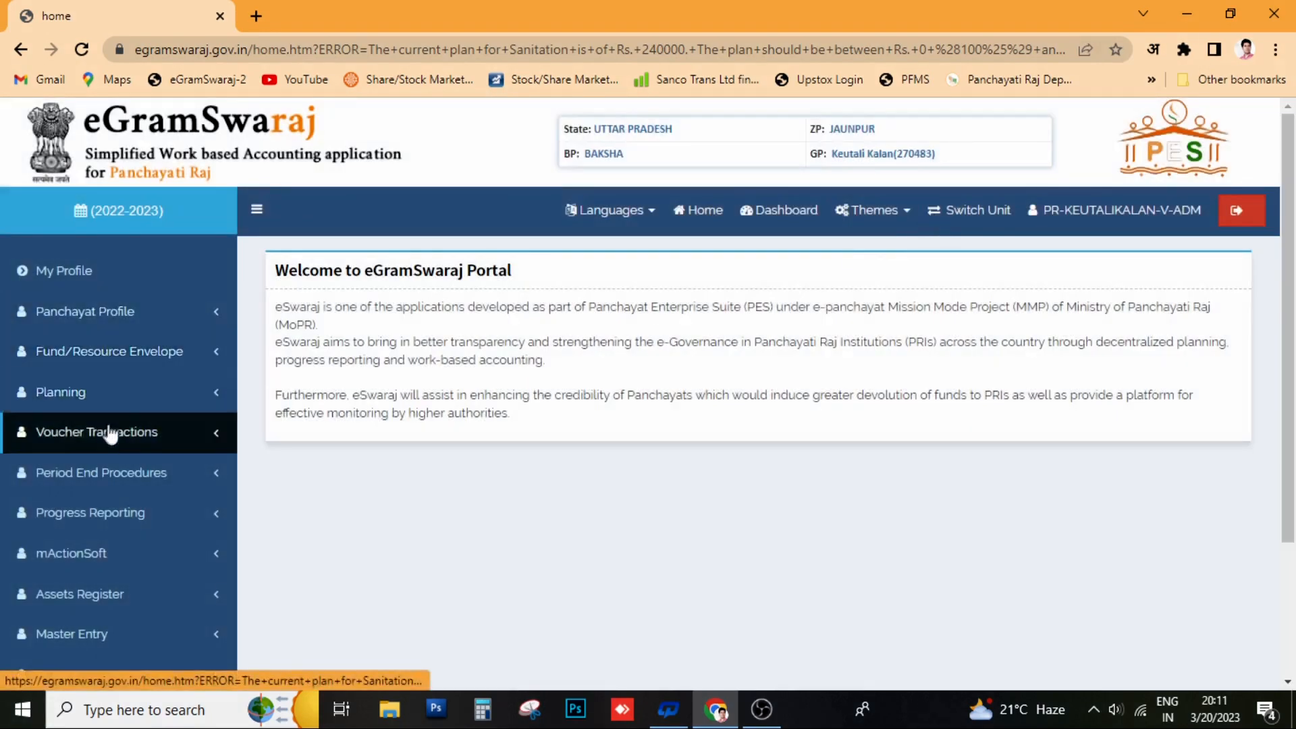
Revise the community soak pits activity in the plan, setting its estimated total cost to 10000, and forward it
click(74, 393)
scroll(67, 459, down, 2)
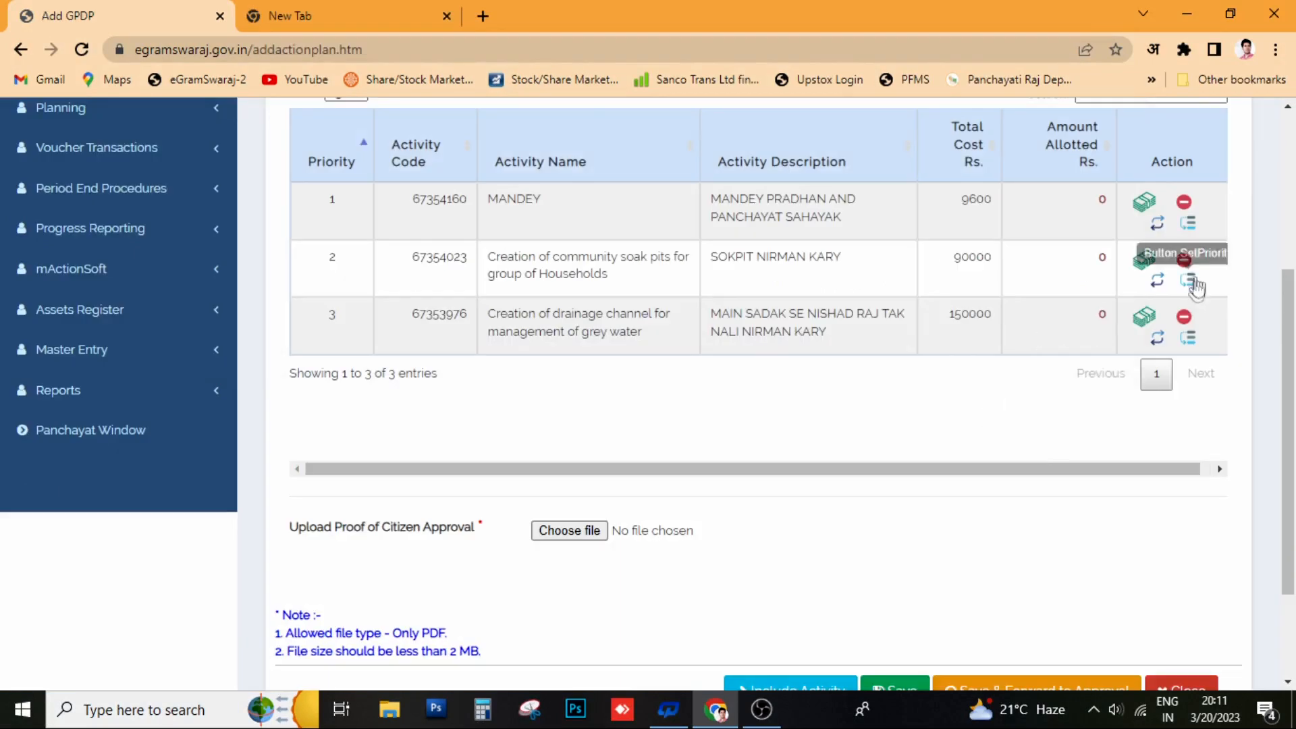
click(1184, 262)
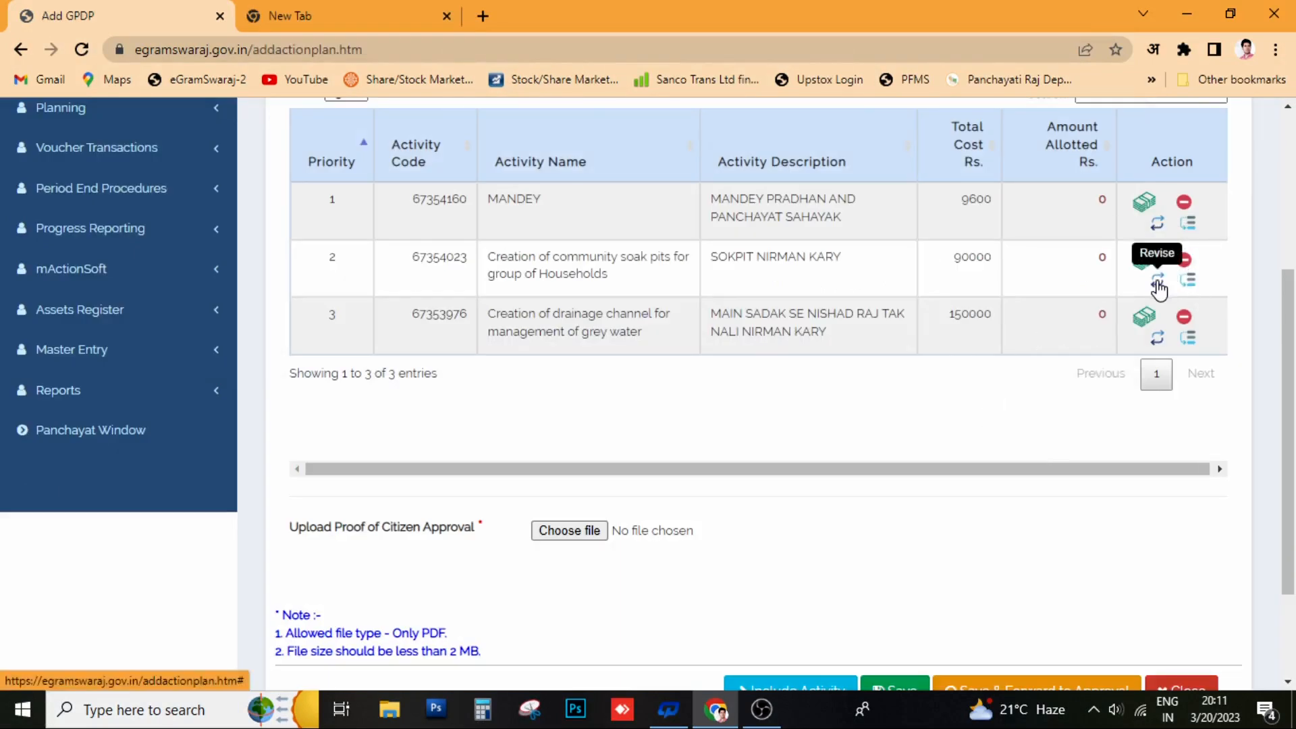
key(Return)
click(1158, 281)
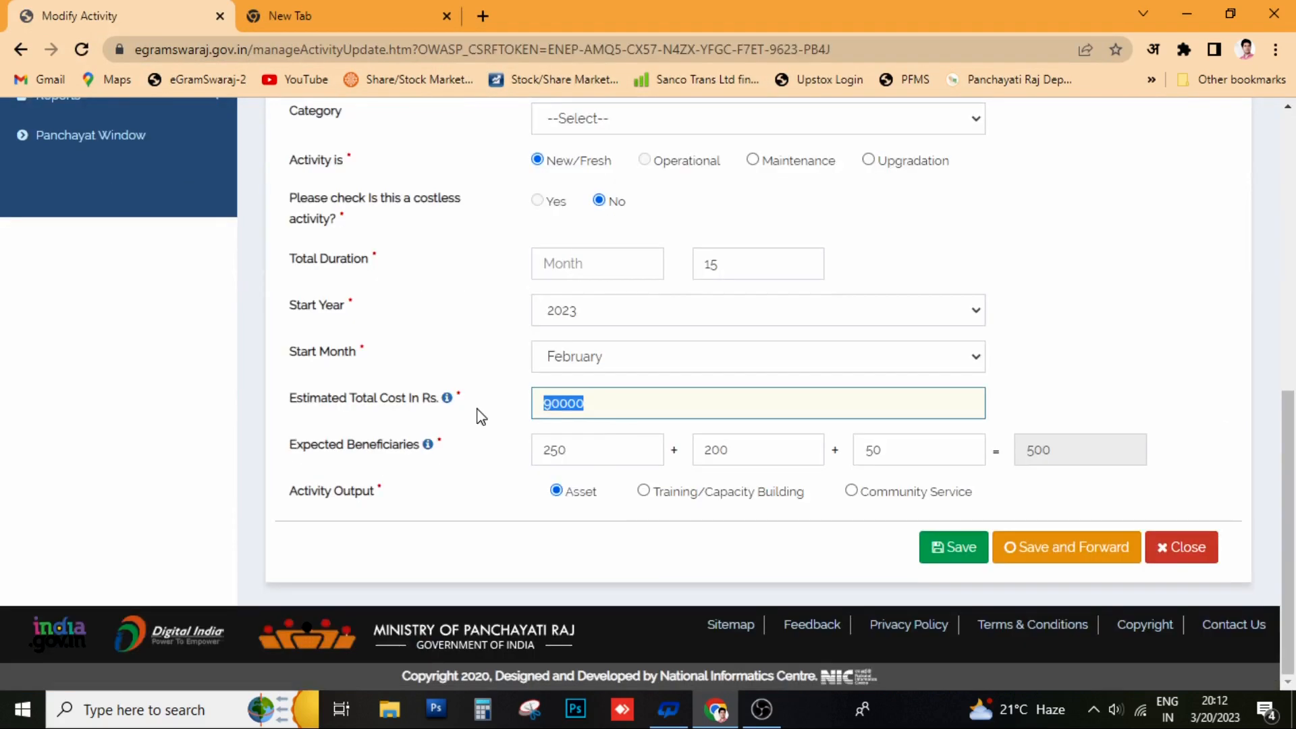
text(100)
click(1067, 547)
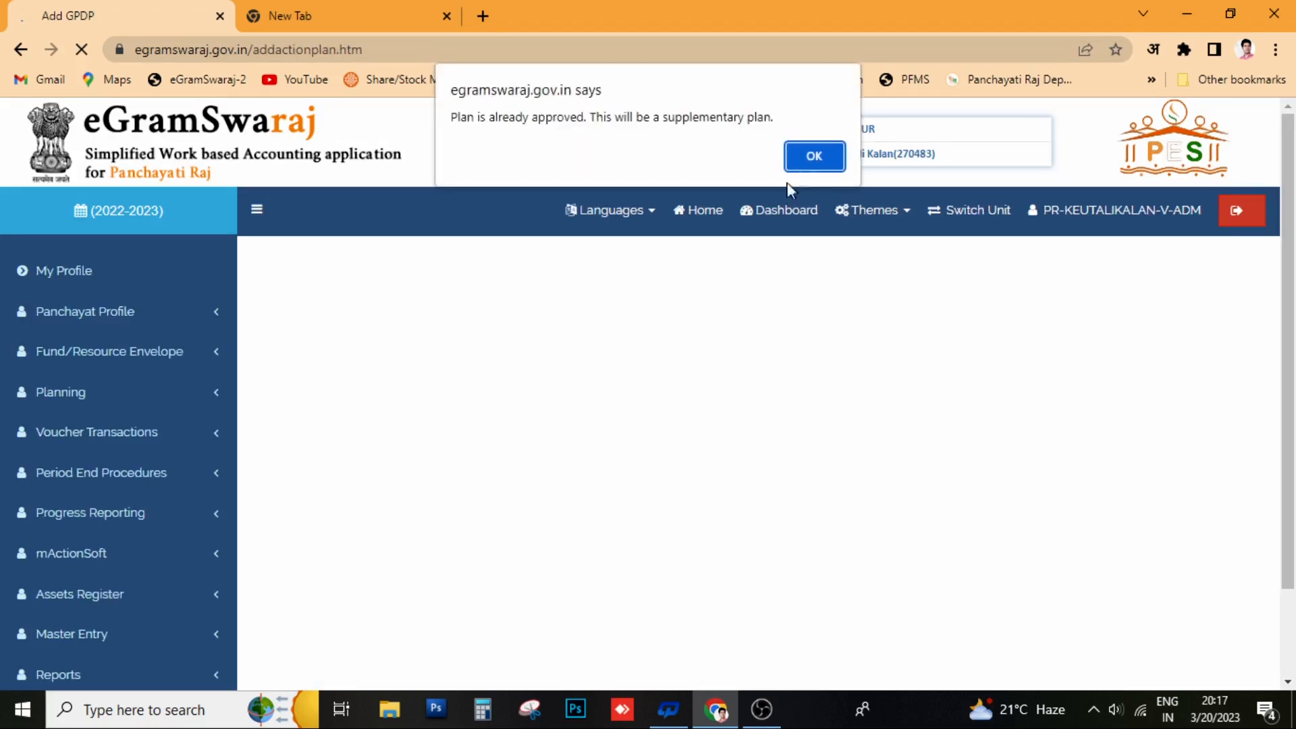
Continue with the supplementary plan and allocate 9600 from Own Funds to the MANDEY activity
key(Return)
scroll(1119, 455, down, 3)
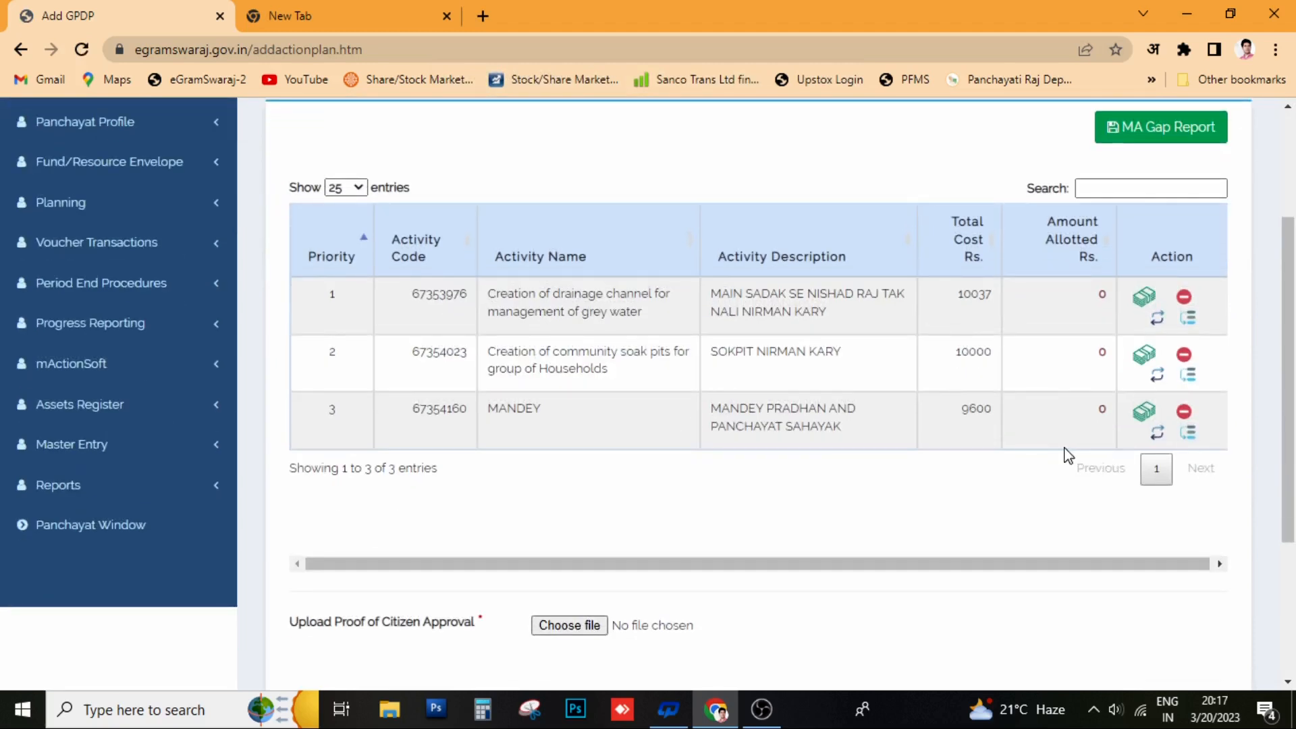
click(1144, 412)
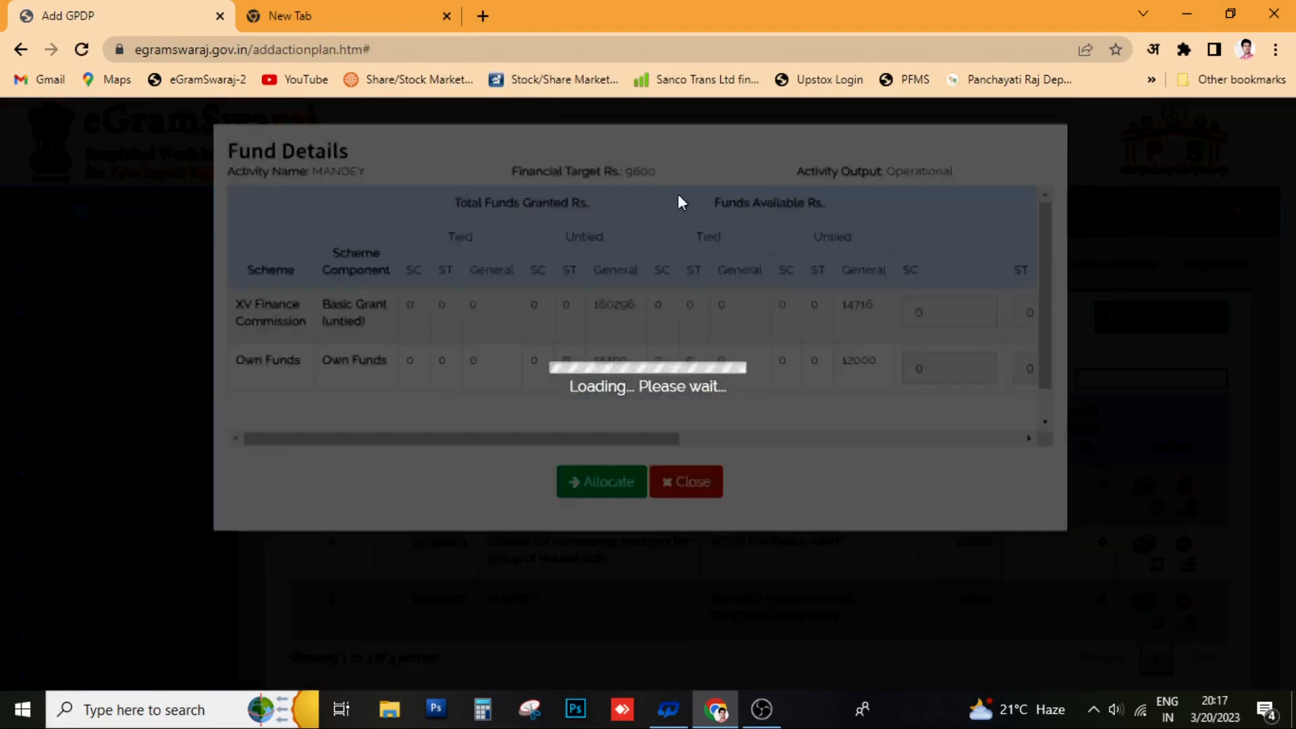
double_click(639, 174)
right_click(639, 177)
click(631, 440)
drag(631, 439, 915, 437)
click(834, 375)
key(ctrl+v)
click(601, 483)
Allocate 10000 from the XV Finance Commission Tied Grant, General share, to the community soak pits activity
click(1144, 544)
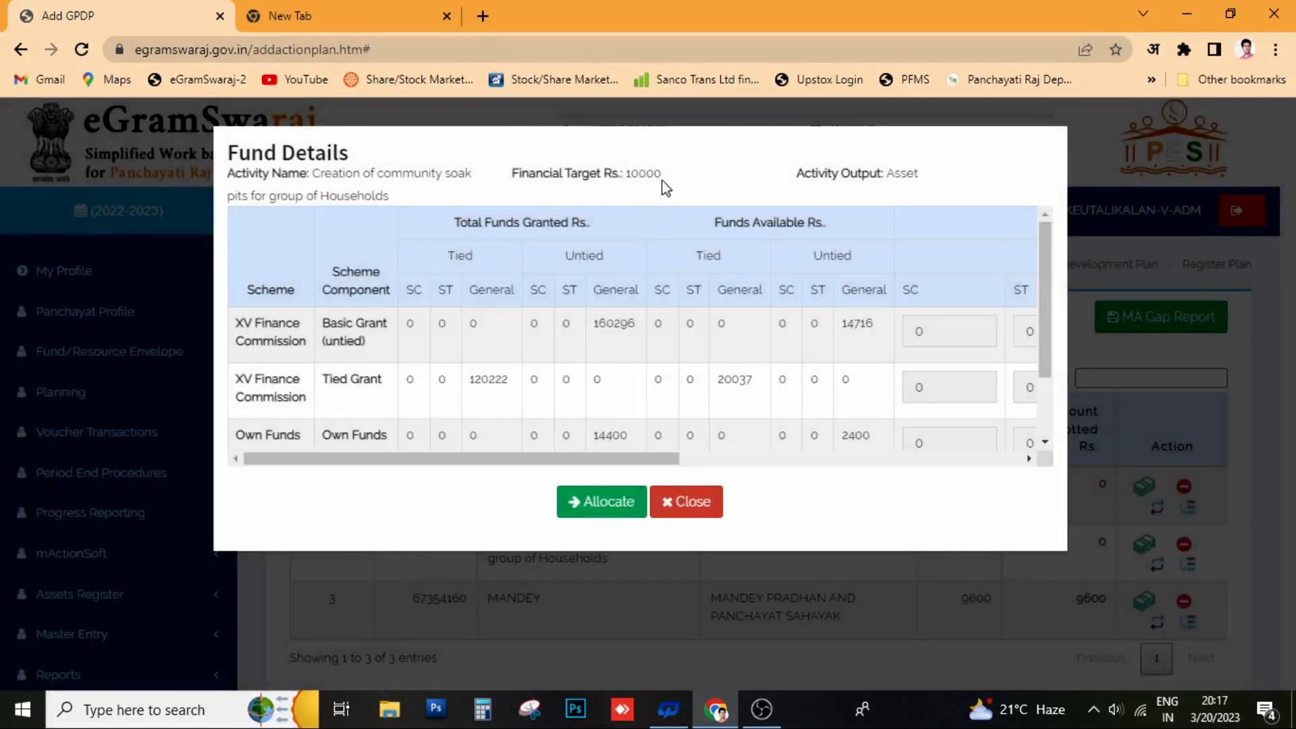
right_click(665, 188)
double_click(658, 174)
right_click(670, 184)
click(686, 194)
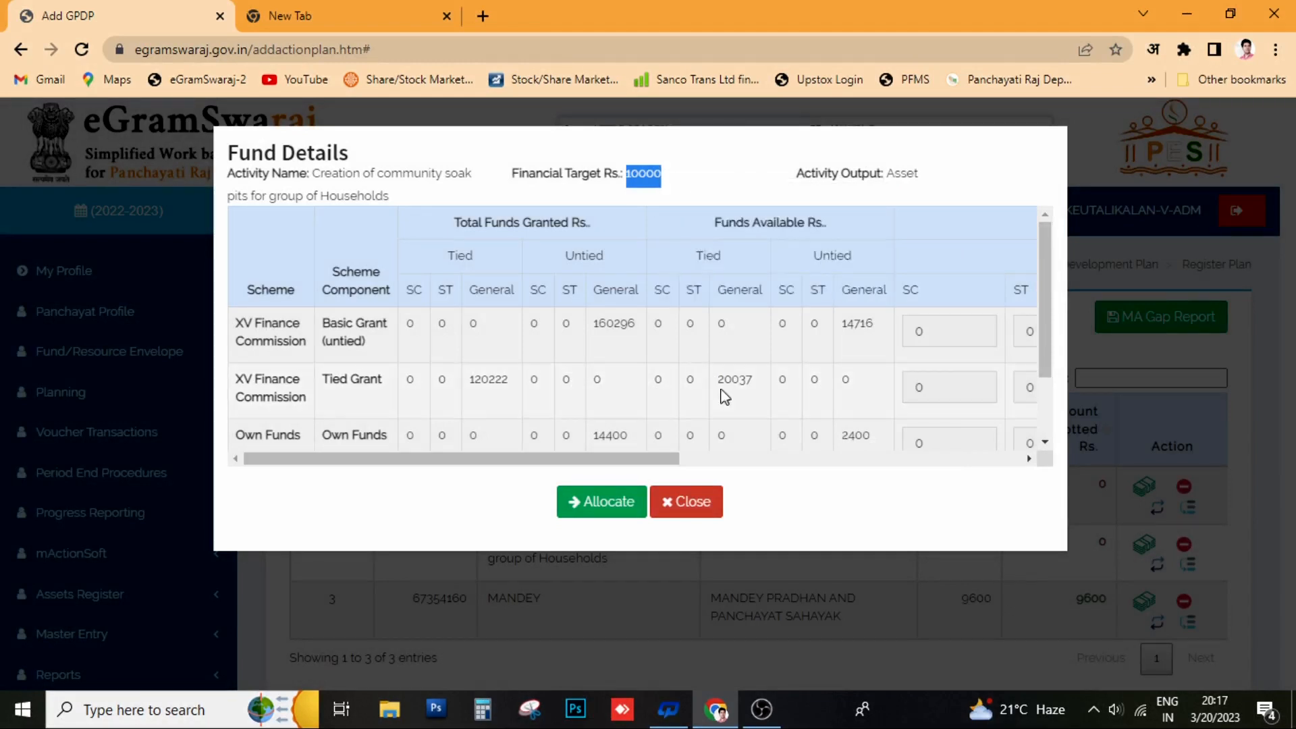
drag(578, 462, 836, 492)
double_click(686, 386)
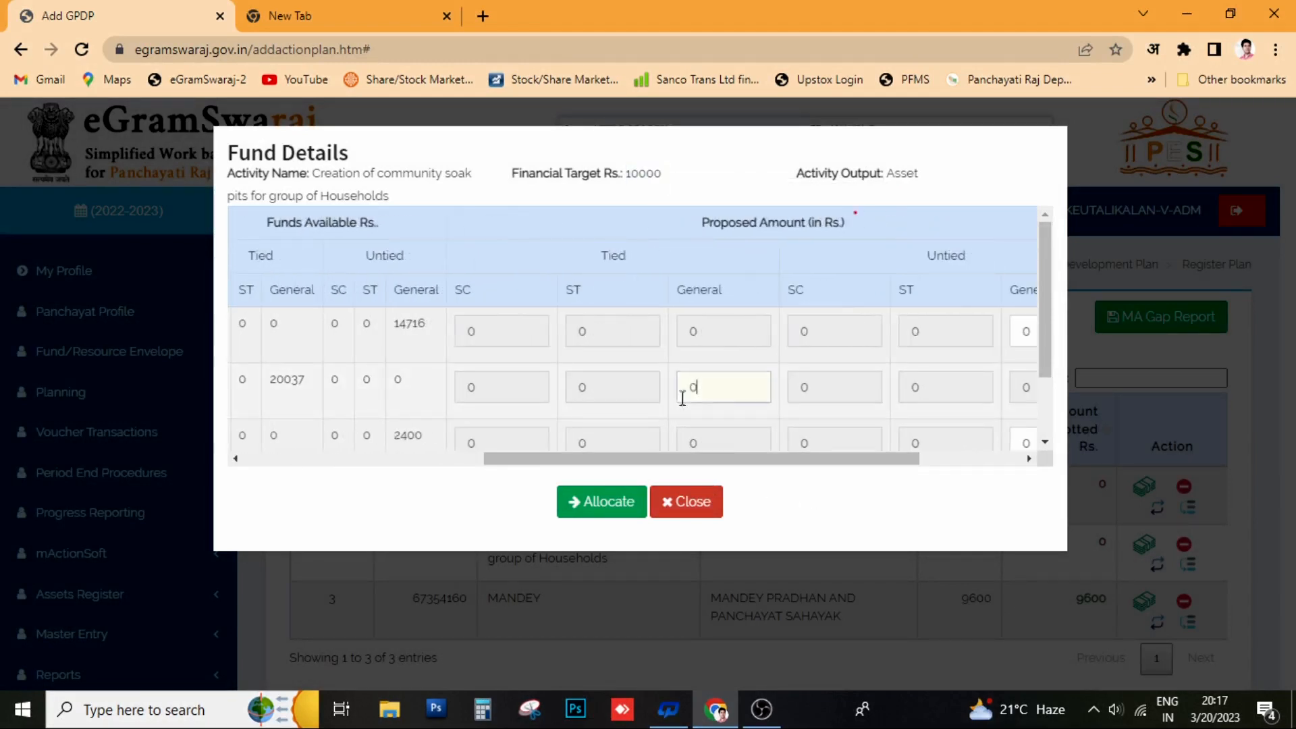
key(ctrl+v)
click(603, 502)
Allocate 10037 from the XV Finance Commission Tied Grant, General share, to the drainage channel activity
click(1146, 486)
double_click(642, 175)
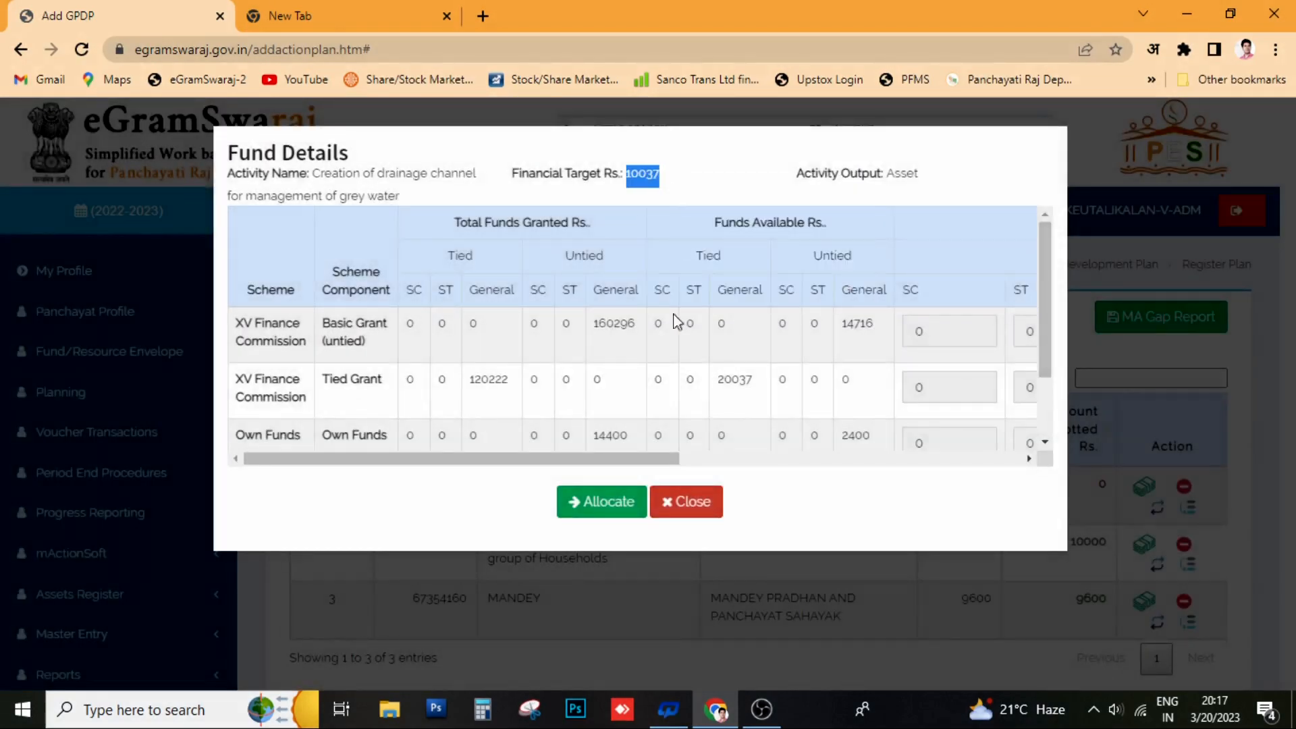
drag(628, 461, 817, 476)
double_click(840, 387)
key(ctrl+v)
click(600, 502)
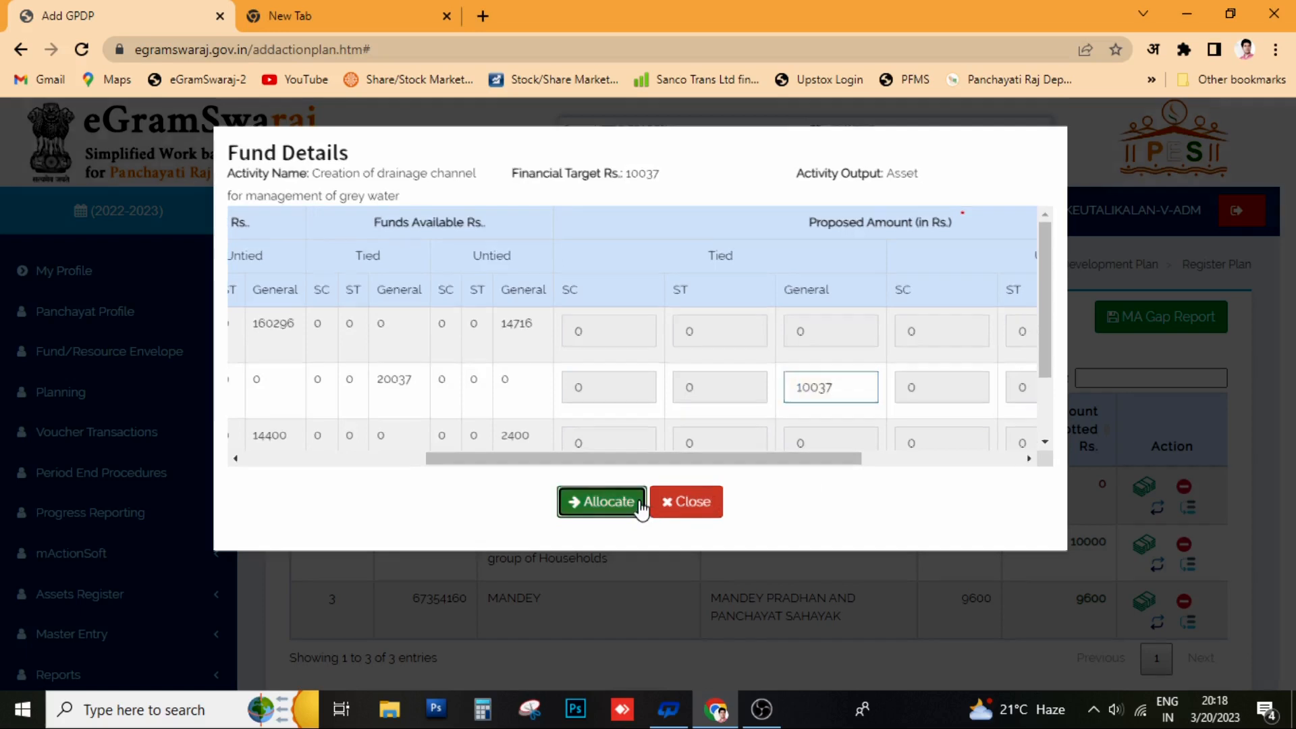
Attach esteemate.pdf as the supplementary plan's proof of citizen approval
scroll(906, 498, down, 6)
click(592, 386)
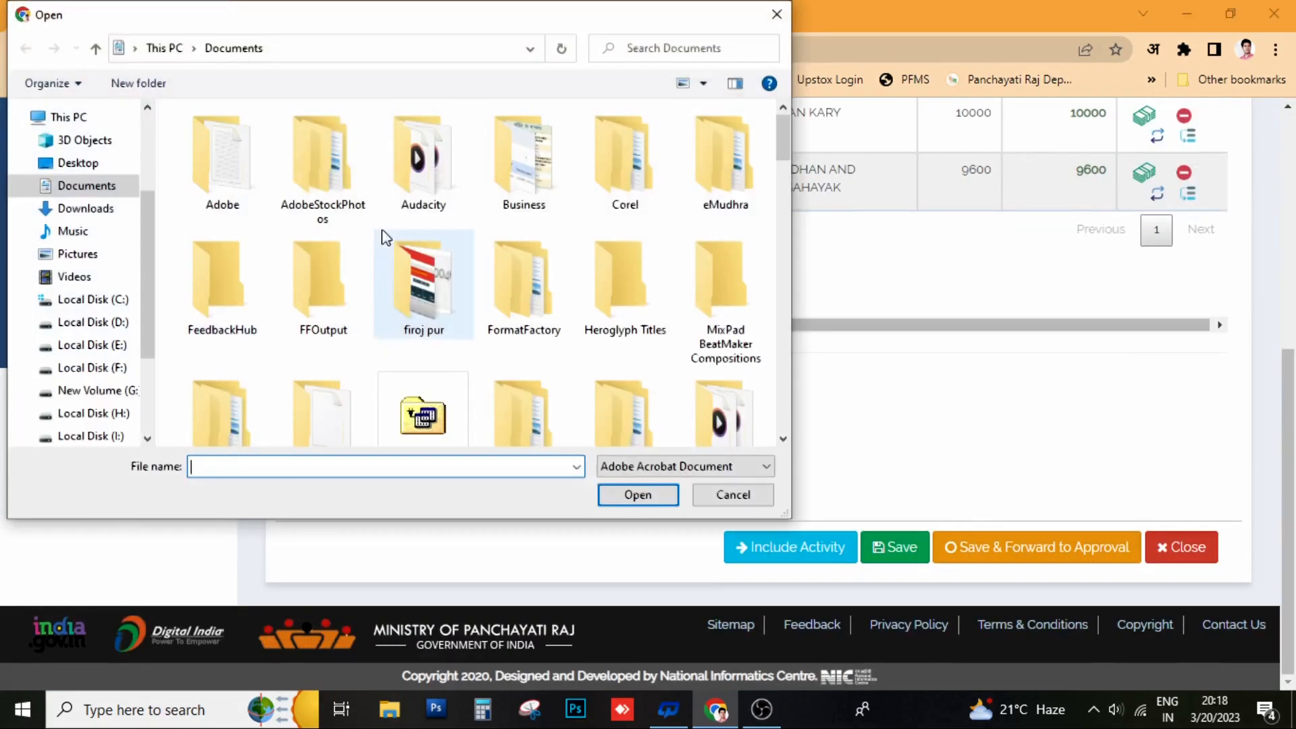
scroll(350, 162, down, 5)
click(352, 198)
double_click(352, 199)
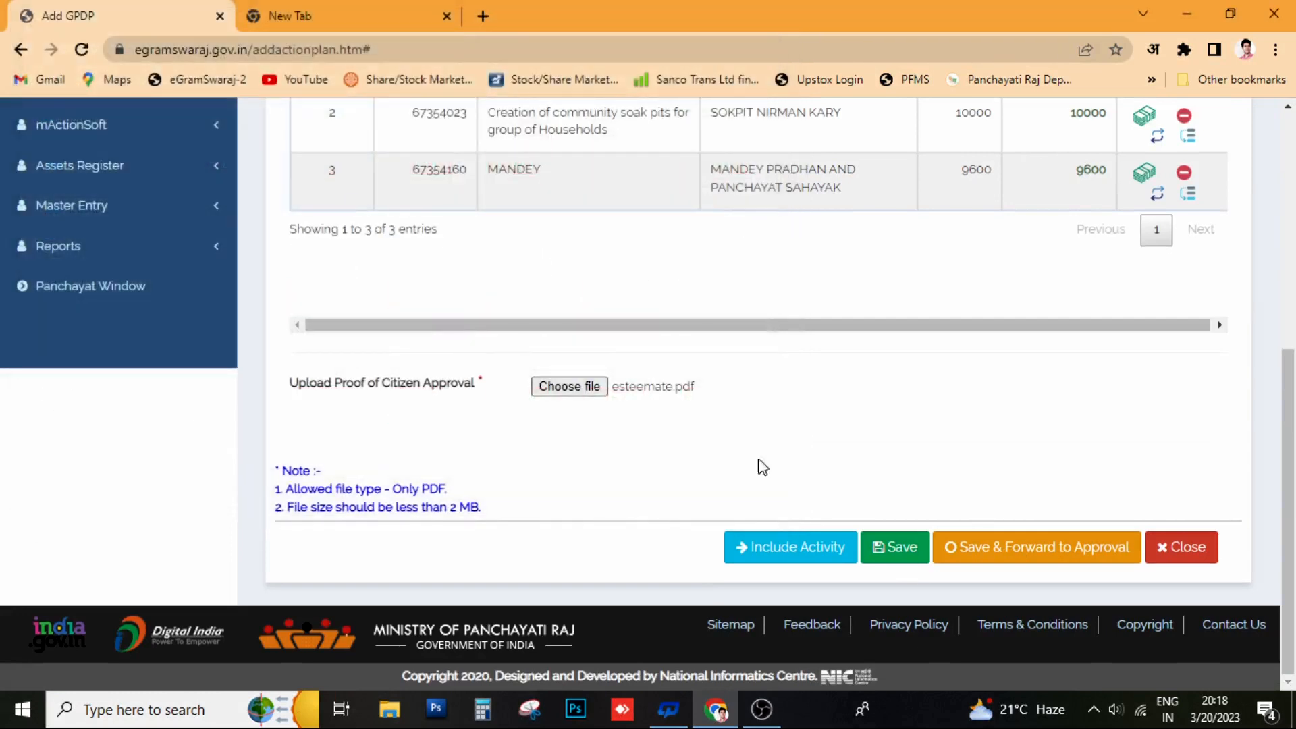
Save the supplementary plan and forward it for approval
click(1035, 552)
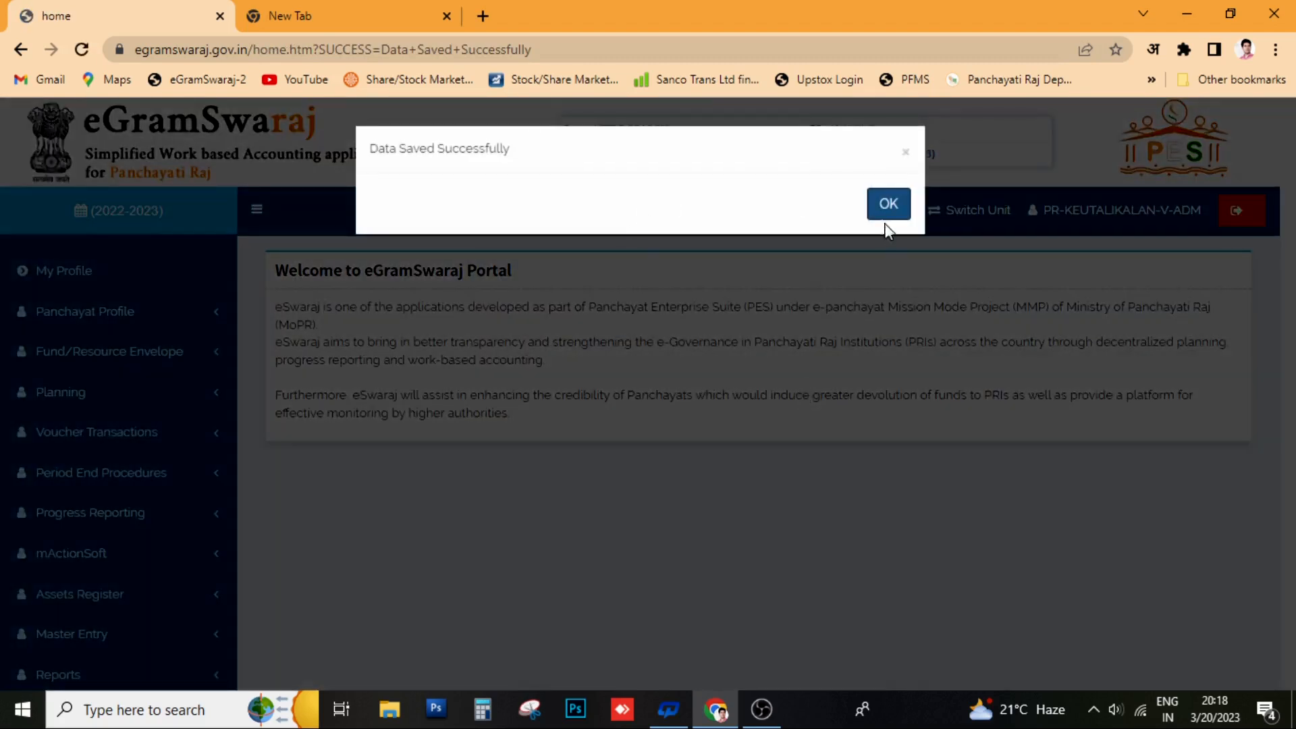
click(888, 213)
click(145, 401)
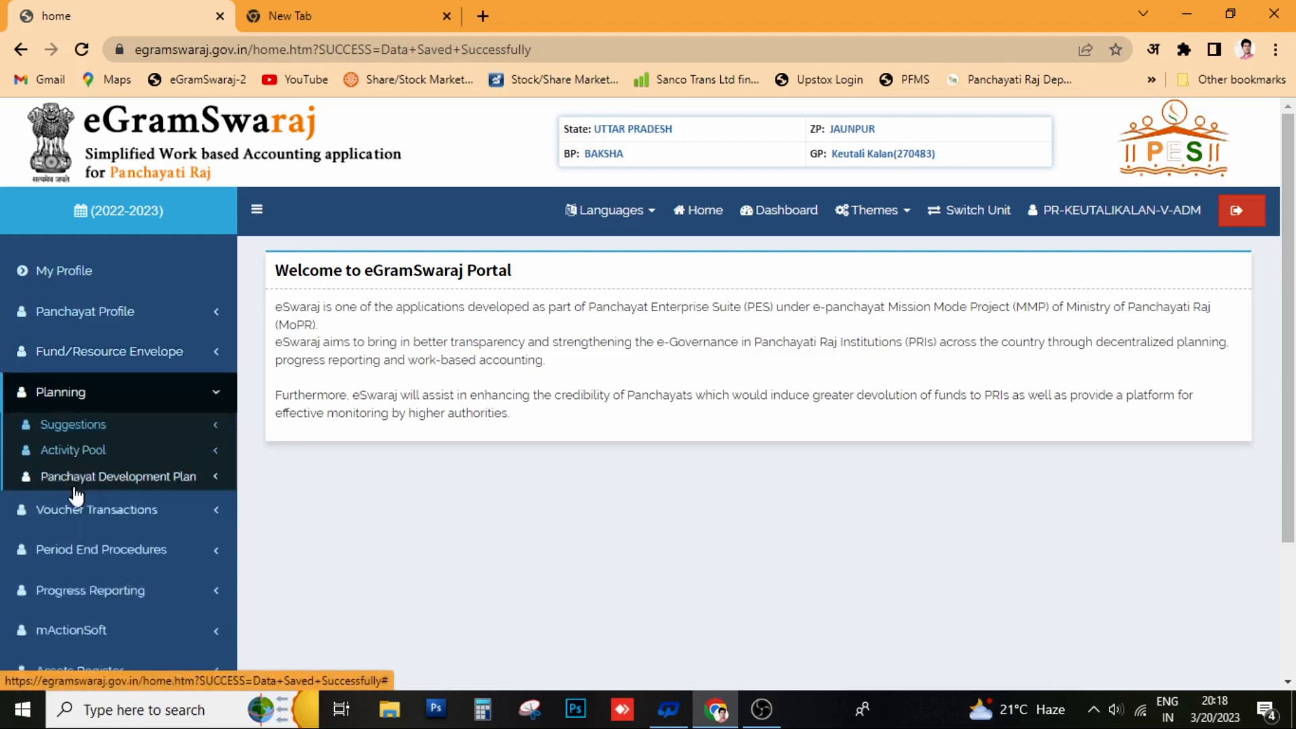
click(94, 478)
scroll(93, 570, down, 1)
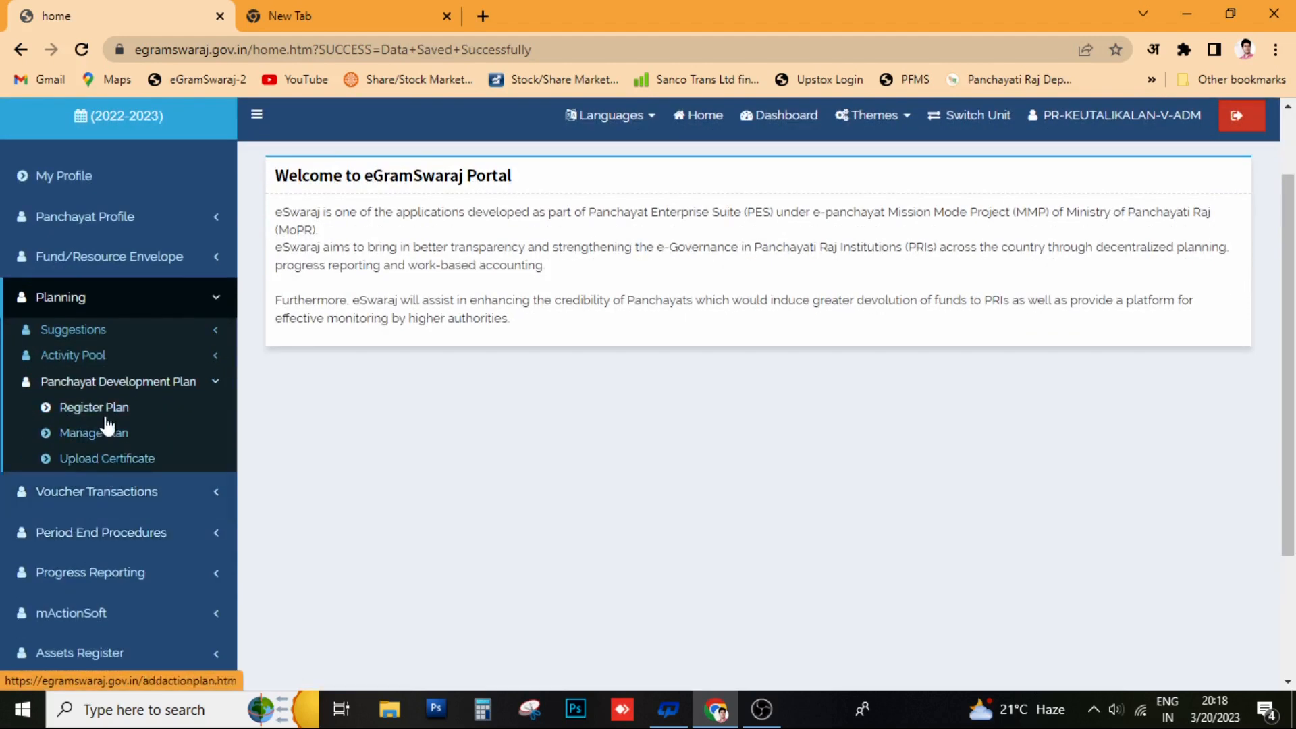
click(134, 460)
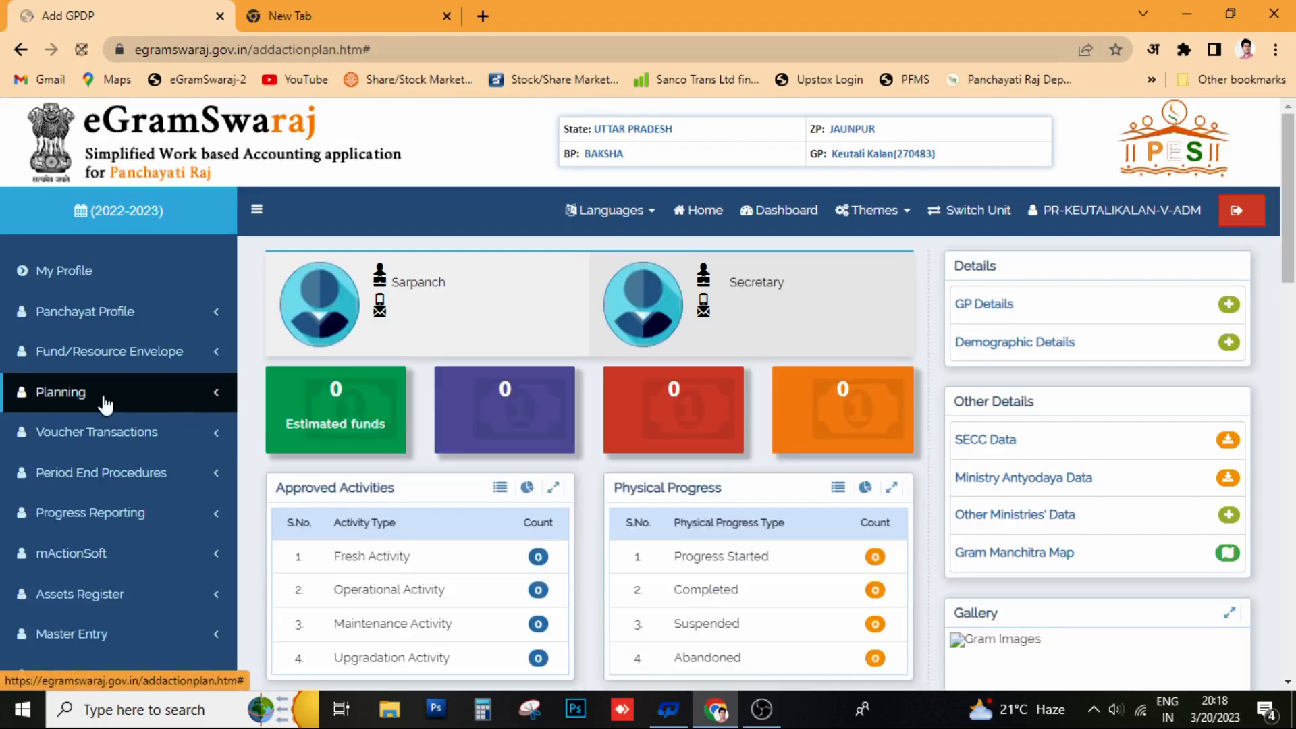
Open plan management and list the plans with the status Plan Pending for Approval
click(105, 403)
click(135, 477)
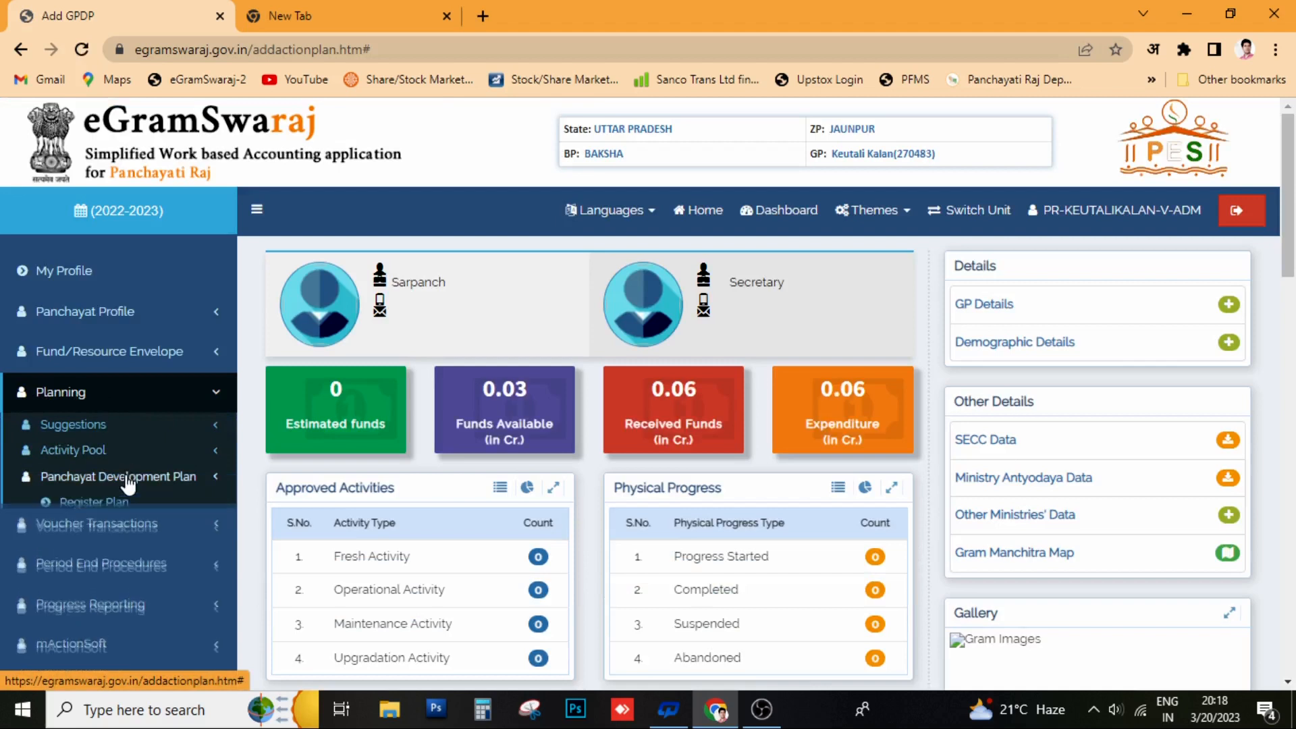
click(101, 528)
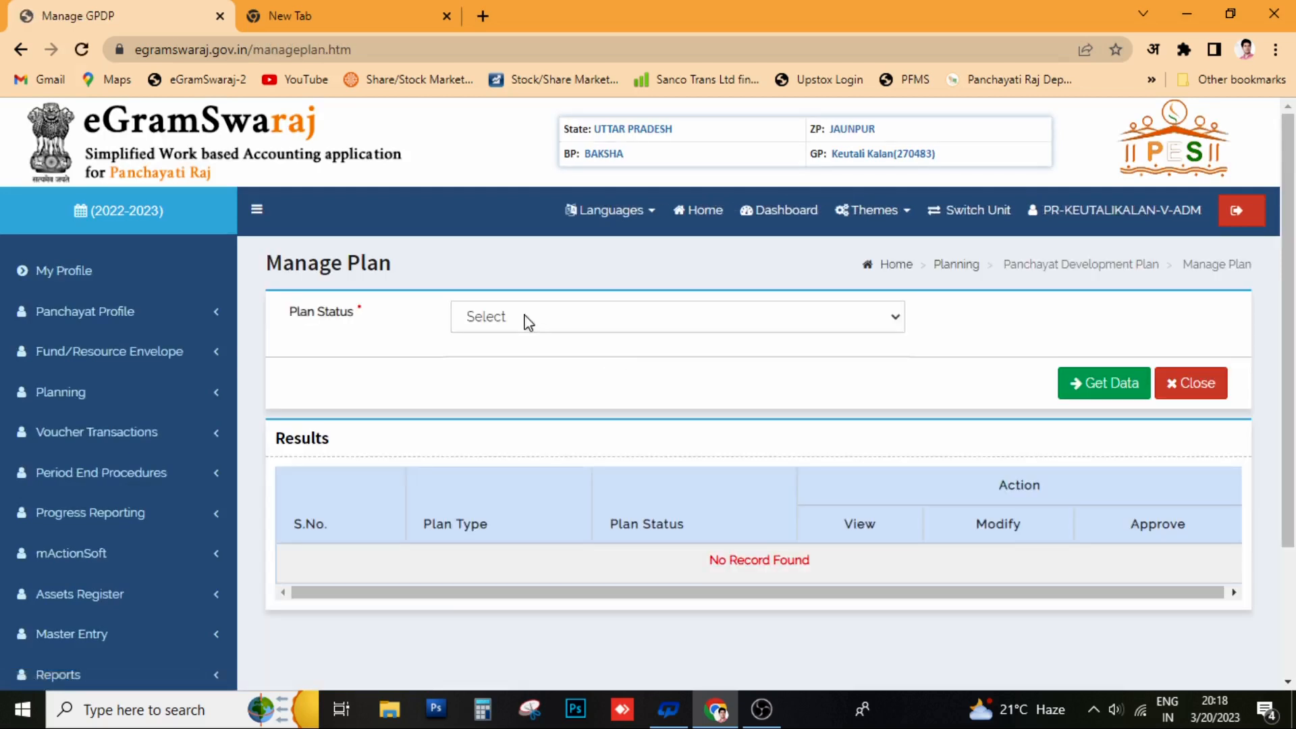
click(524, 319)
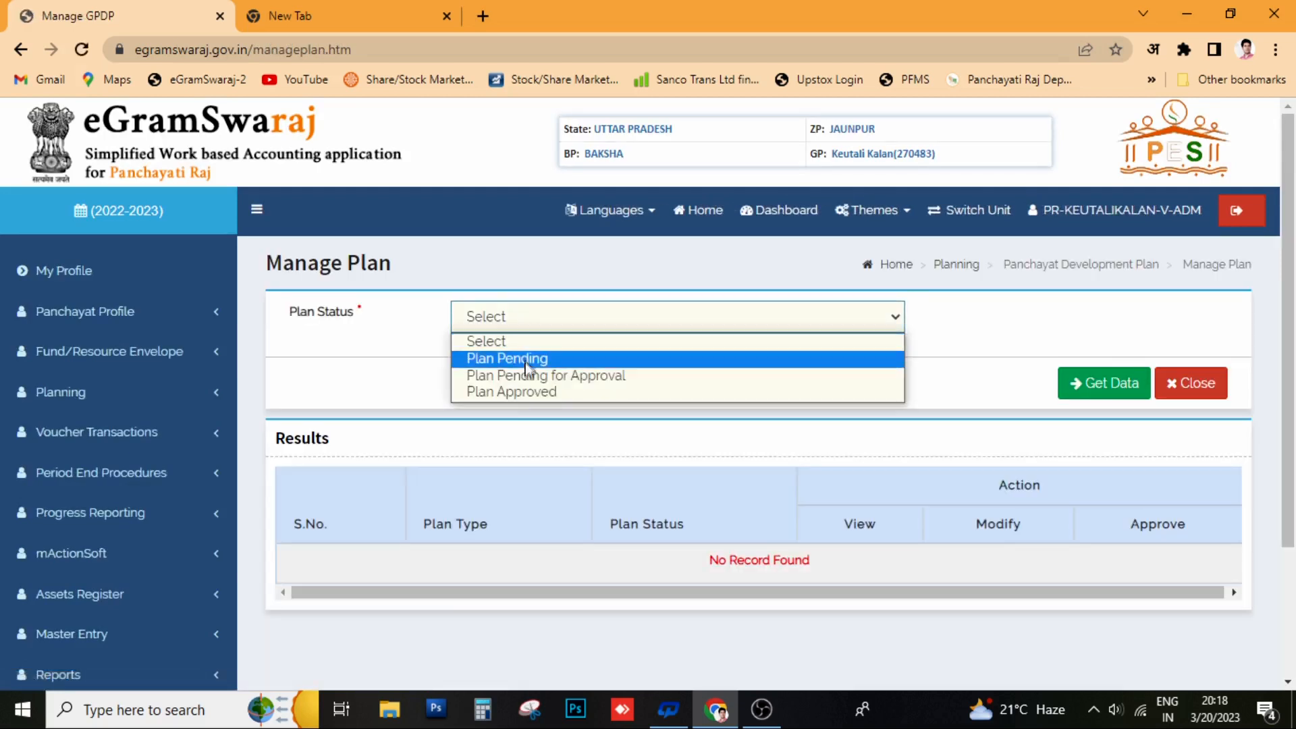
click(526, 375)
click(1086, 397)
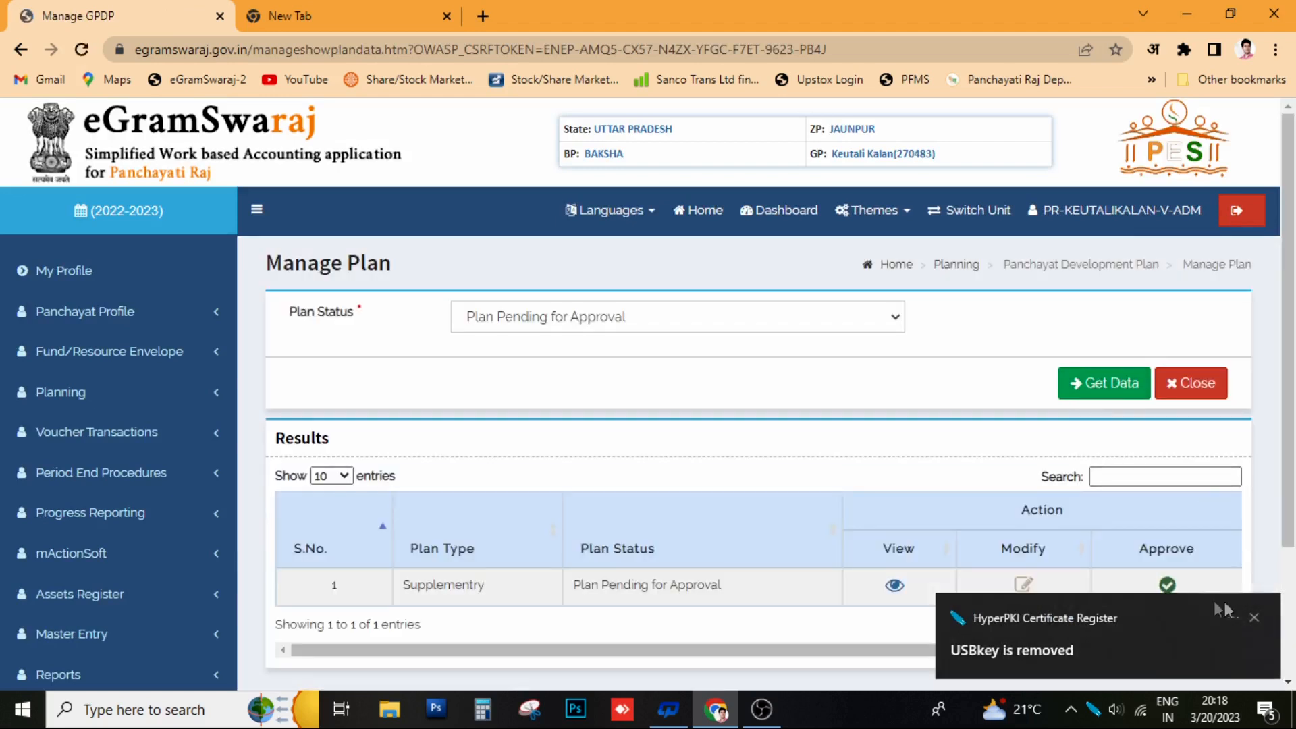
Approve the pending supplementary plan with the plan approval date 03-03-2023 and save the approval
click(1168, 585)
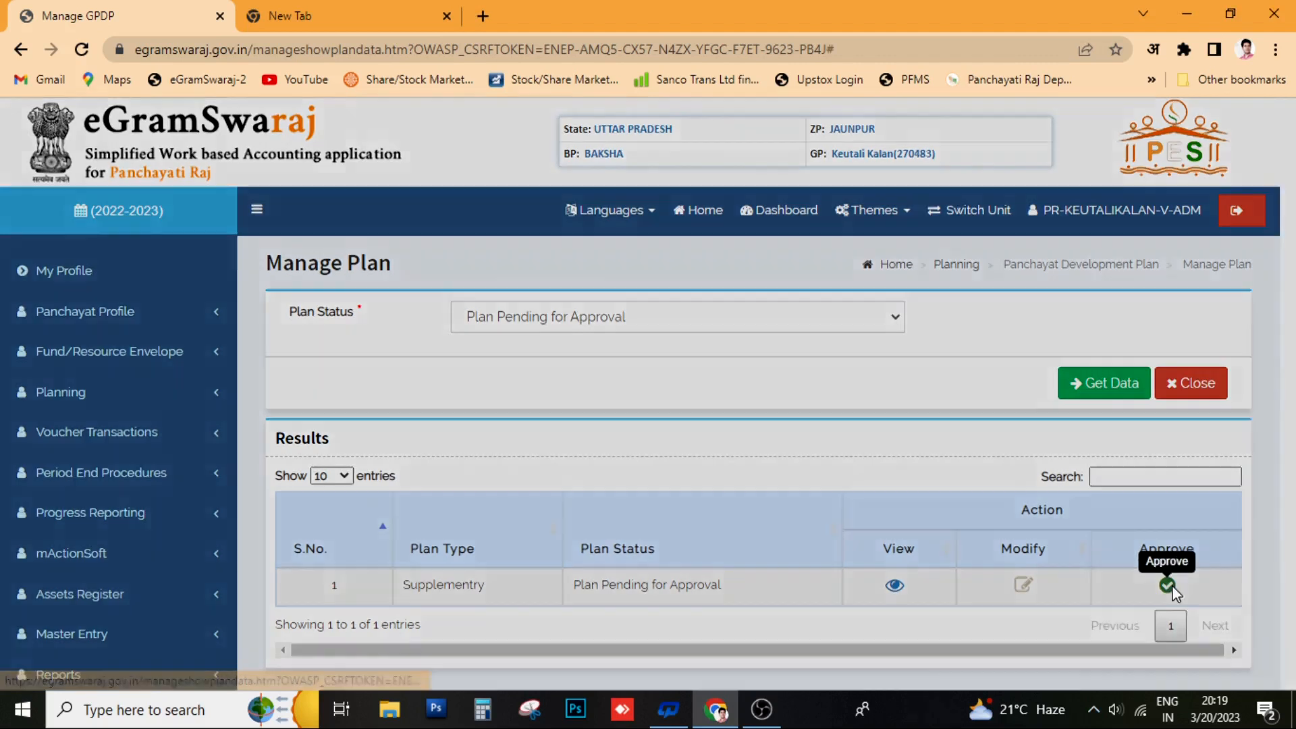
click(890, 206)
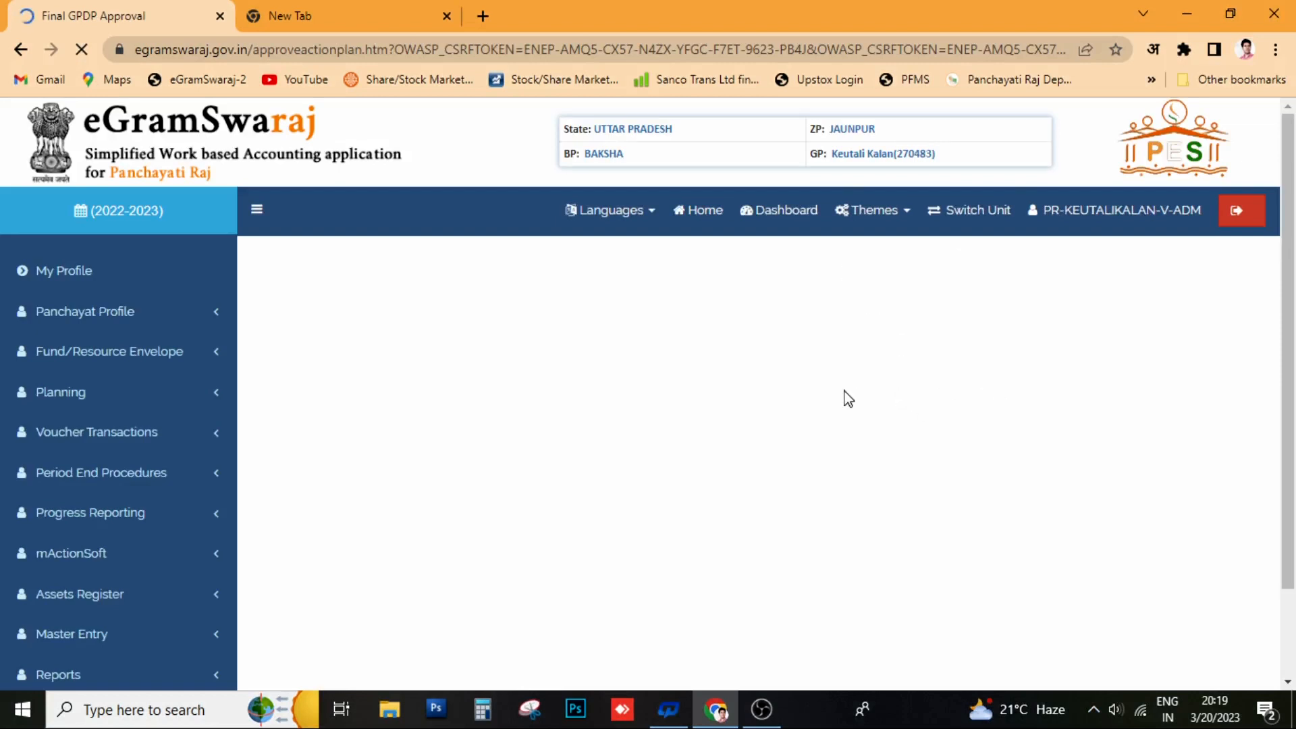
scroll(646, 442, down, 1)
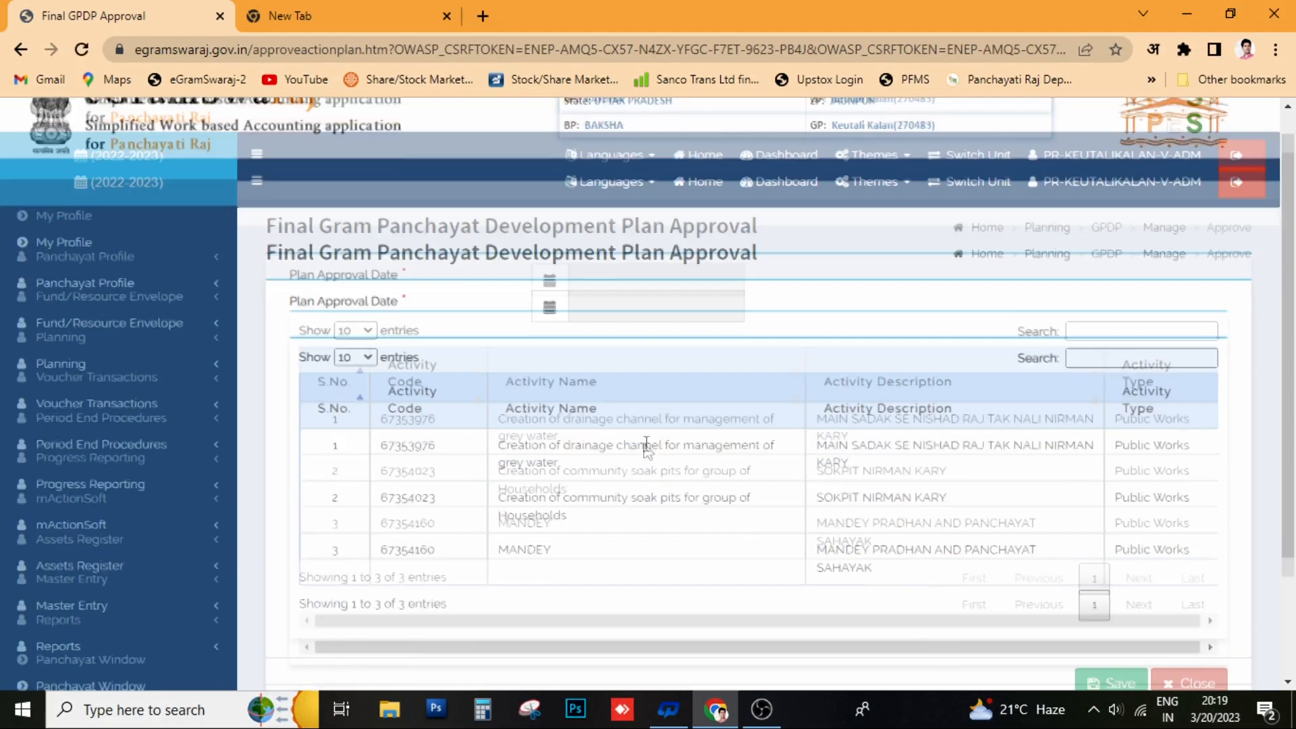
click(622, 245)
click(739, 332)
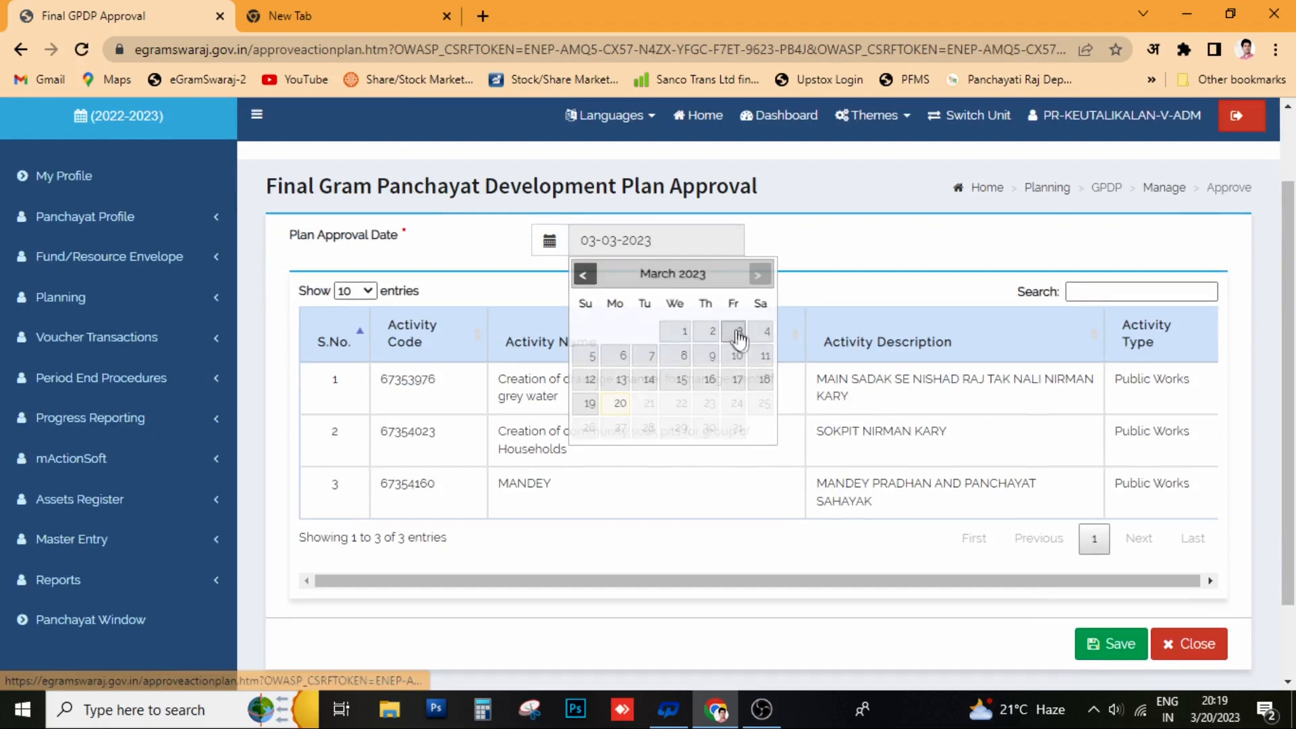
click(1120, 650)
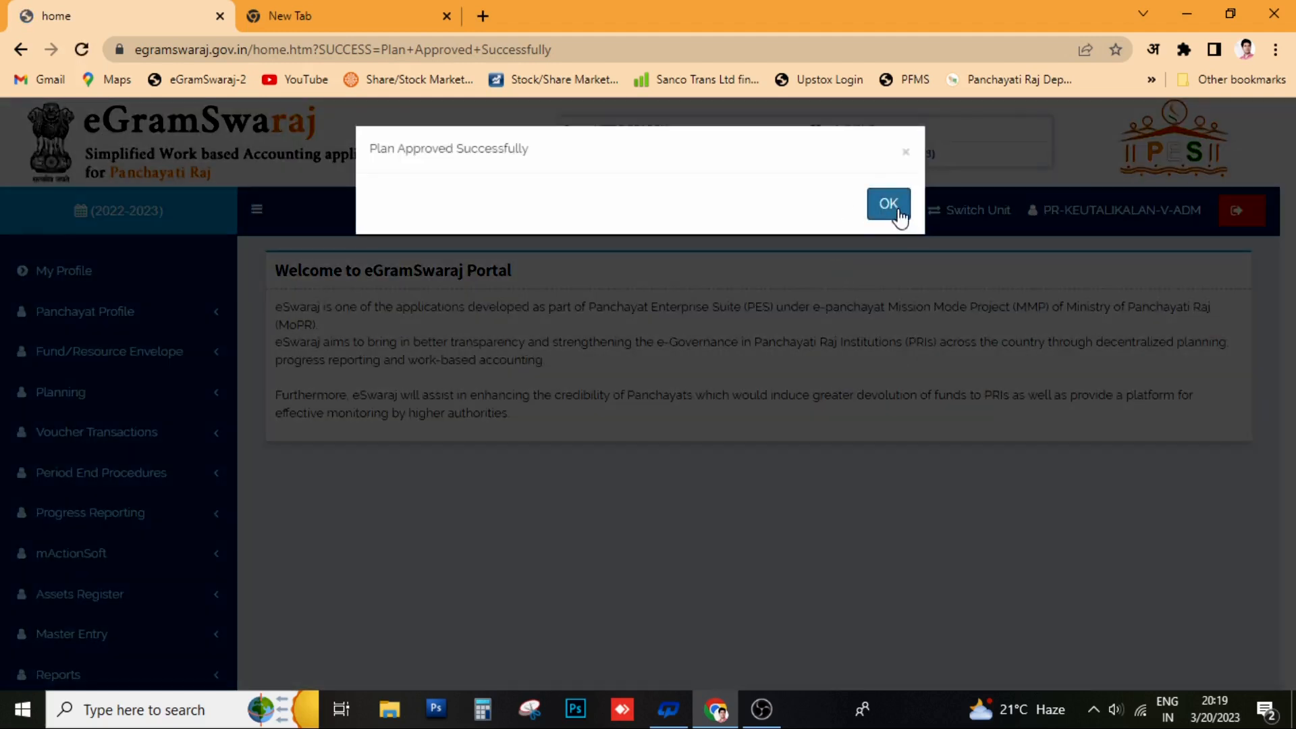
click(887, 203)
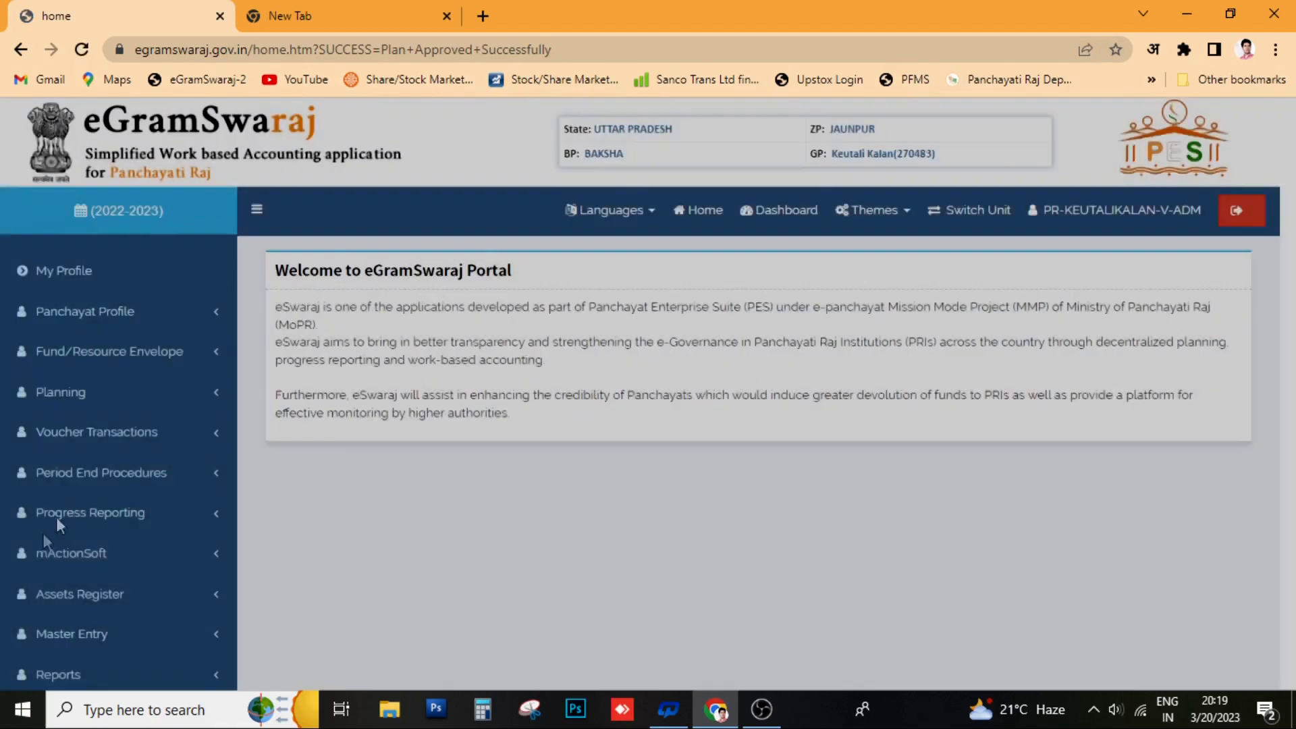
Try to open plan registration again for another development plan
click(61, 391)
click(58, 476)
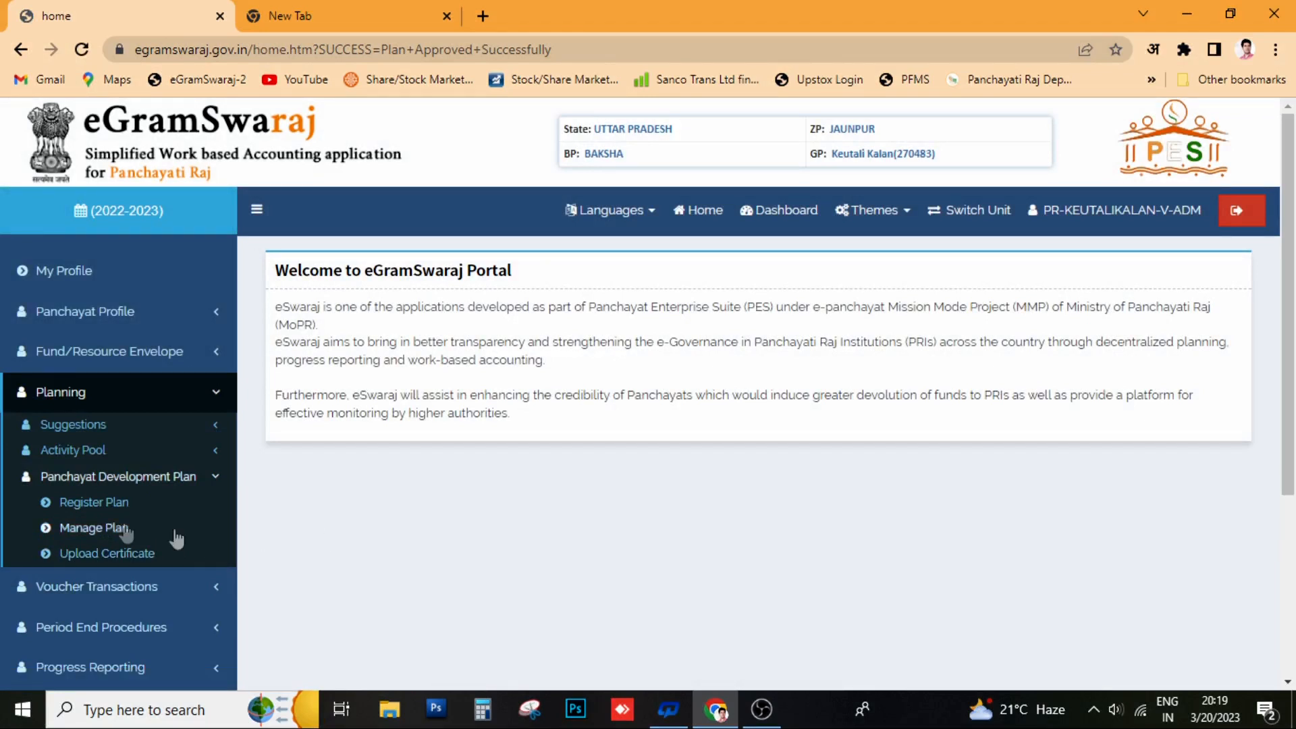
click(108, 505)
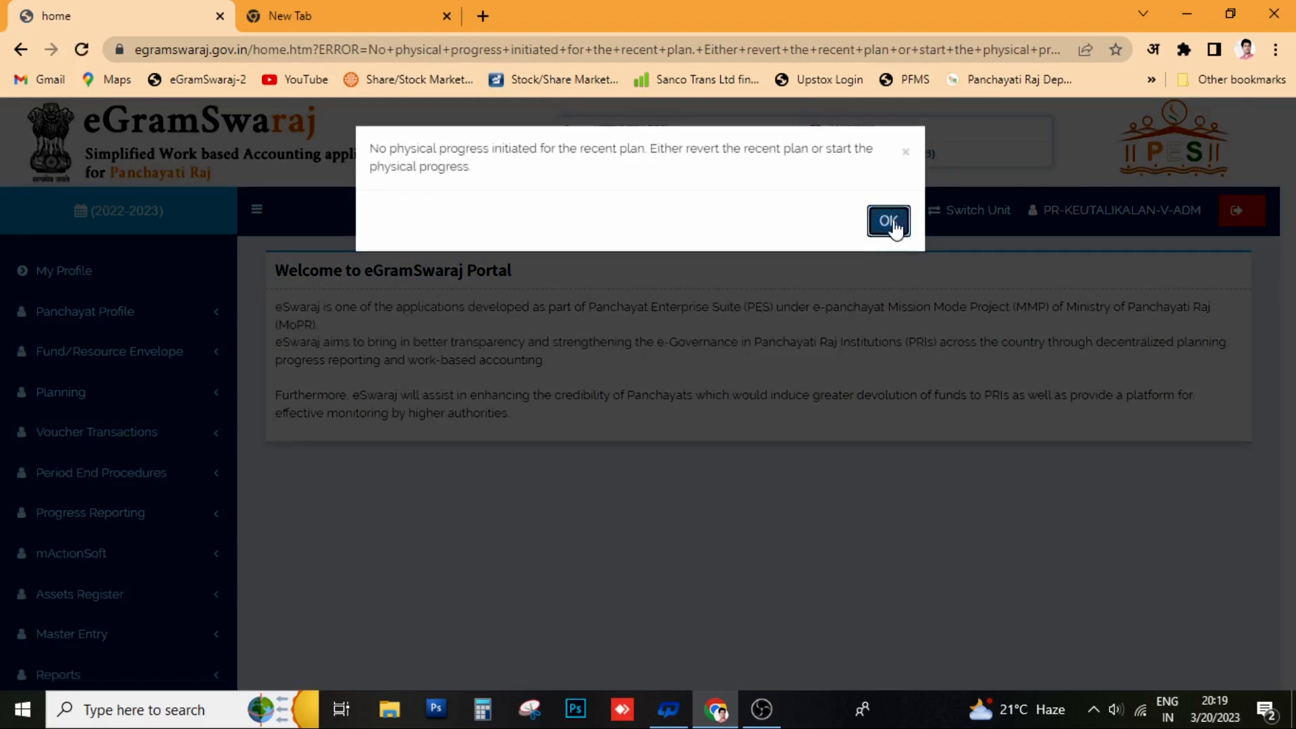
click(890, 221)
Open technical sanction registration and list the activities of type Public Works
click(150, 508)
click(94, 572)
click(84, 598)
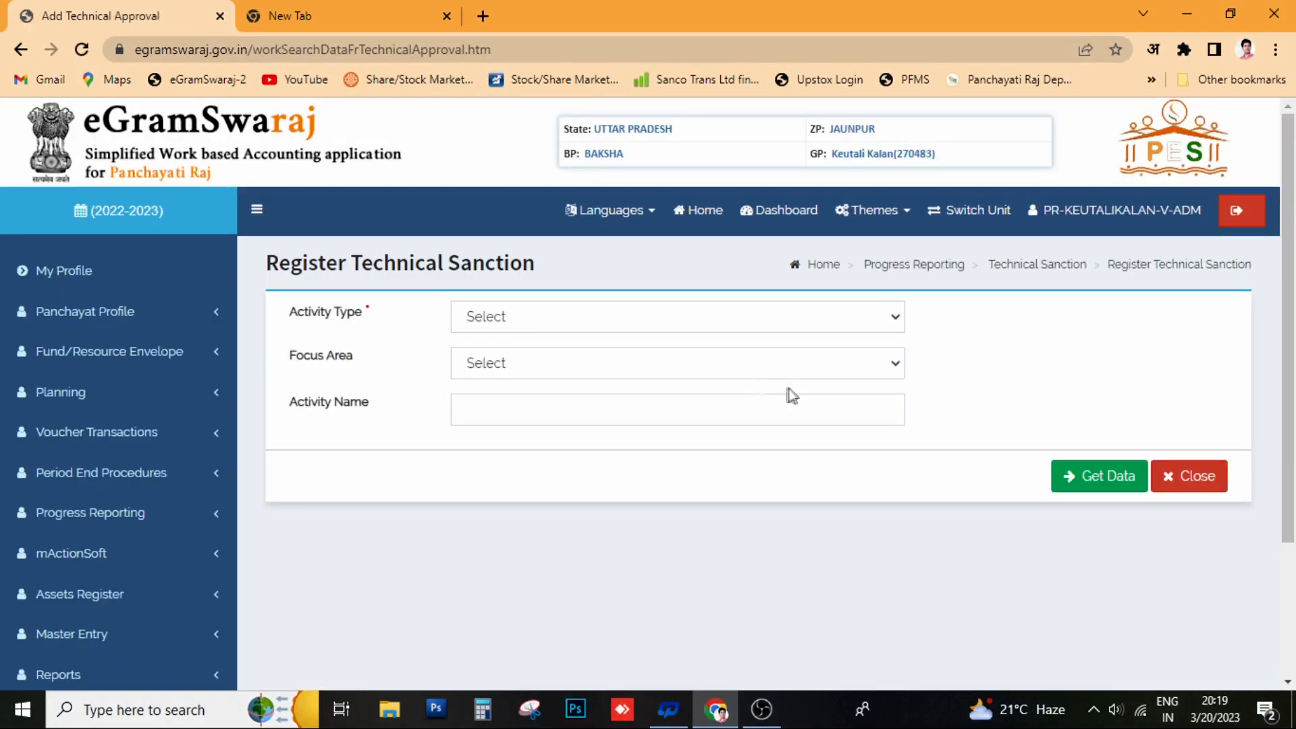
click(504, 317)
click(507, 359)
click(1081, 475)
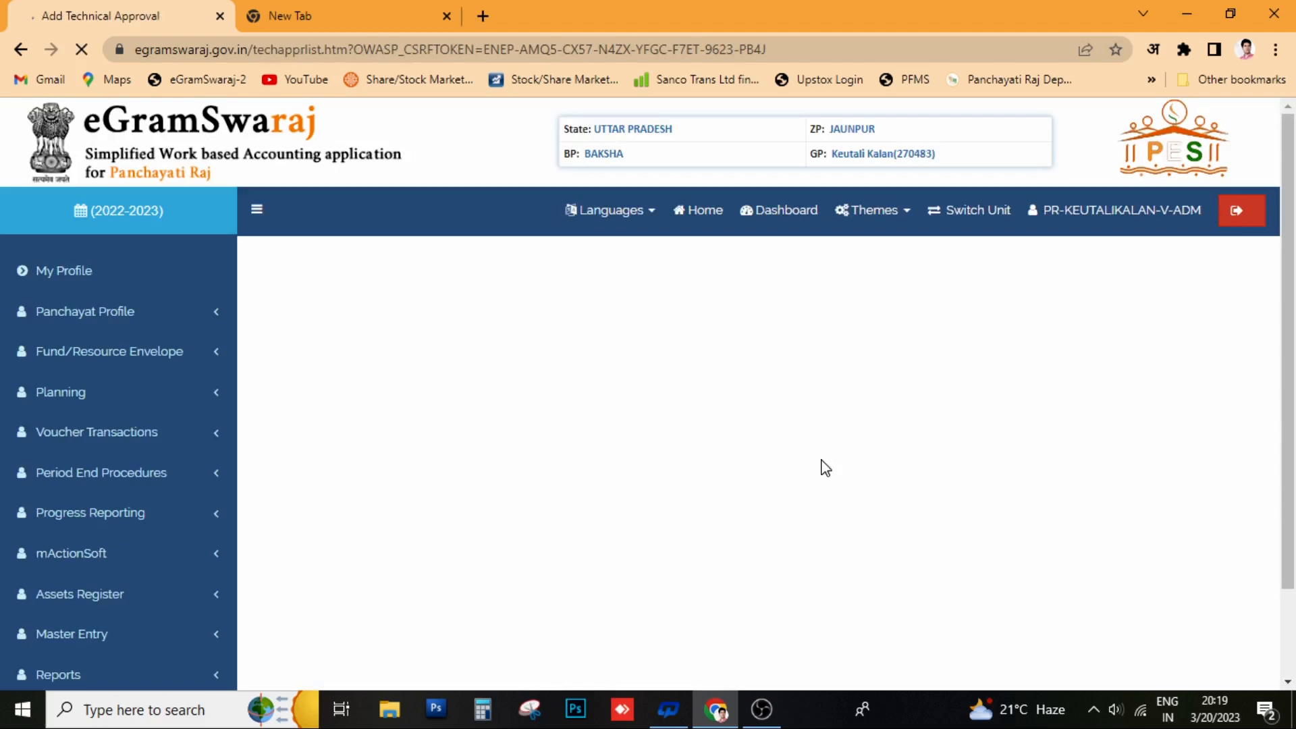
scroll(825, 467, down, 4)
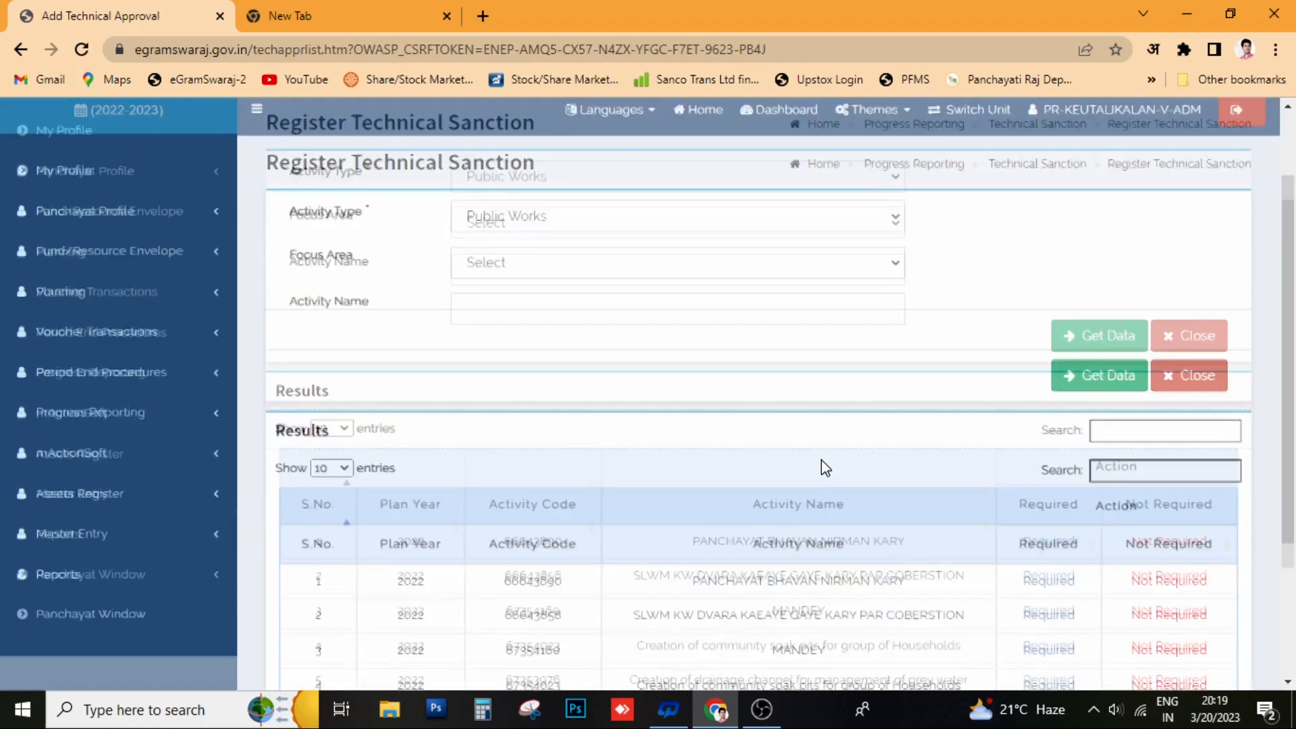
scroll(823, 461, down, 1)
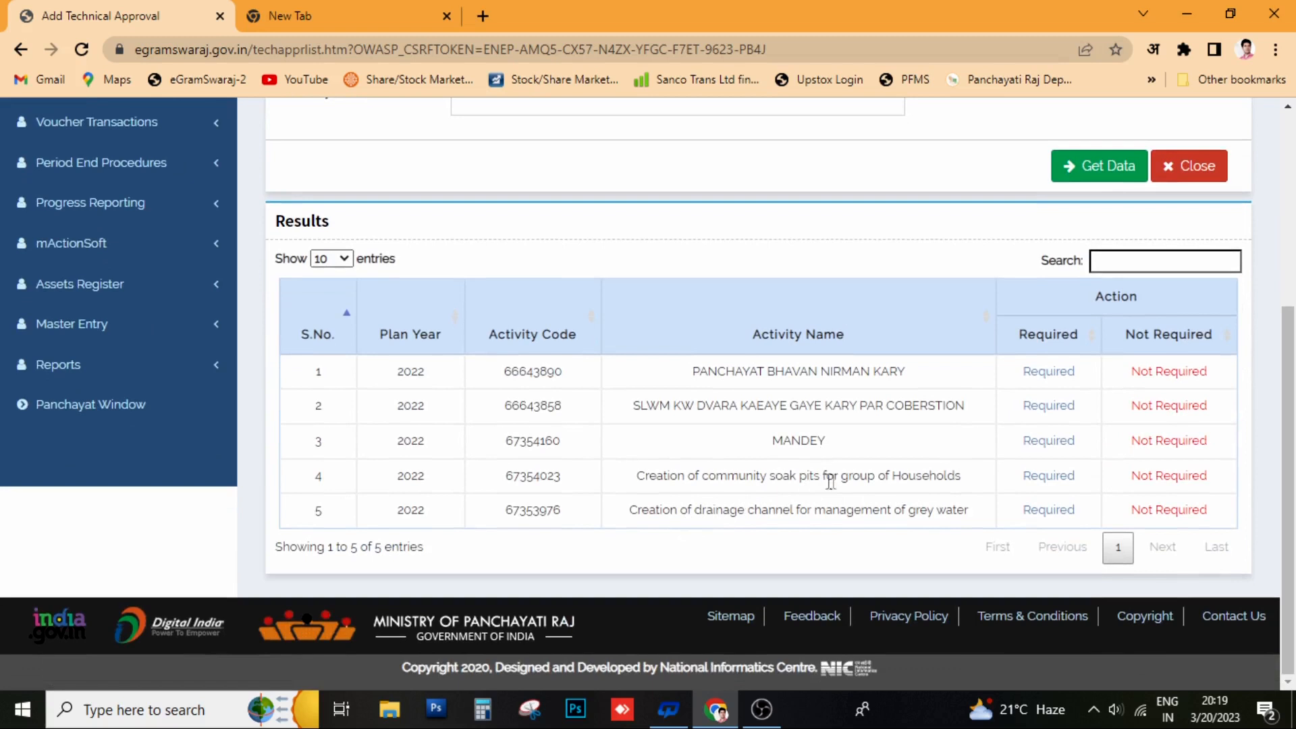
Mark technical sanction as required for the drainage channel activity and enter approved cost 12000, issuing authority JEMI and the approval order number
click(1033, 512)
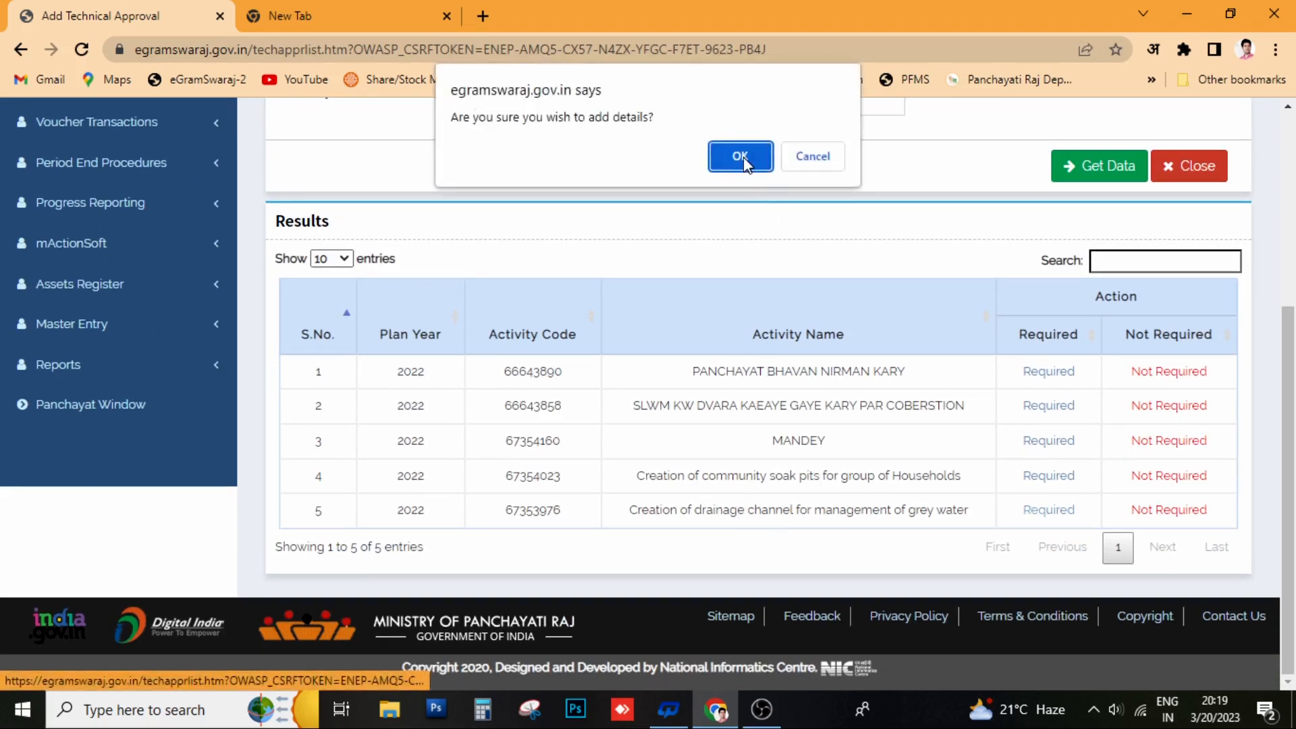
click(741, 151)
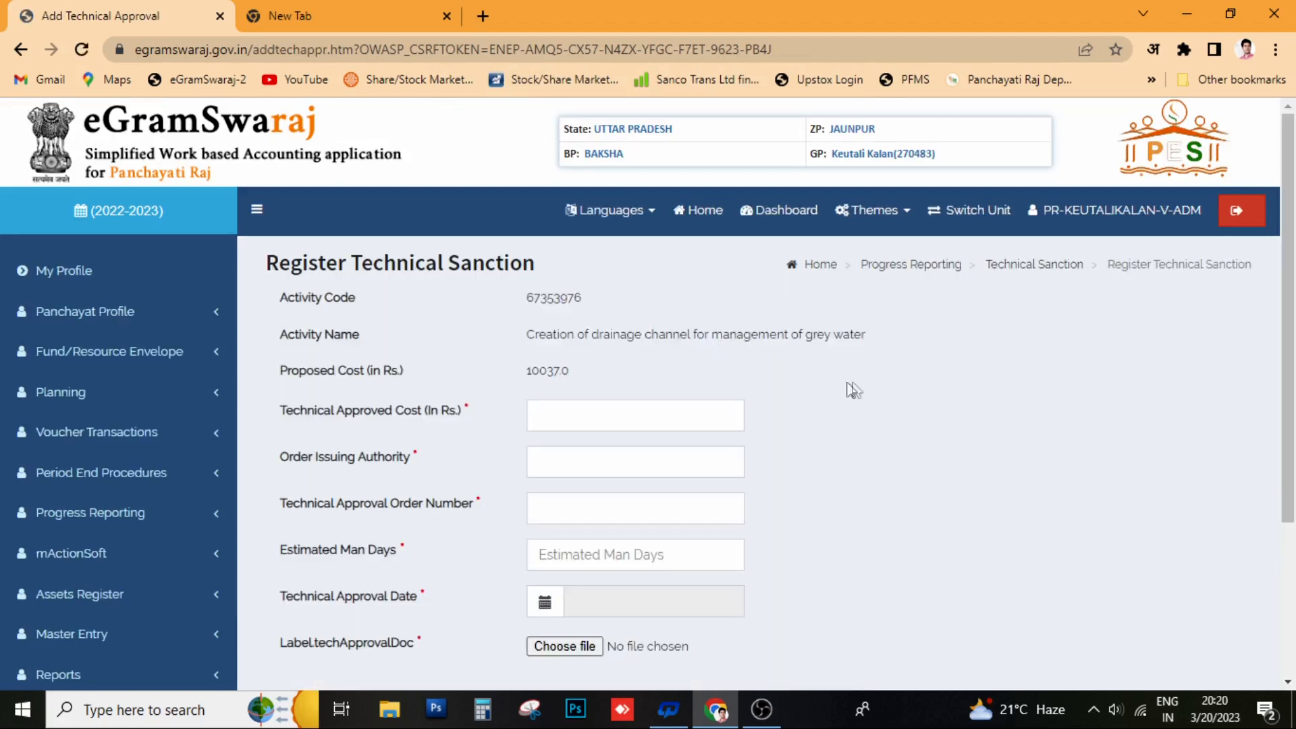
click(624, 414)
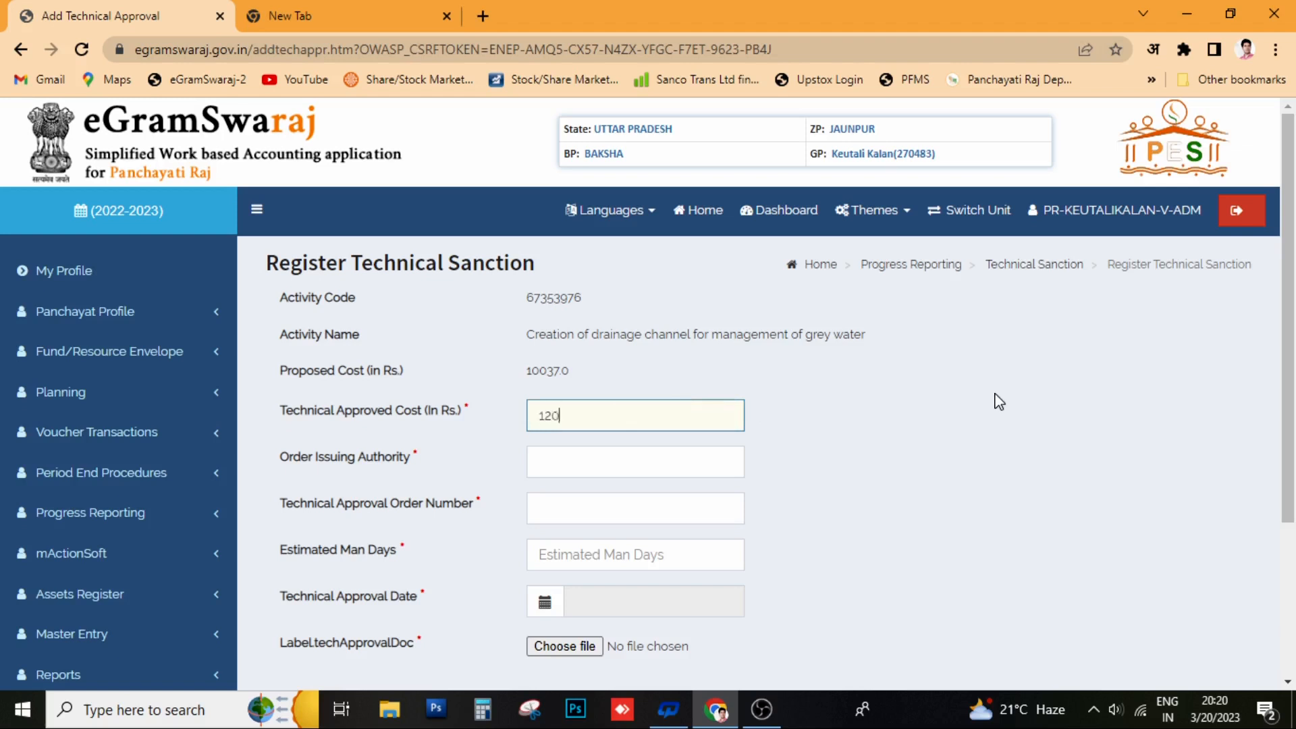
key(Tab)
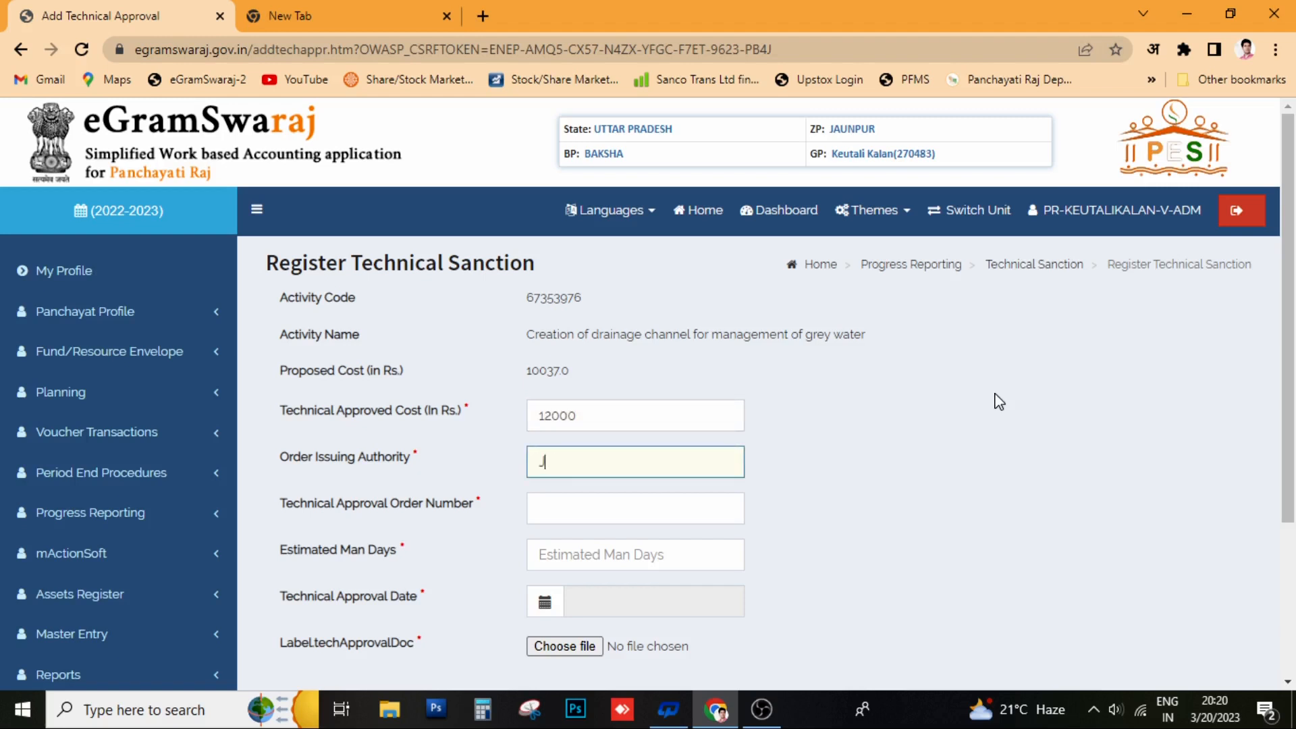
key(Tab)
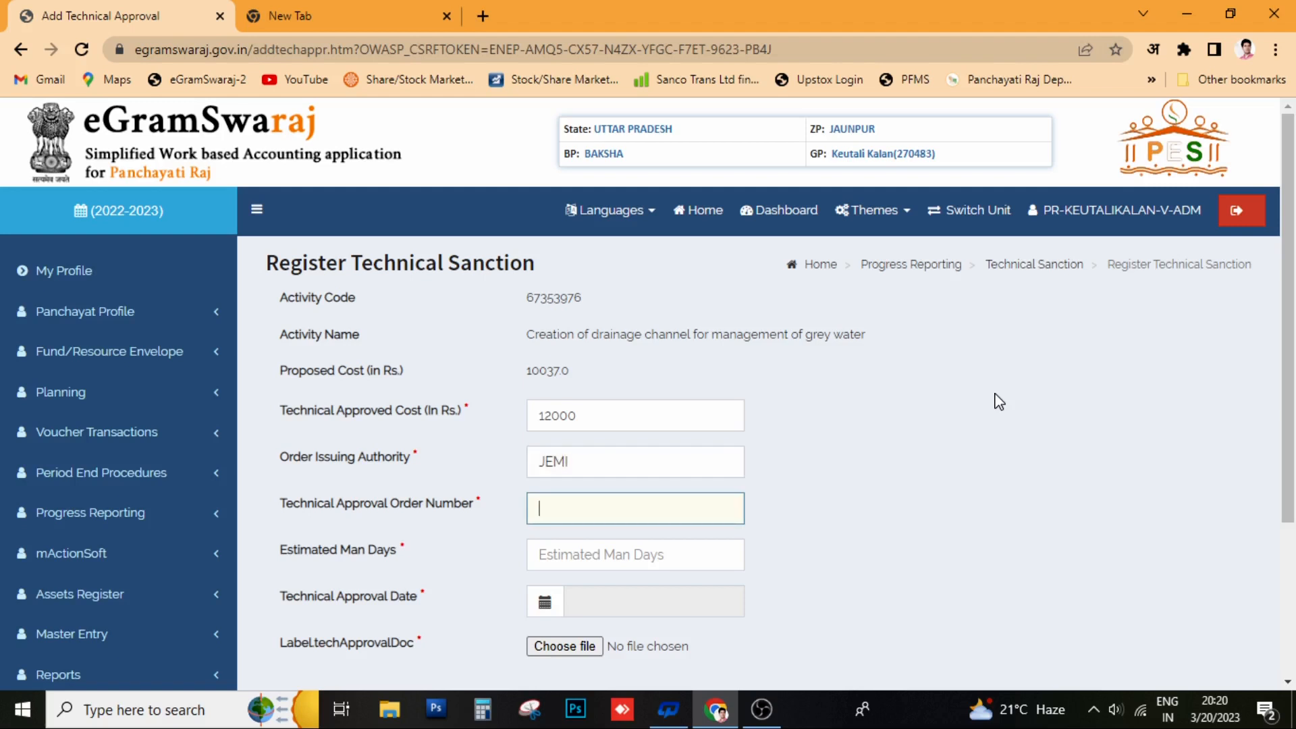
key(Tab)
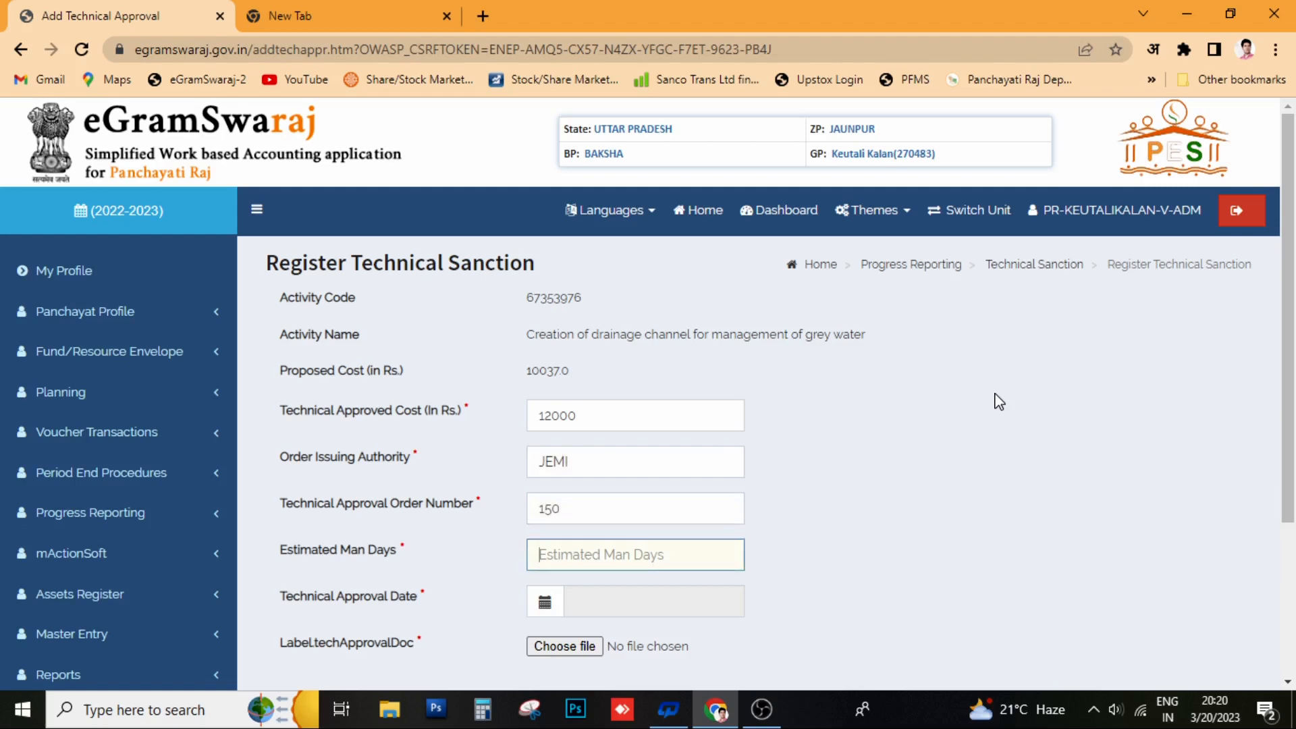
Set the drainage channel sanction's estimated man days to 15 and its technical approval date to 02-03-2023
text(5)
key(Tab)
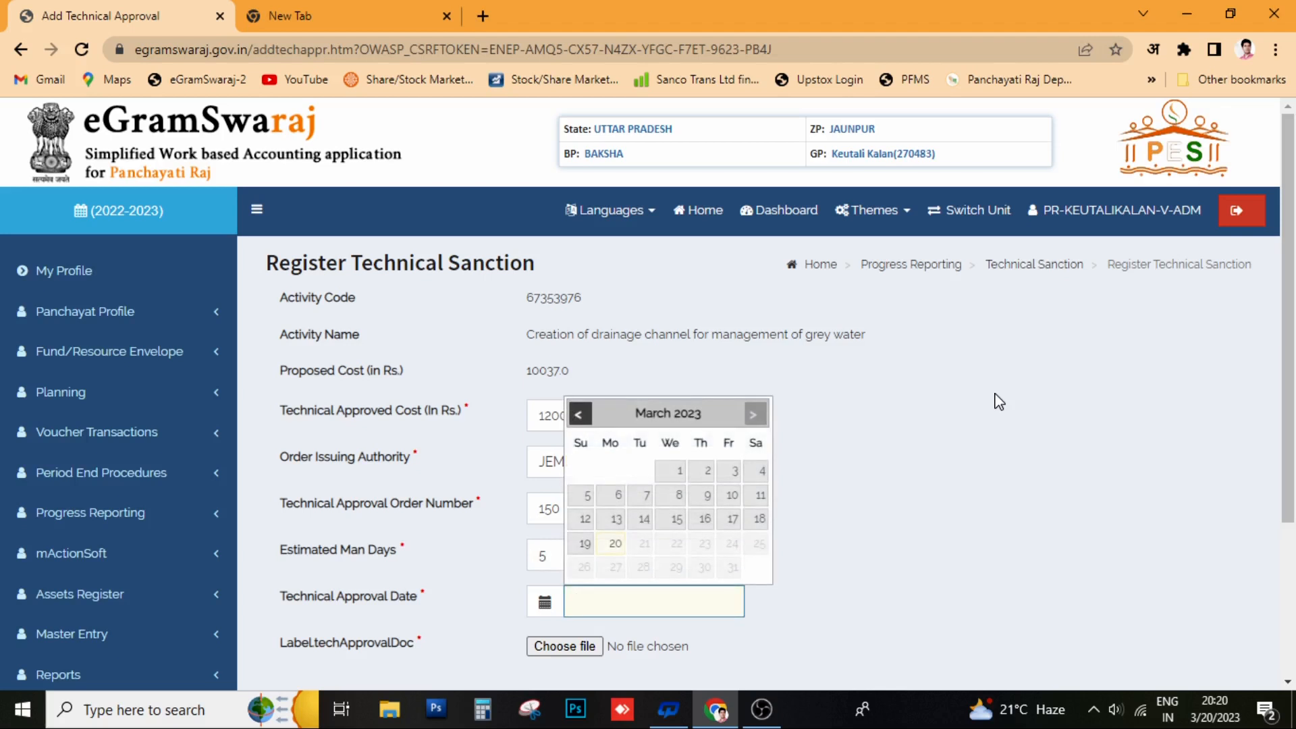
key(shift+Tab)
text(15)
key(Tab)
click(680, 471)
Attach esteemate.pdf as the drainage channel's technical approval document and save the technical sanction
scroll(607, 480, down, 4)
click(559, 425)
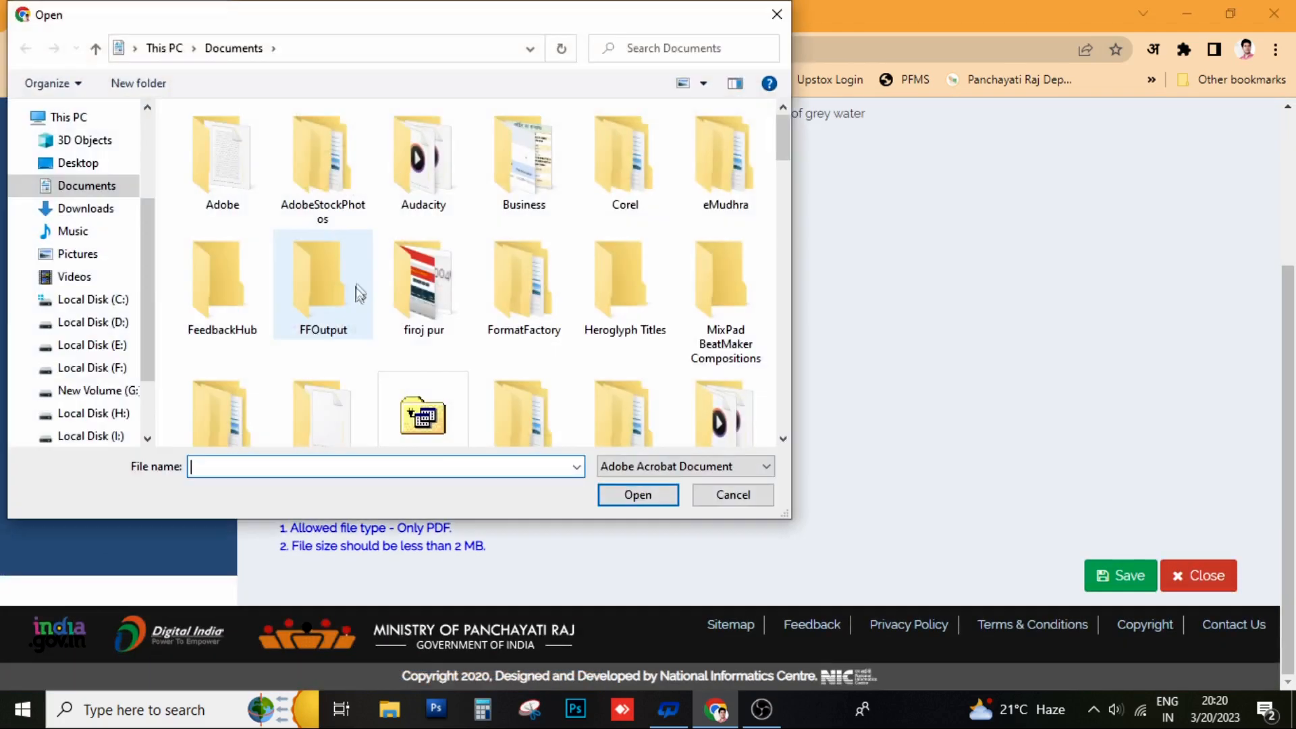
double_click(318, 196)
double_click(318, 197)
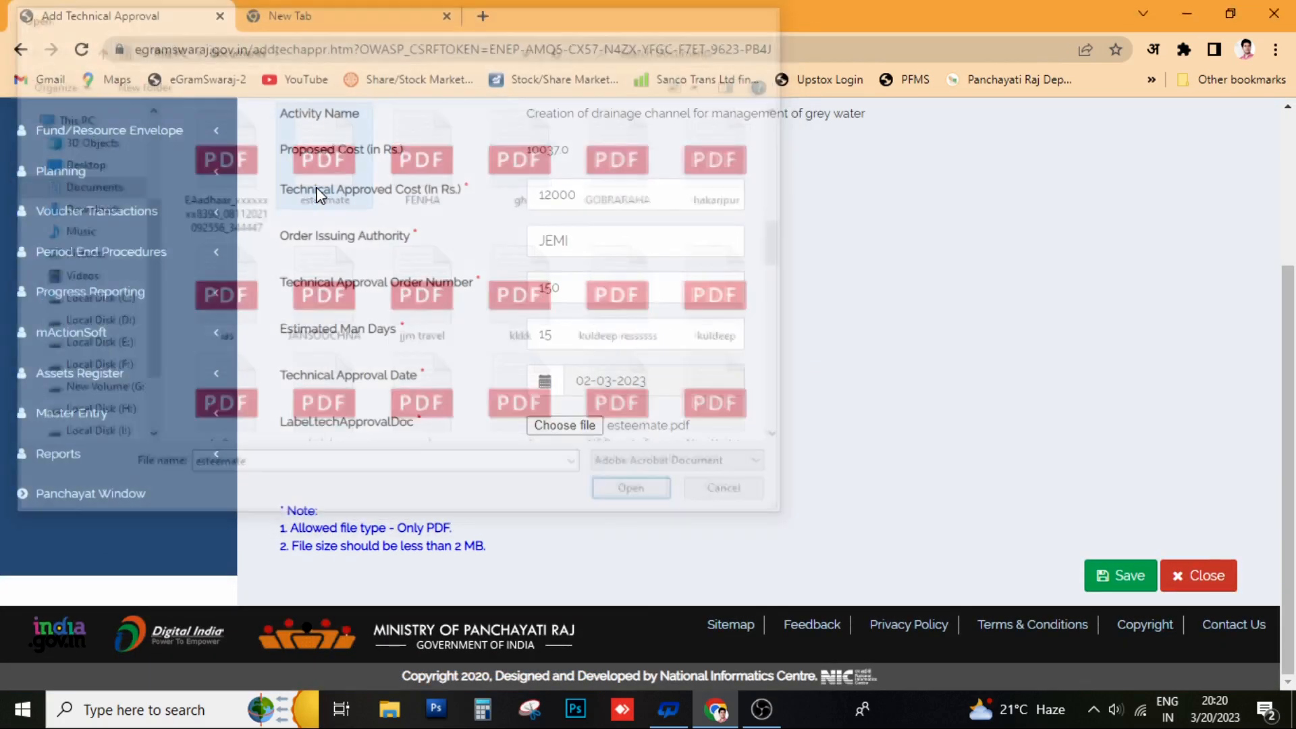
click(1141, 578)
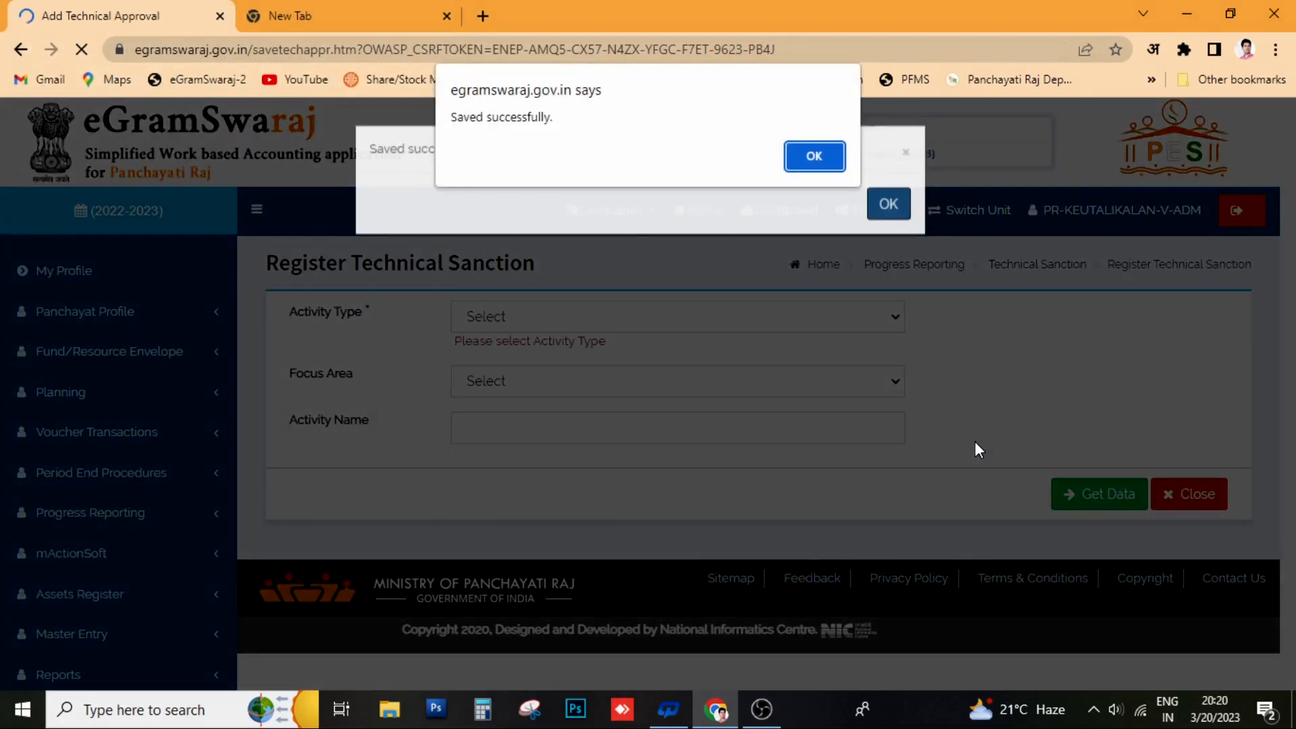
click(888, 203)
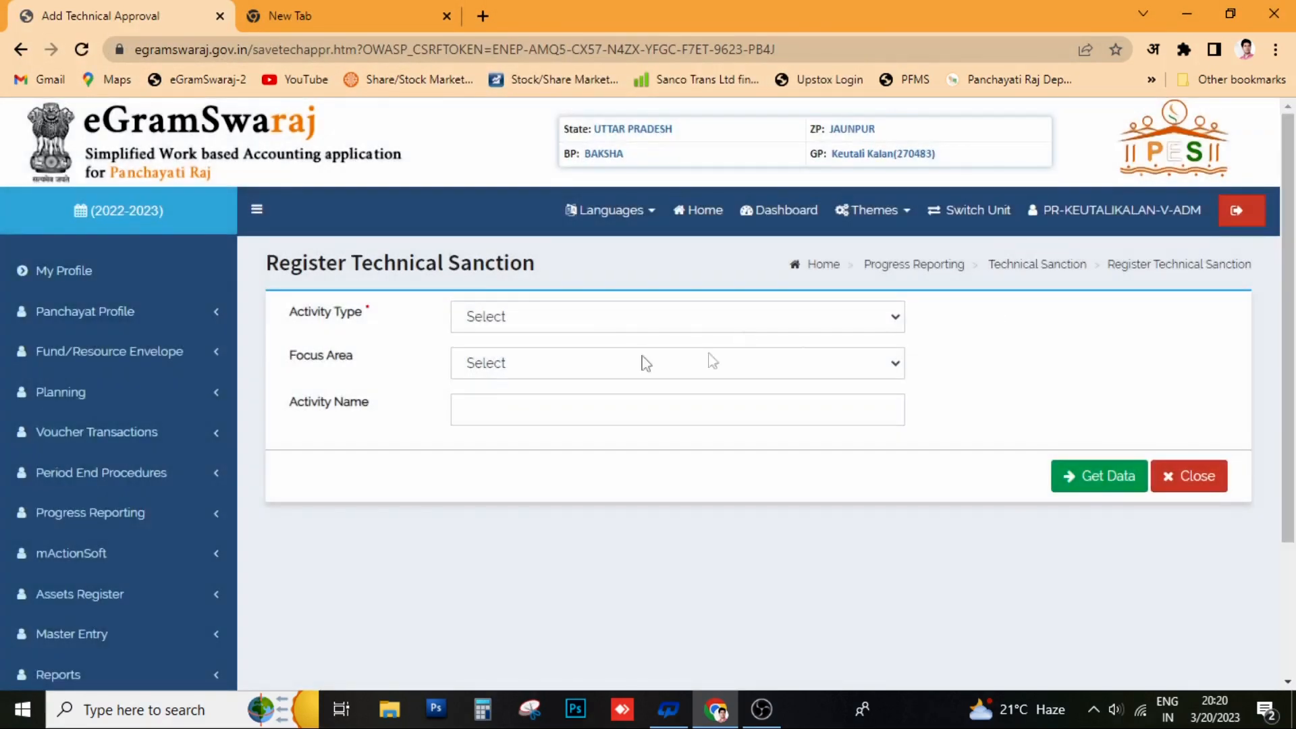
Open the form for registering an administrative sanction under progress reporting
scroll(317, 439, down, 2)
click(112, 425)
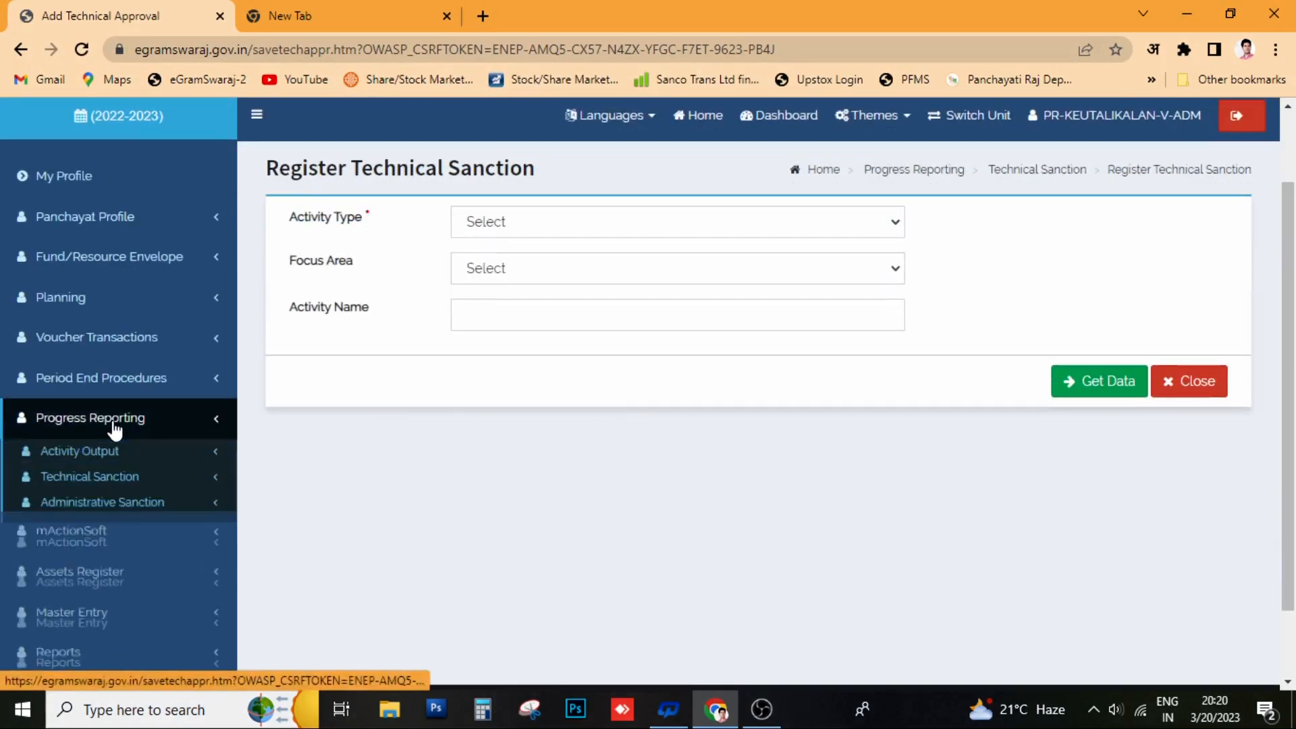
scroll(667, 446, up, 2)
scroll(408, 457, down, 3)
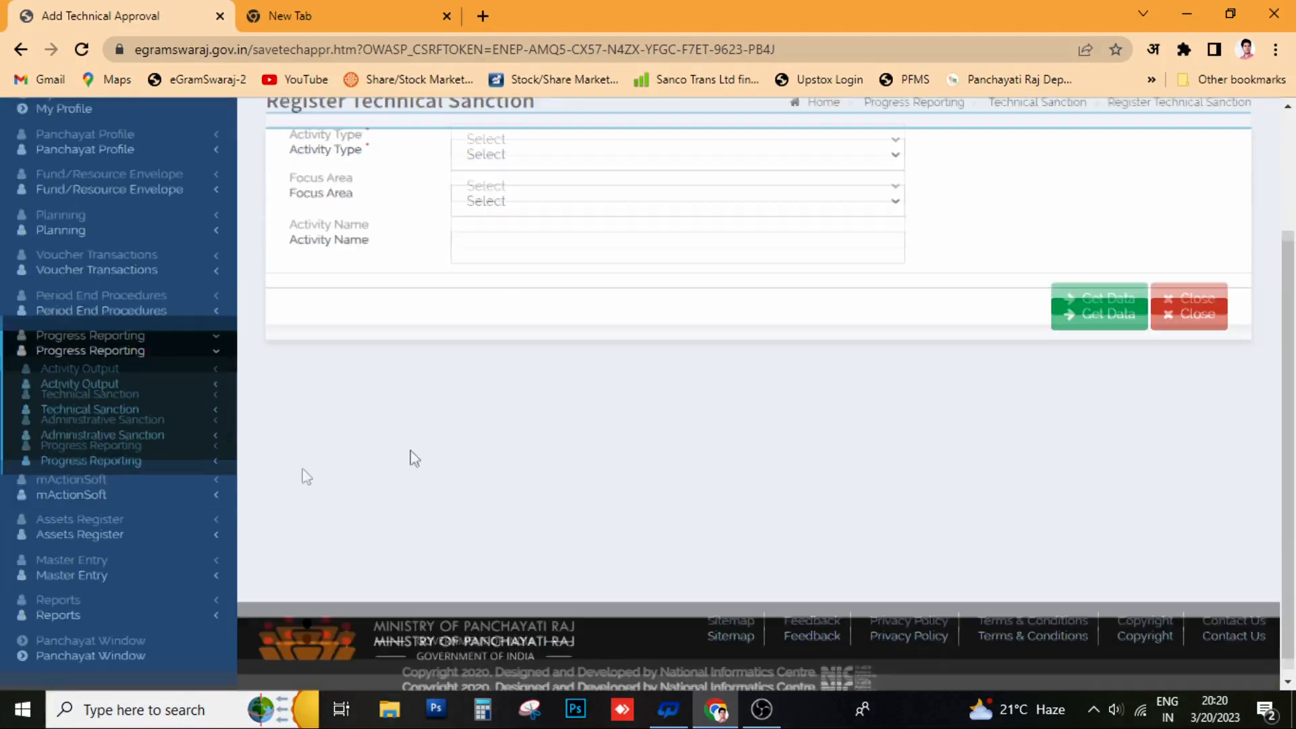
click(110, 420)
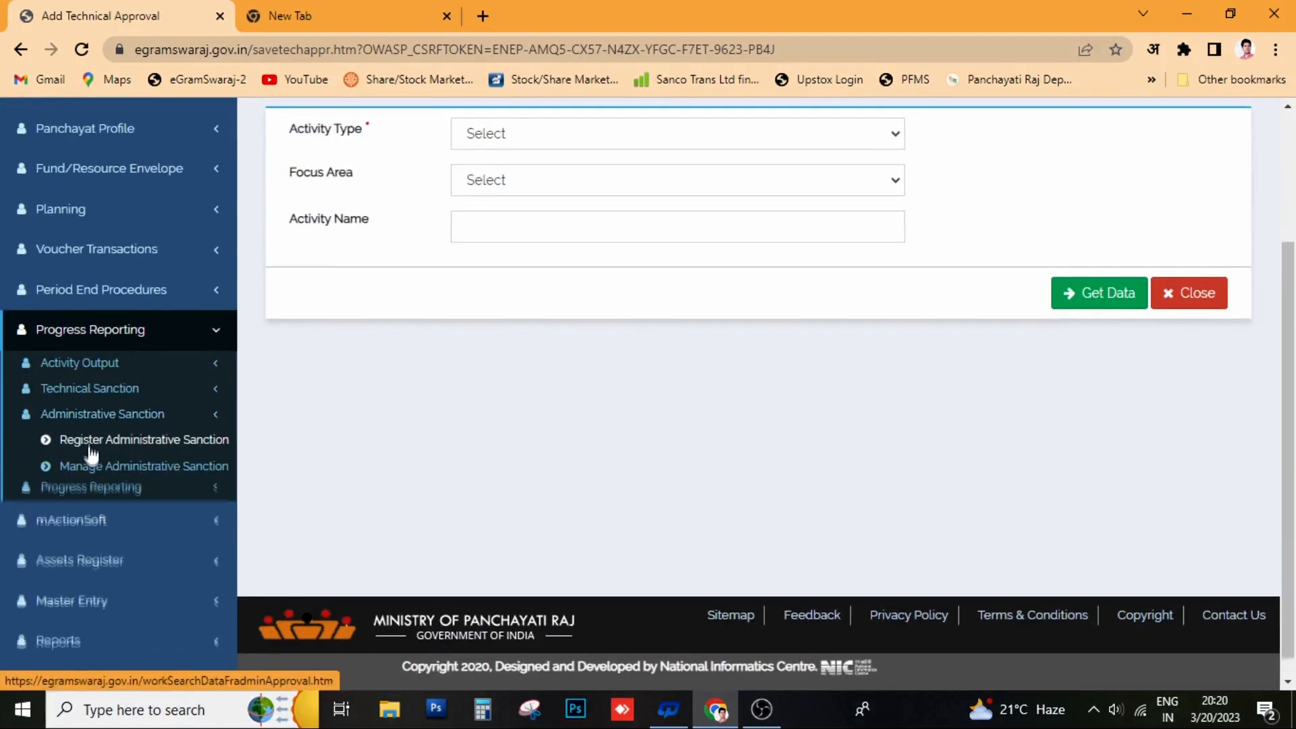
click(101, 465)
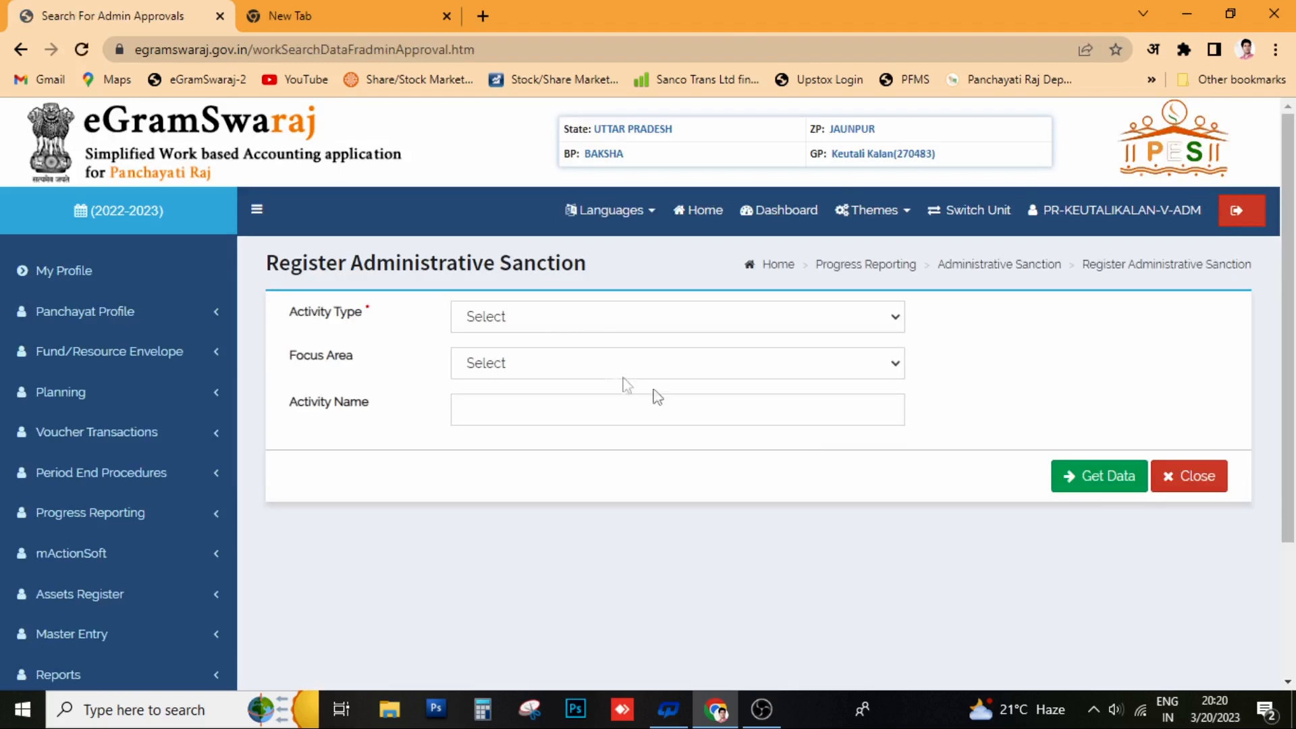
List the Public Works activities available for registering an administrative sanction
click(517, 317)
click(508, 358)
click(1054, 465)
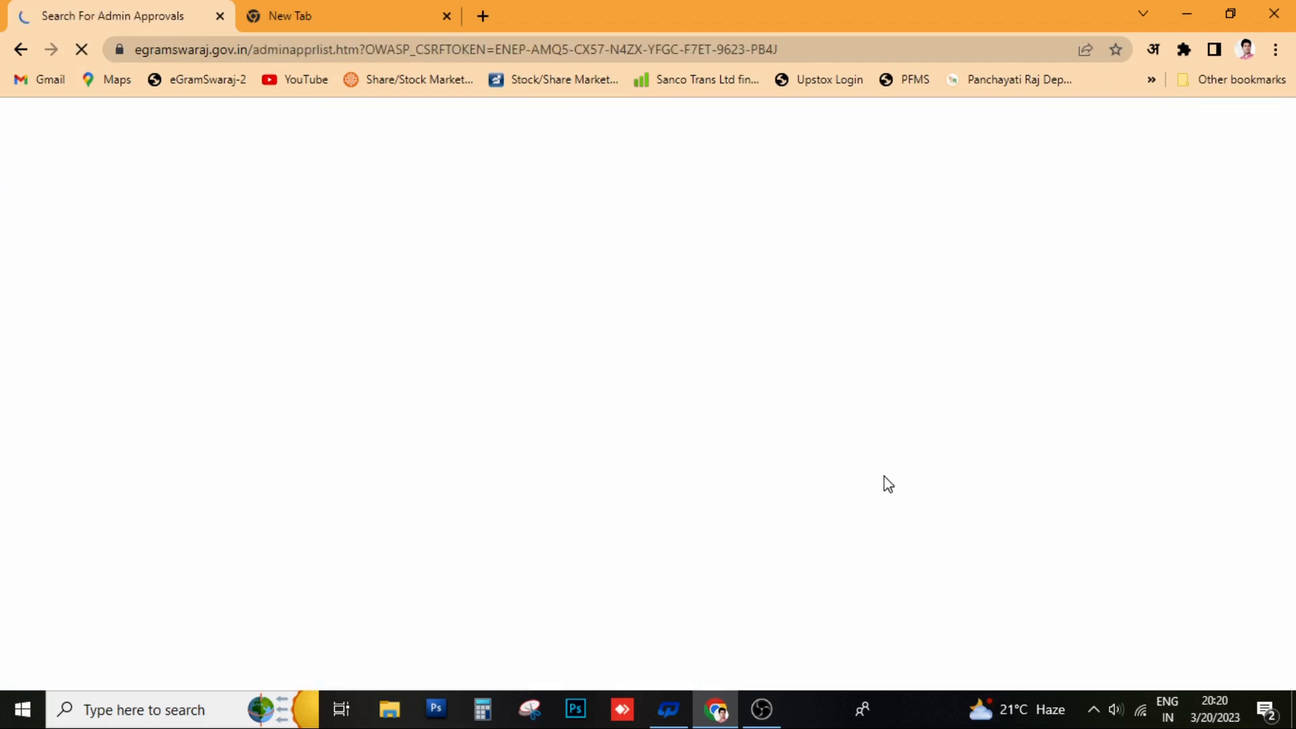
click(344, 17)
click(183, 17)
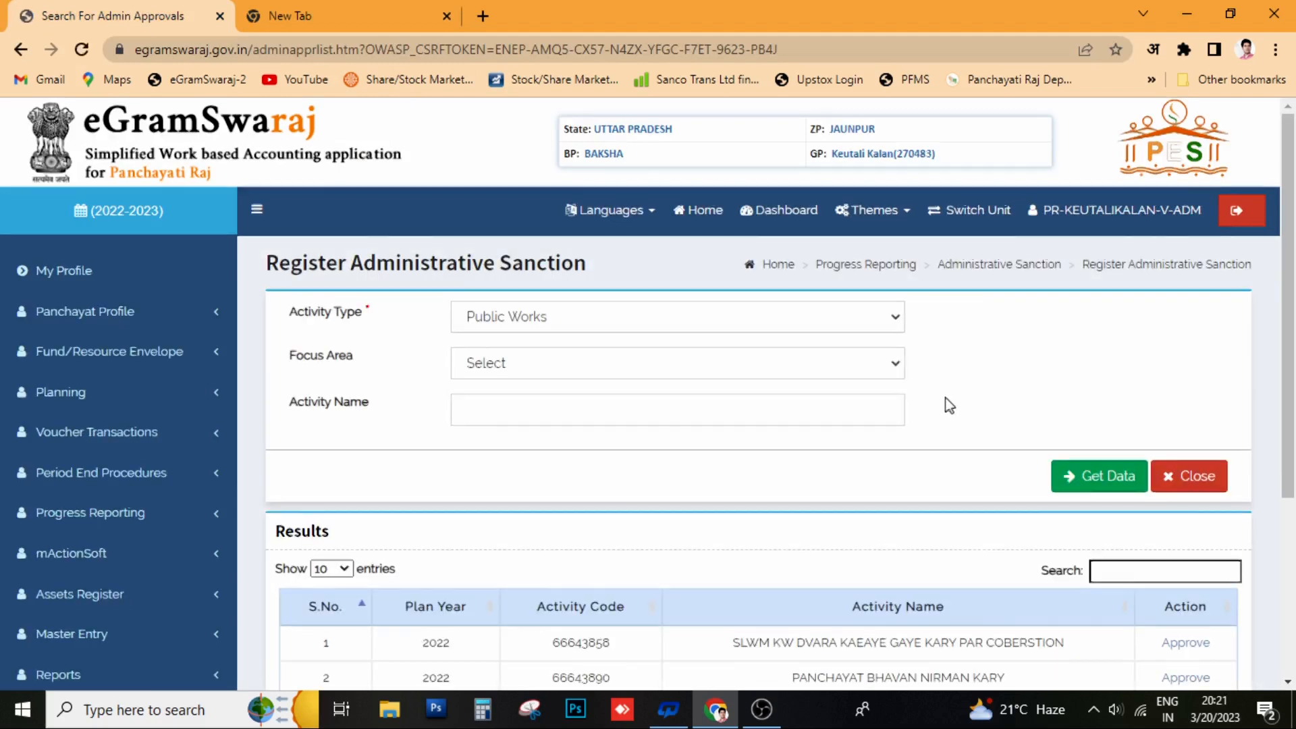
Choose to approve the drainage channel activity for administrative sanction and confirm adding its details
scroll(946, 403, down, 5)
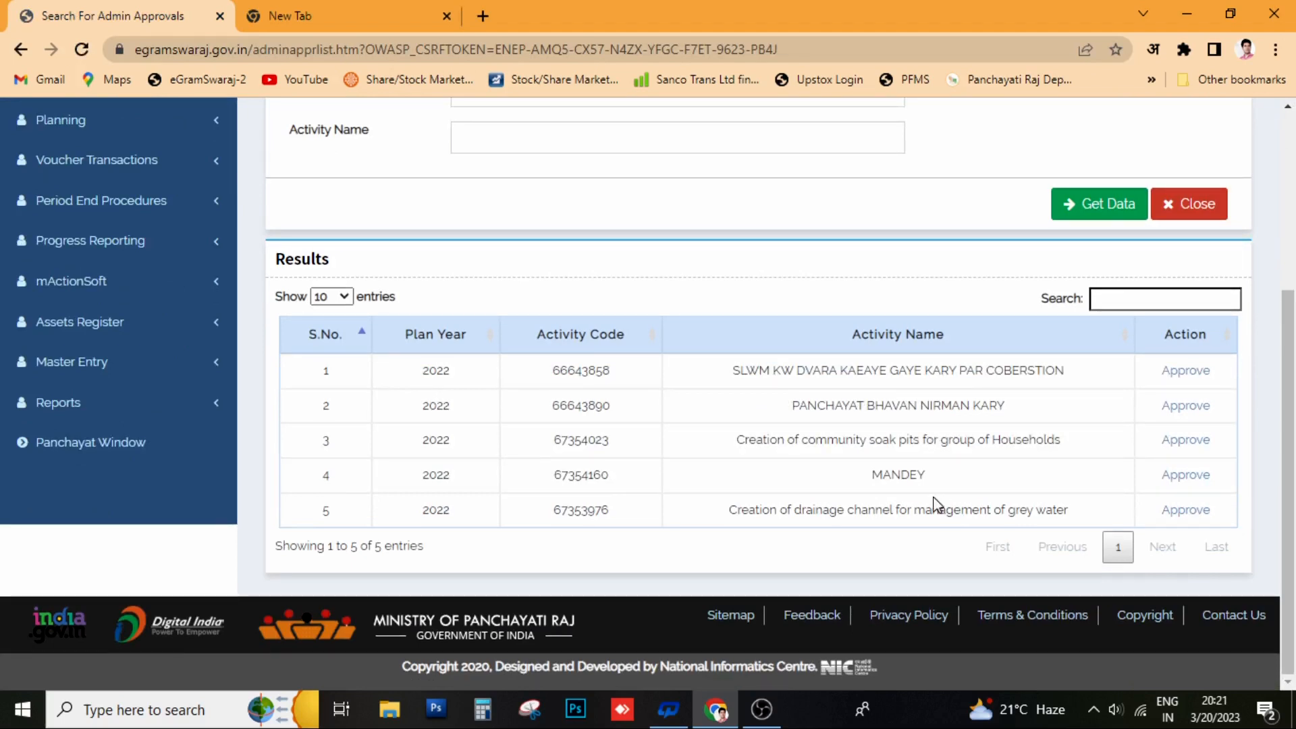
click(1180, 516)
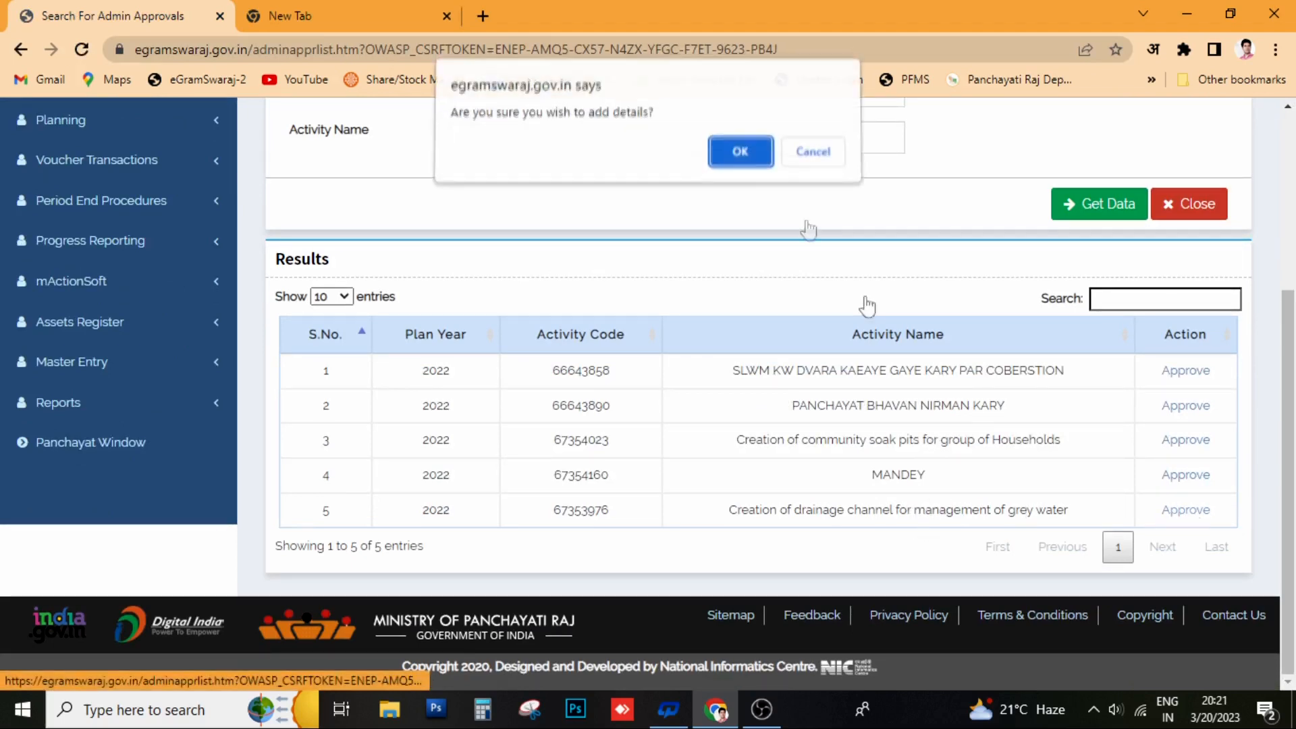
click(756, 158)
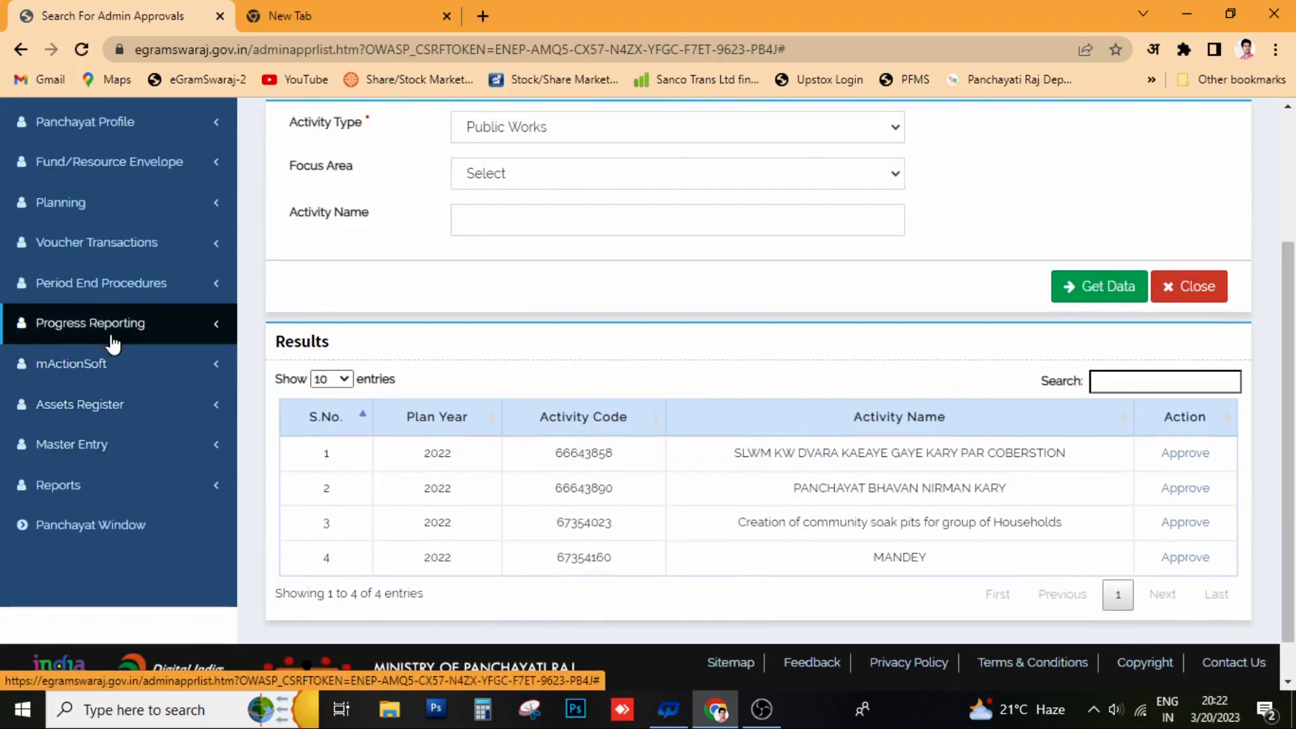
Open the form for registering progress under progress reporting and list the Public Works activities
click(116, 324)
click(111, 435)
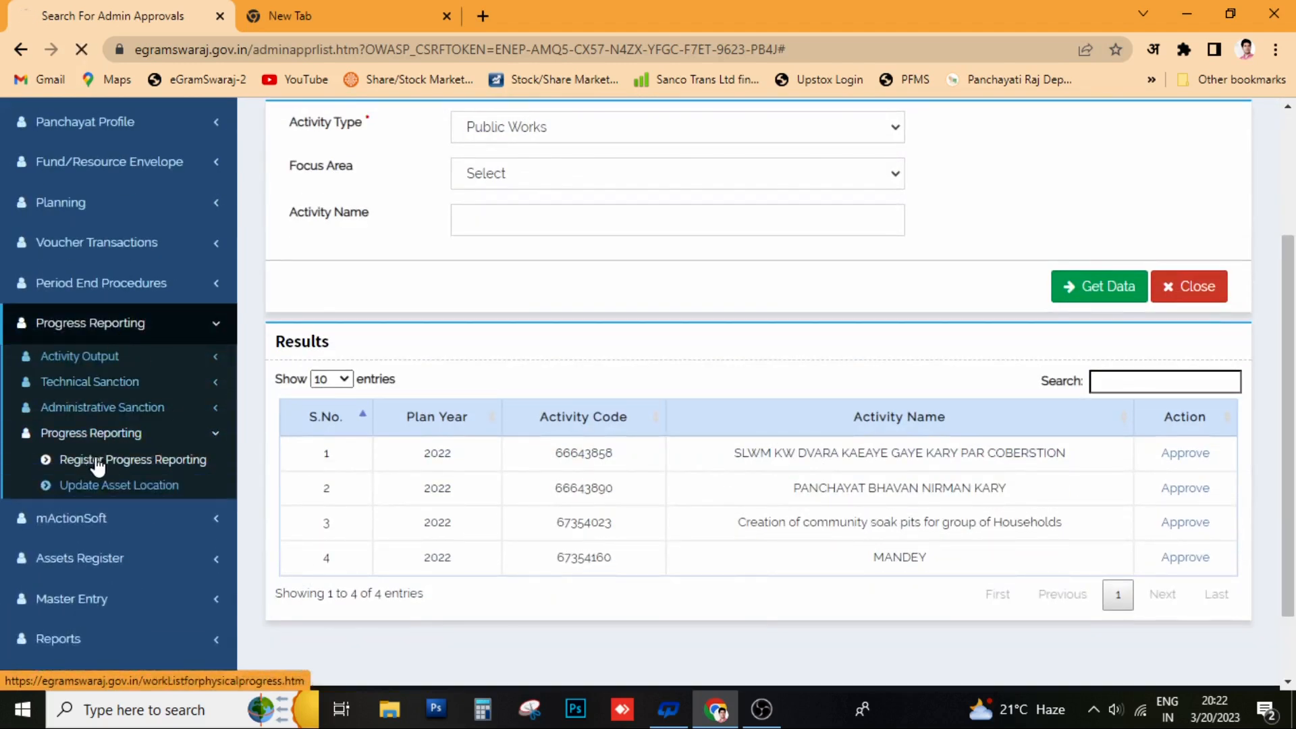
click(101, 461)
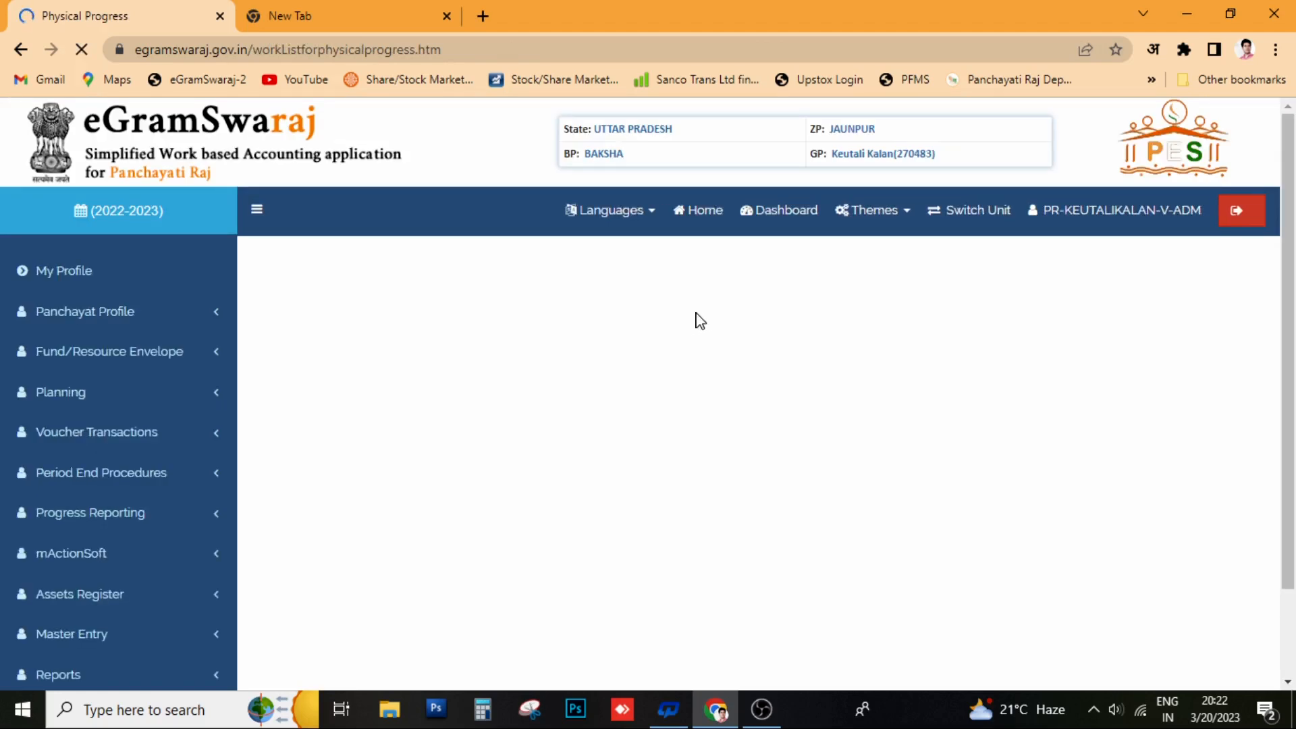
click(597, 322)
click(540, 358)
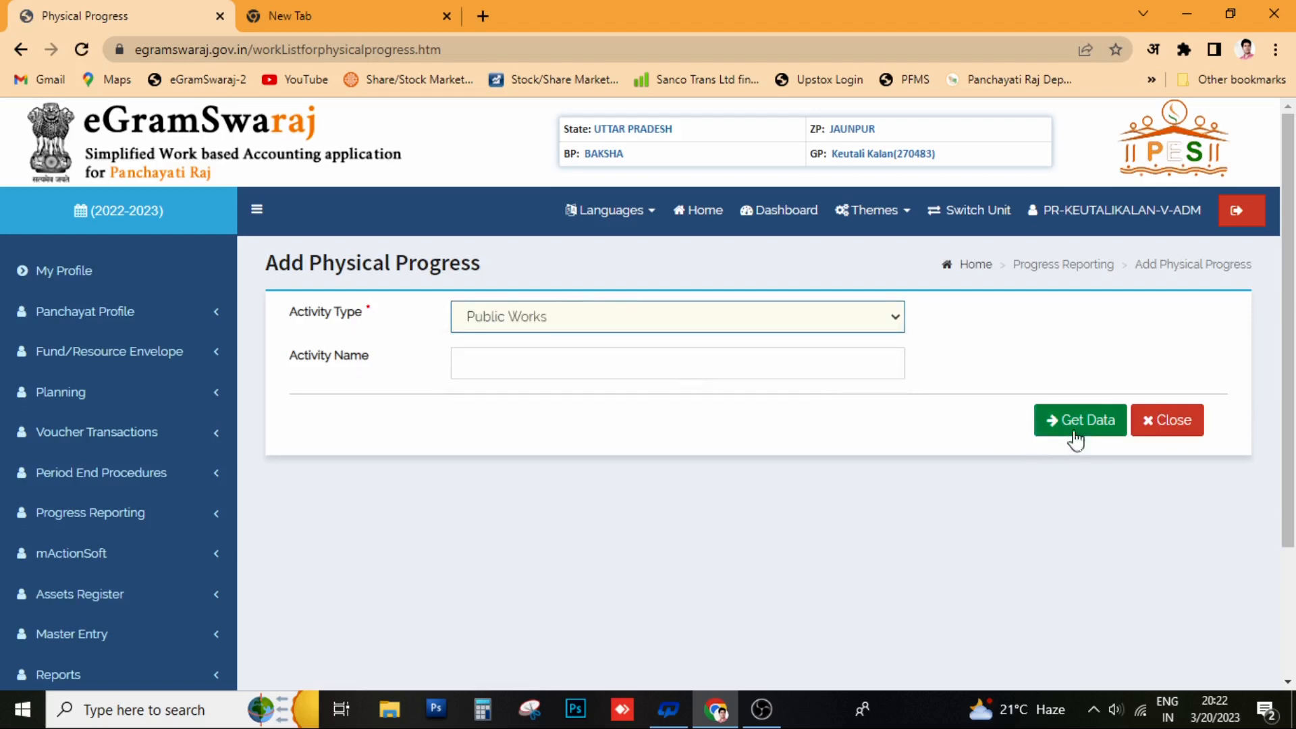
click(1073, 426)
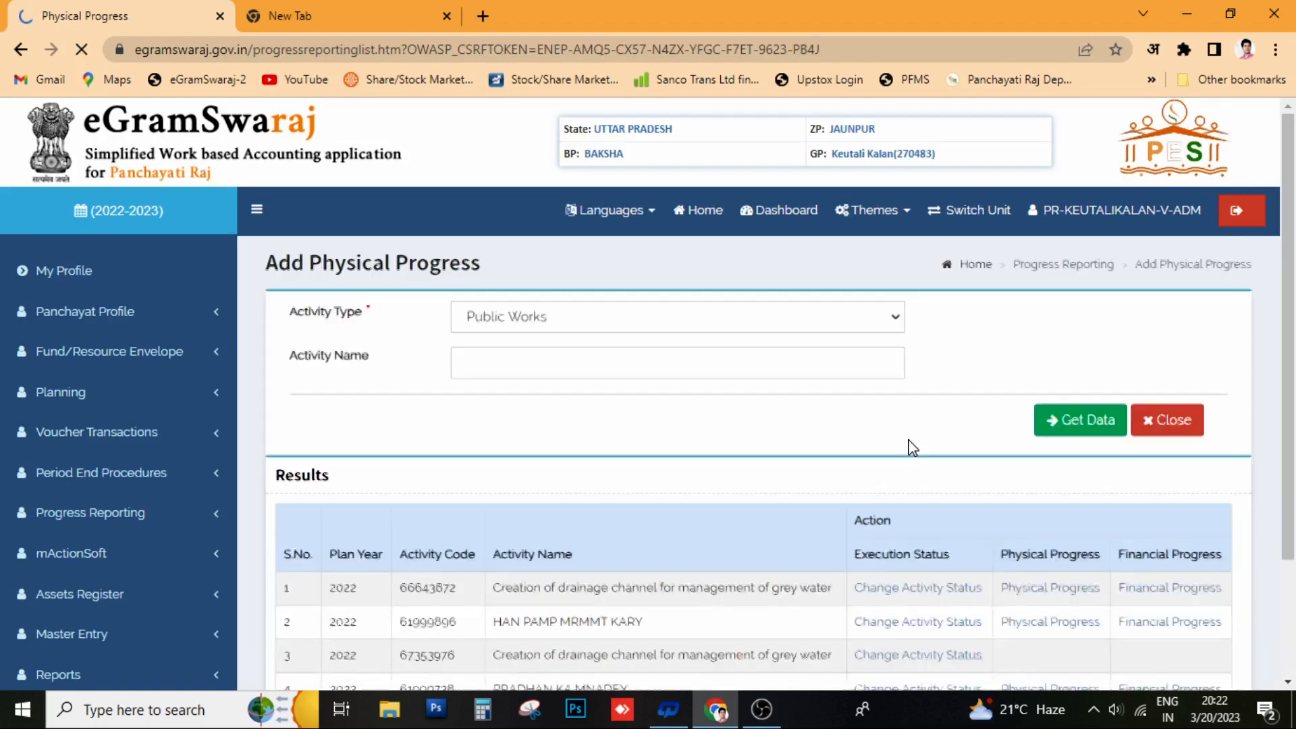
Open the physical progress record of drainage channel activity 66643872, confirm modifying it, and review its details
scroll(908, 443, down, 4)
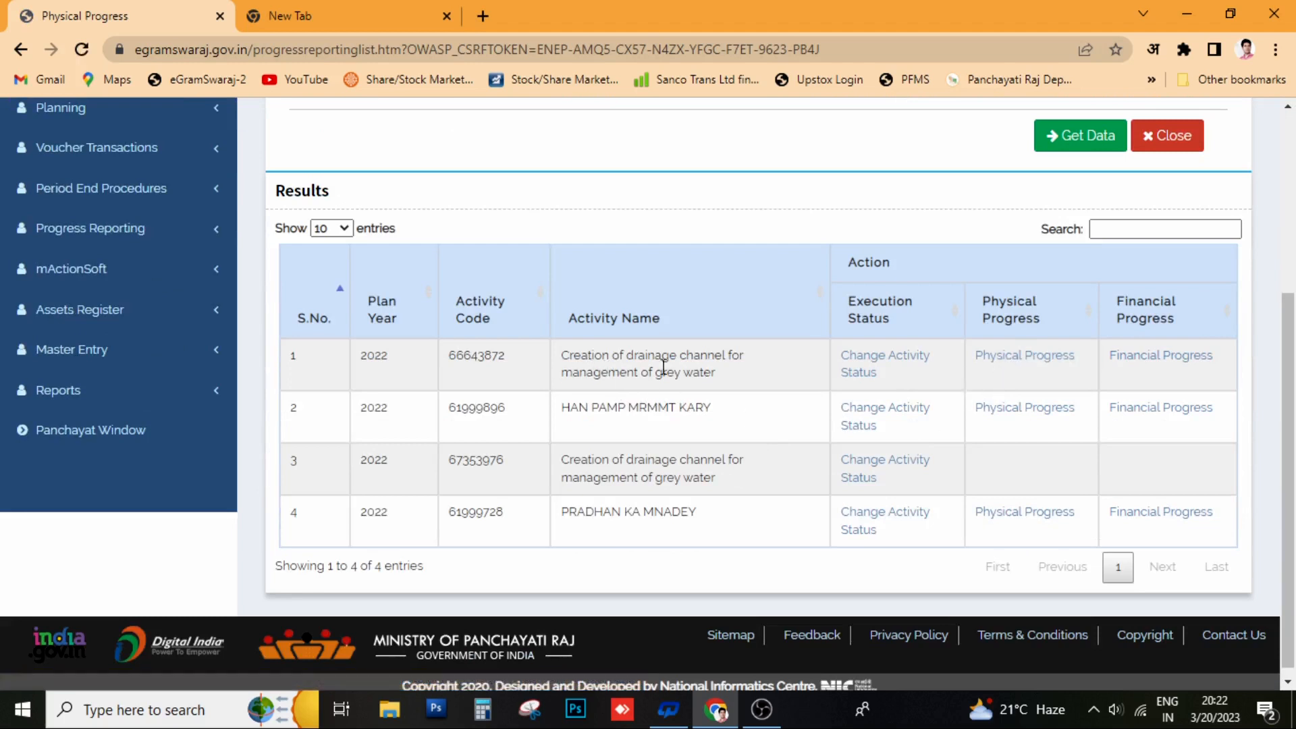
click(998, 361)
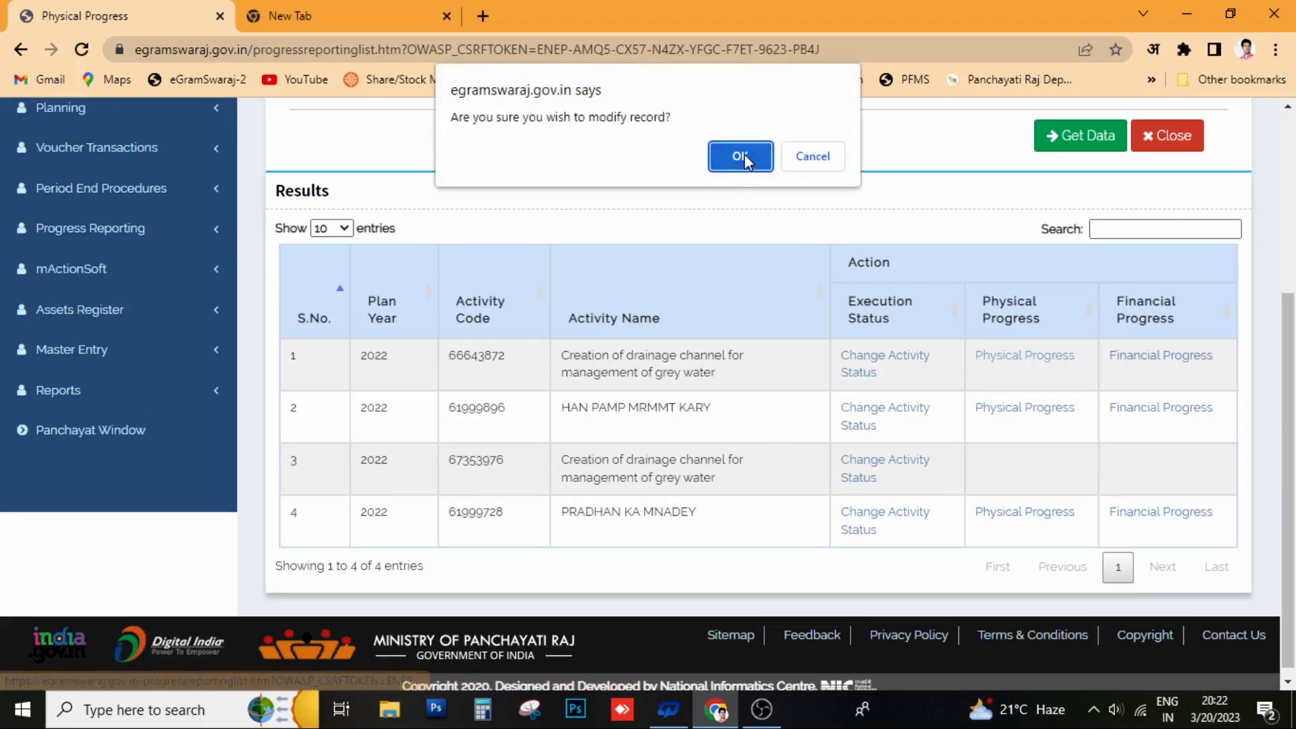
click(742, 157)
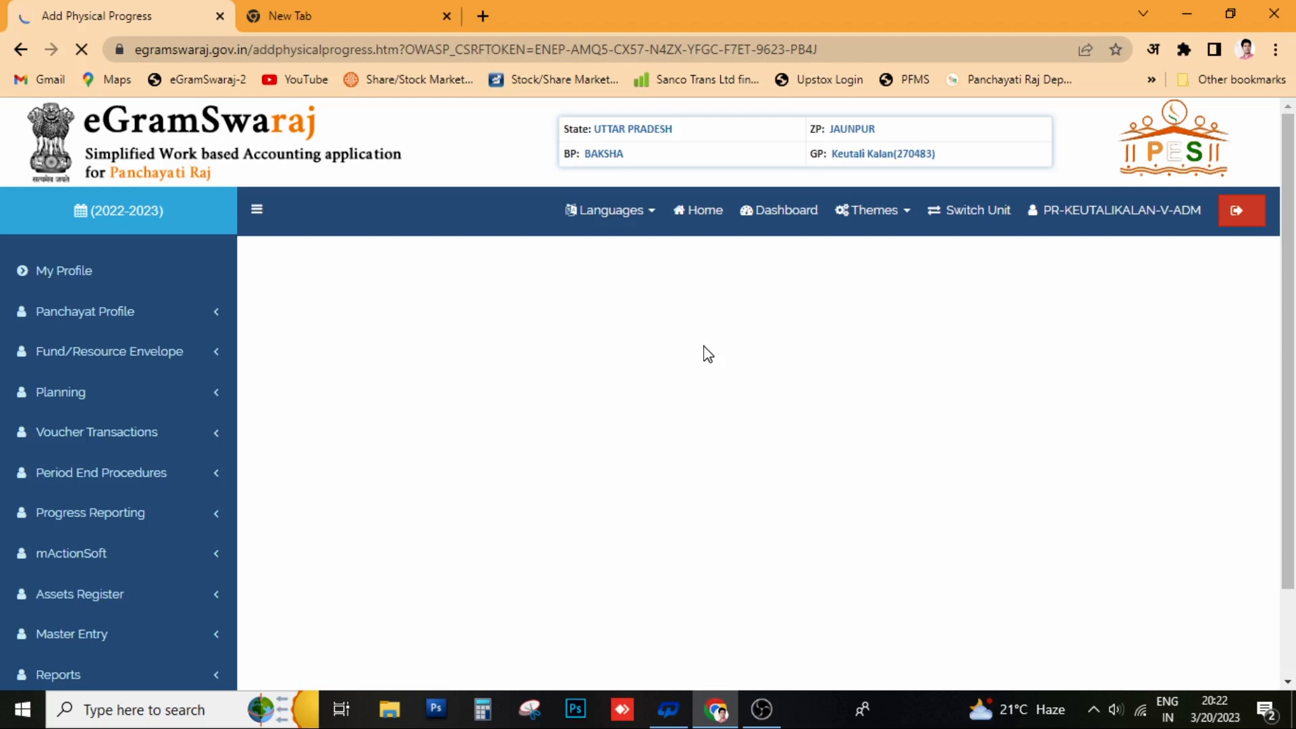
scroll(709, 358, down, 5)
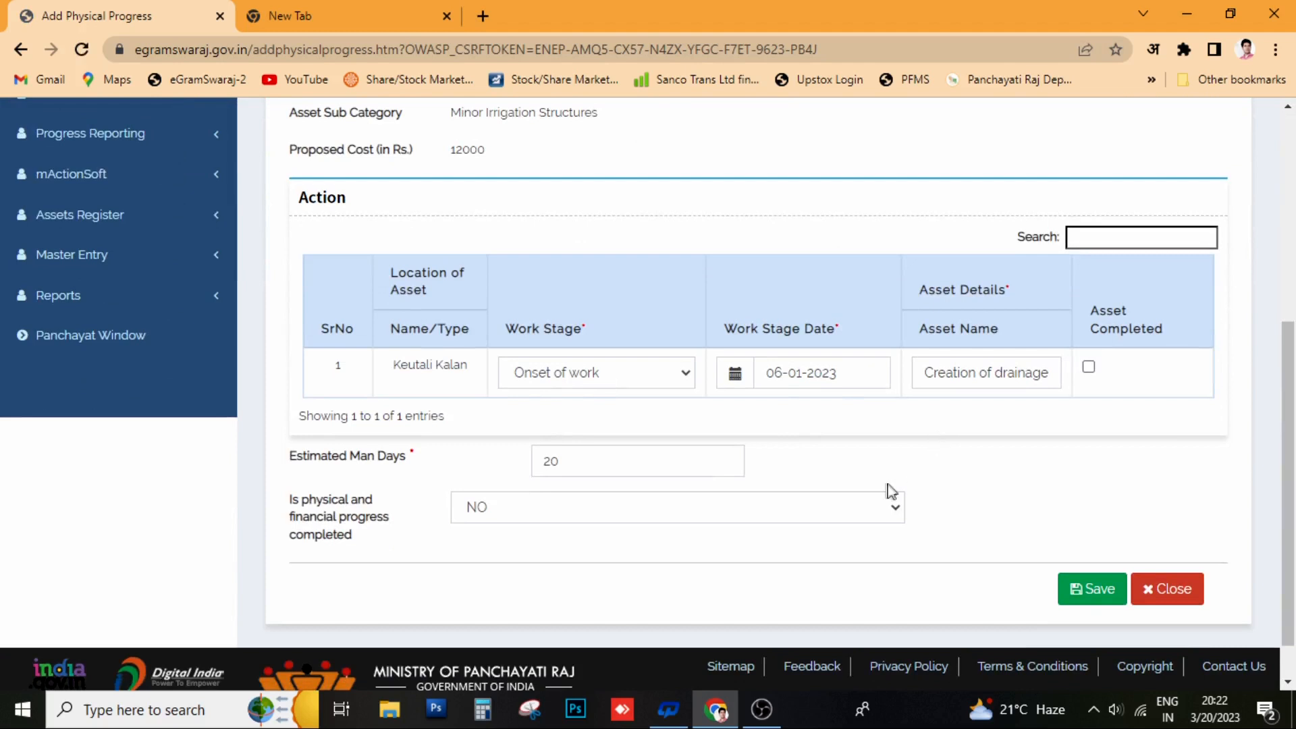
scroll(506, 448, up, 3)
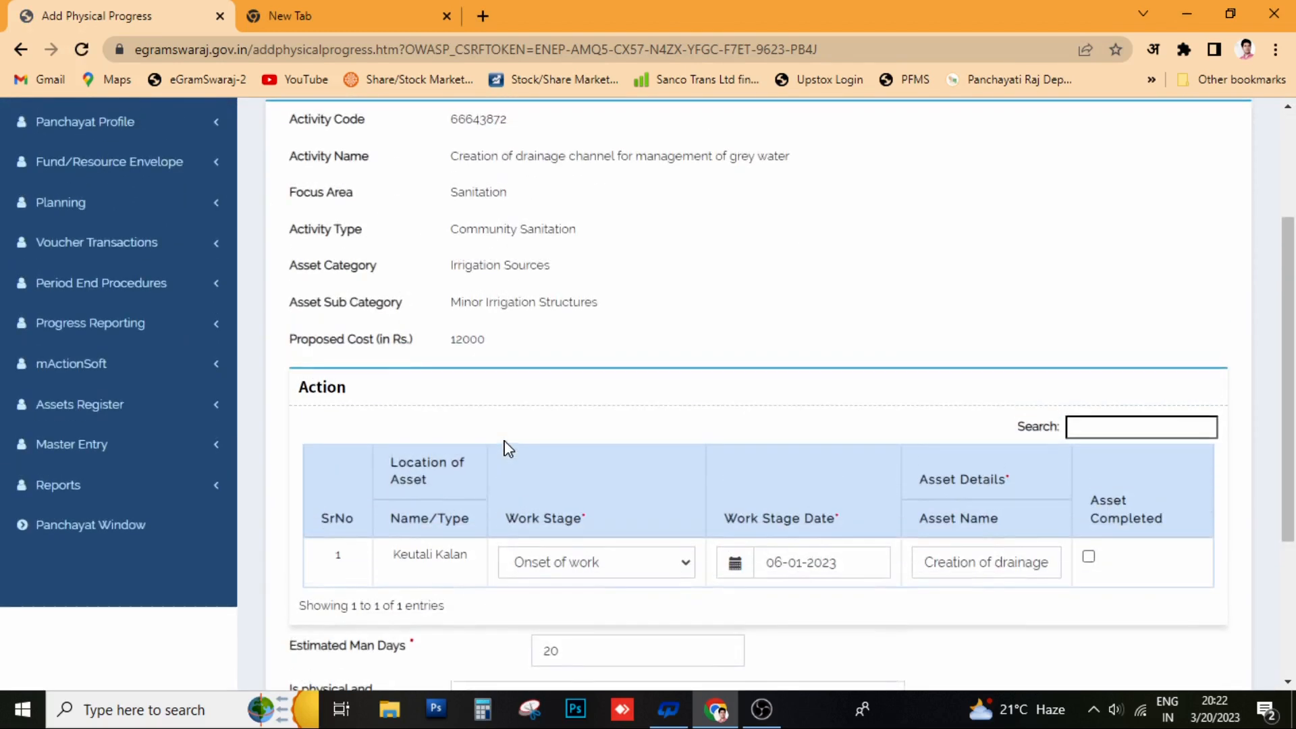
scroll(526, 419, down, 3)
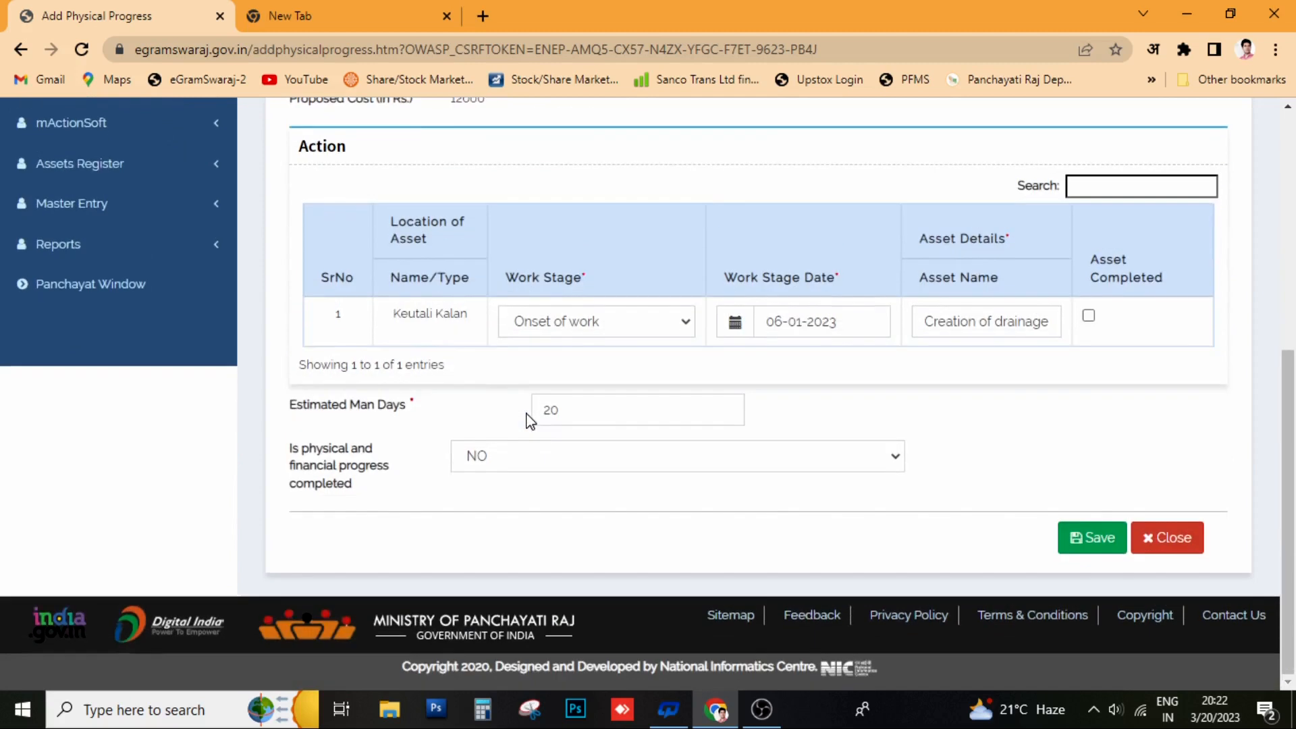
Check the work stage, stage date and man days, and save the physical progress with physical and financial completion set to NO
click(599, 330)
click(599, 330)
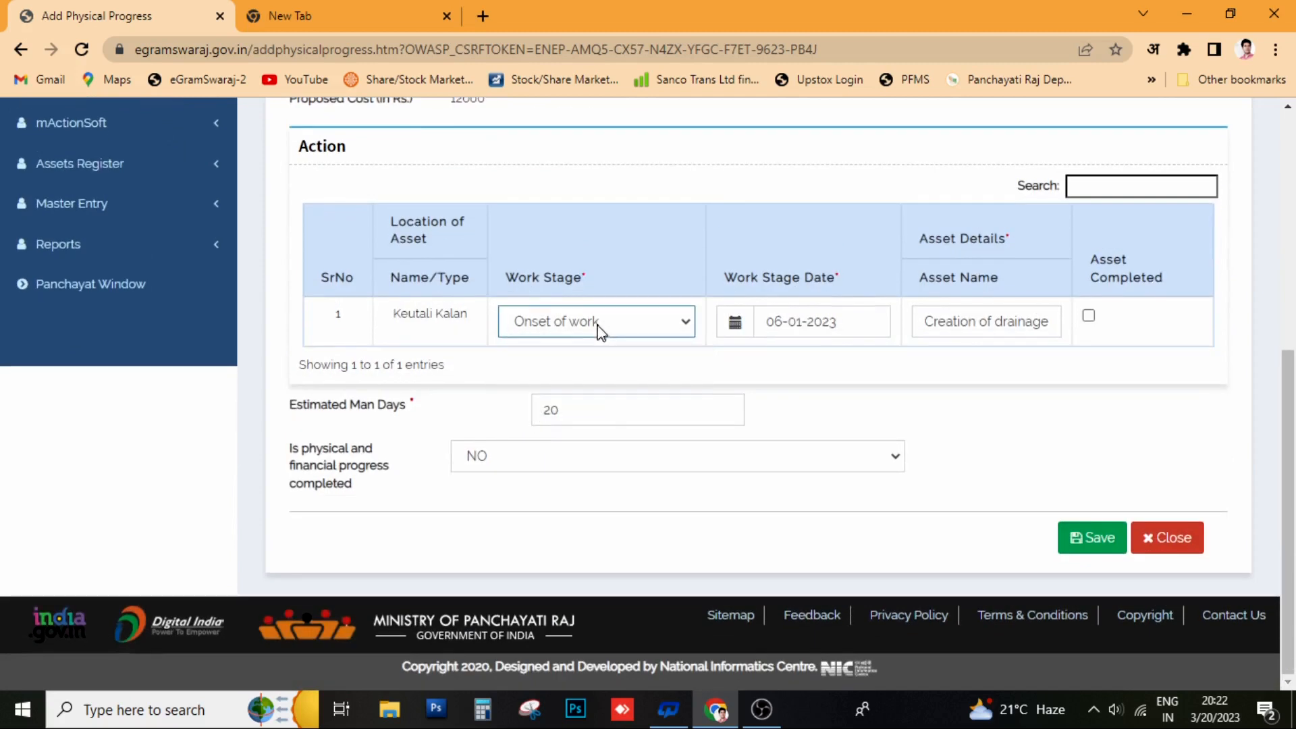
click(866, 325)
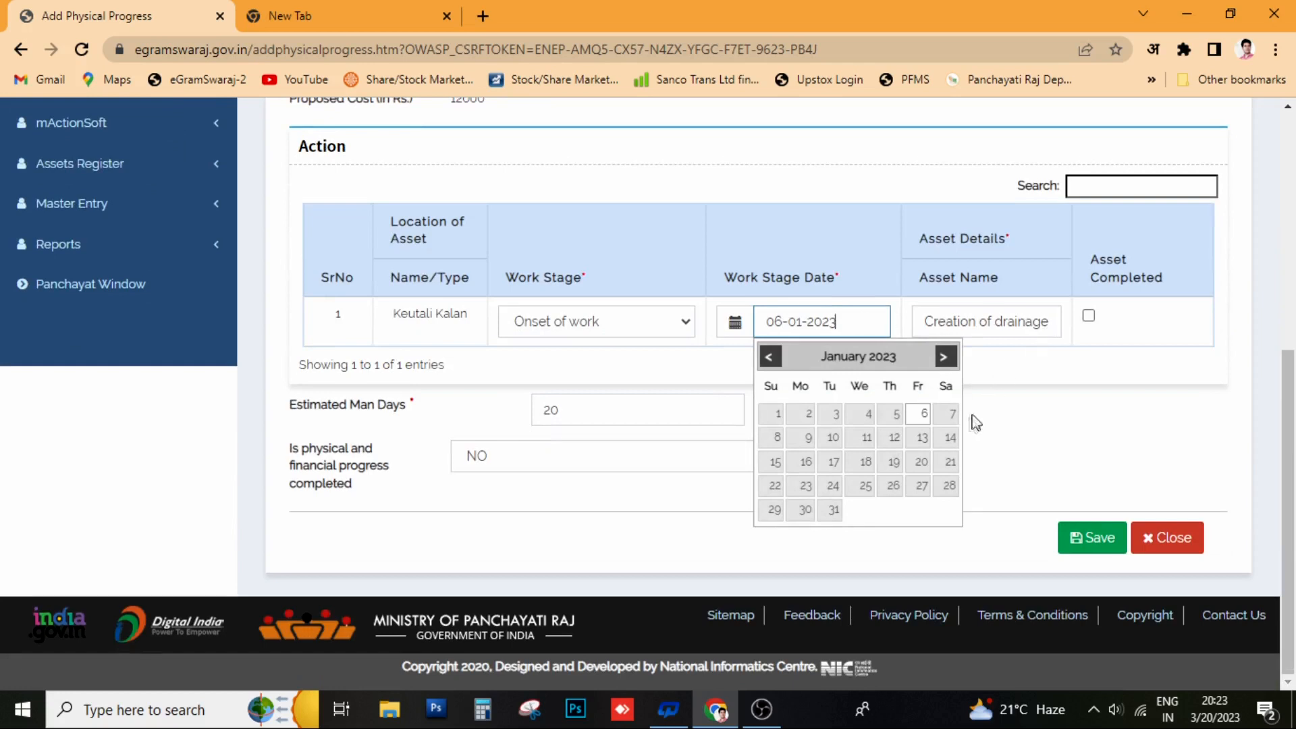
click(1060, 397)
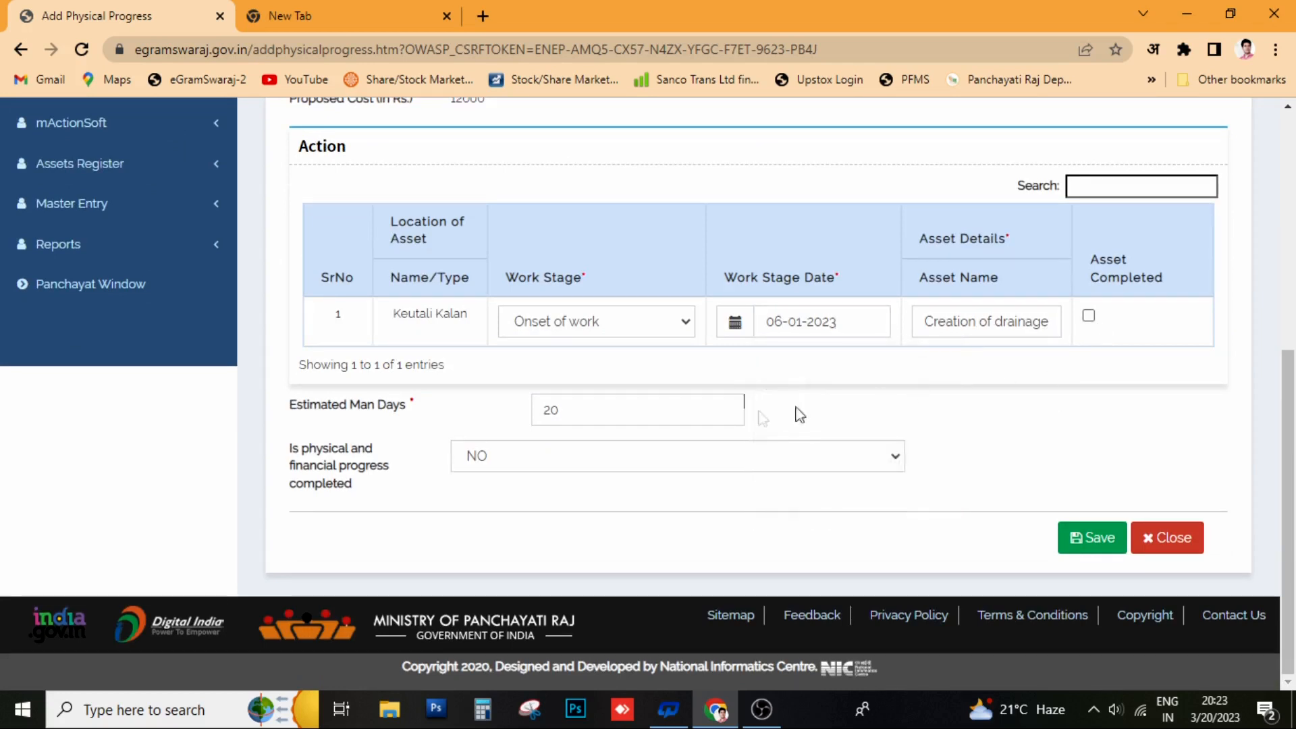
click(622, 417)
click(619, 457)
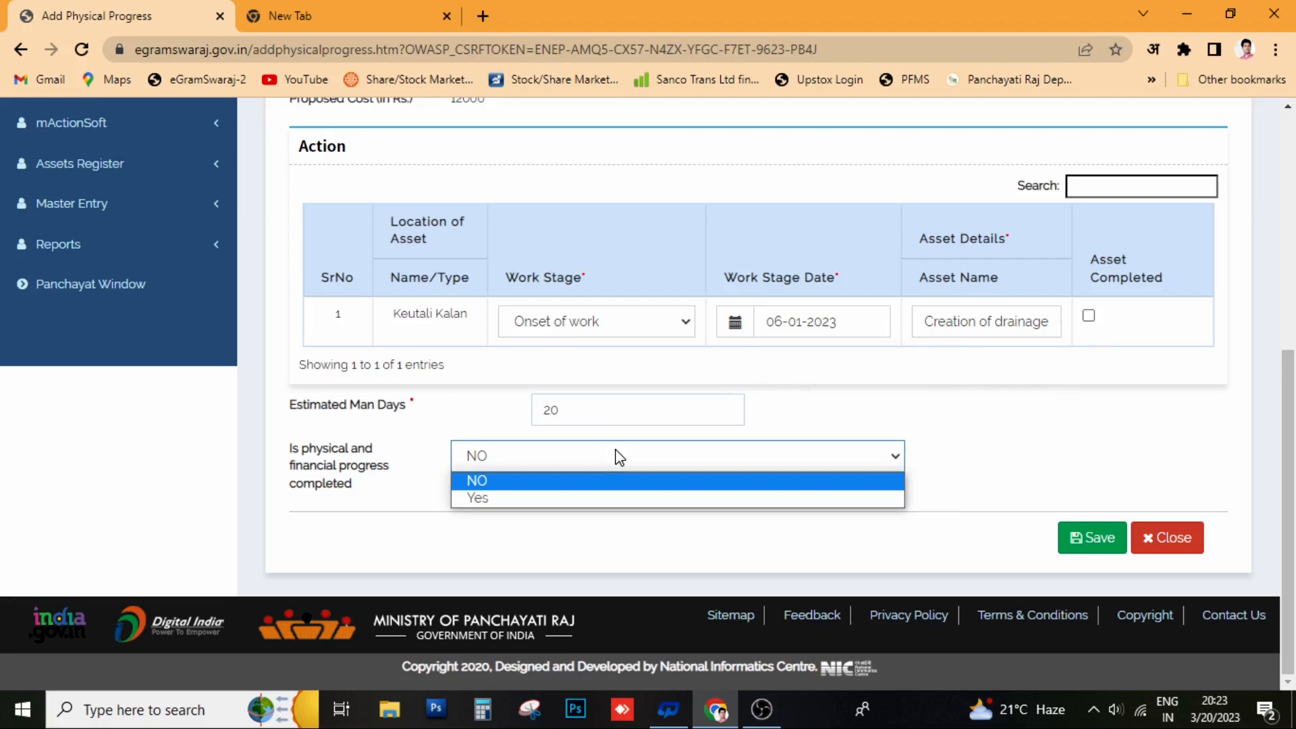
click(619, 456)
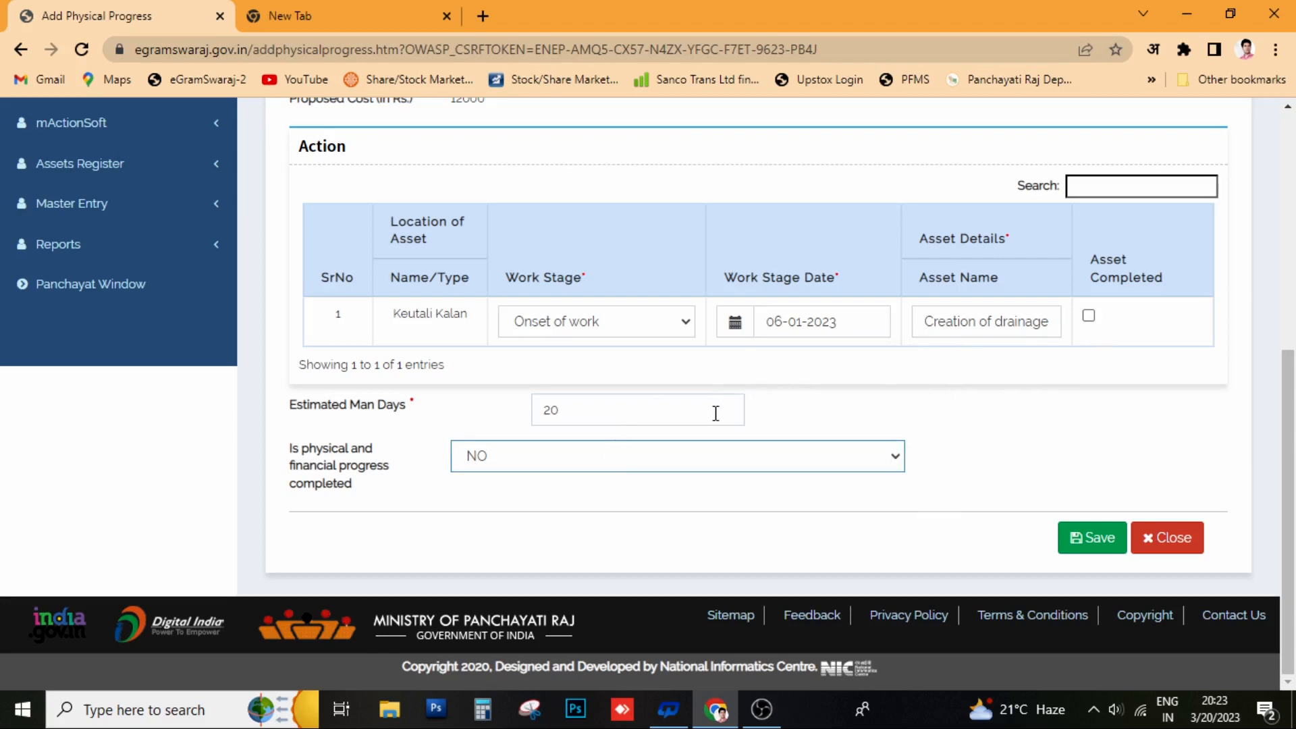
click(1094, 538)
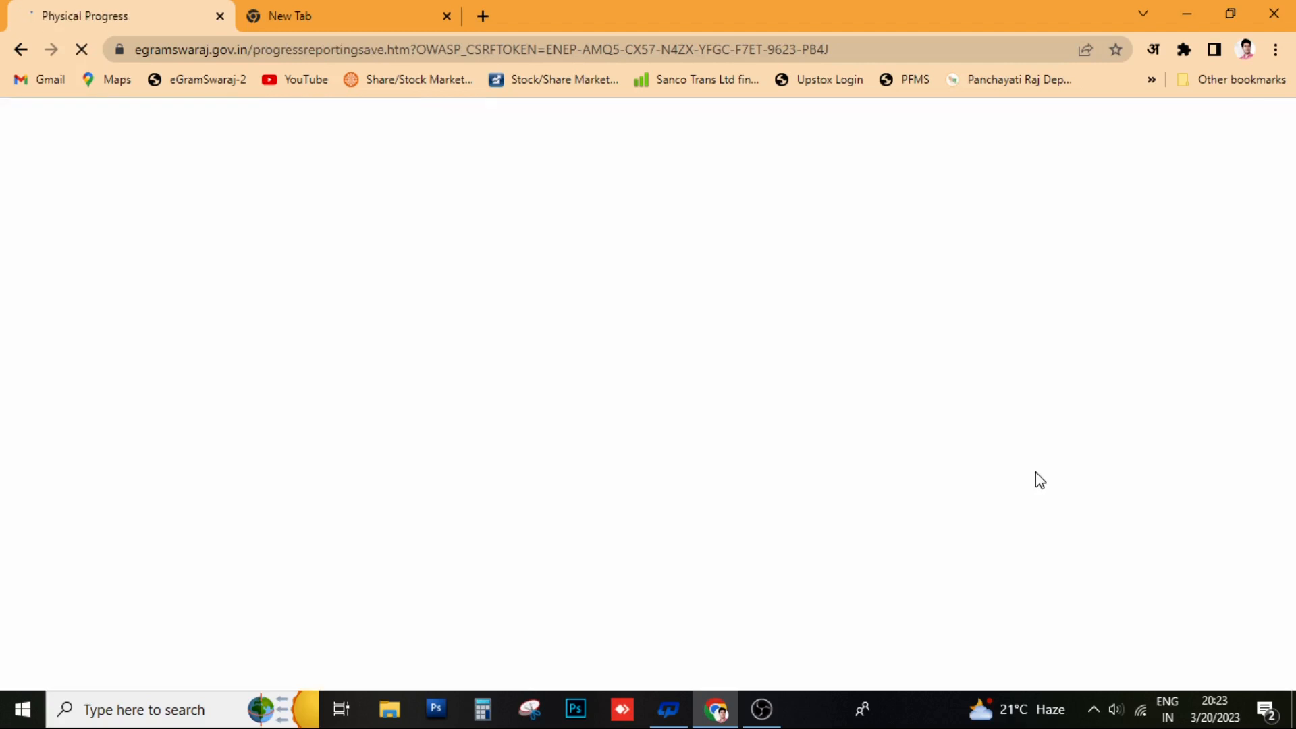